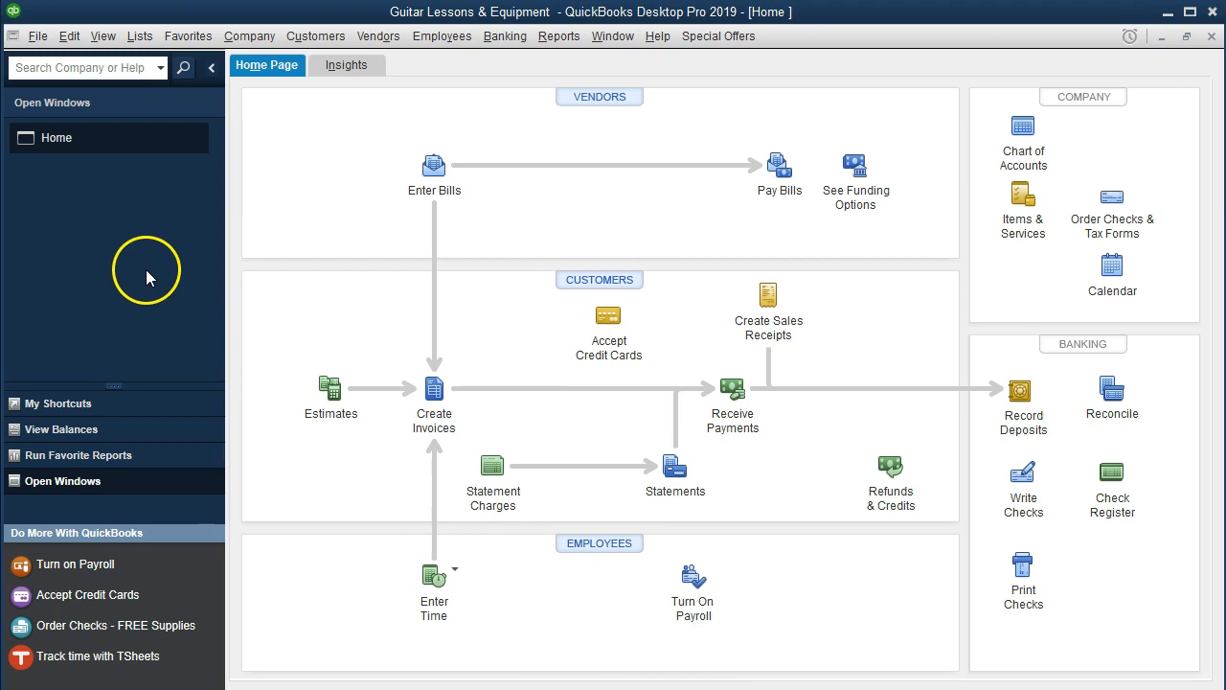
# Open the Checking Account register through Banking > Use Register.
pyautogui.click(103, 38)
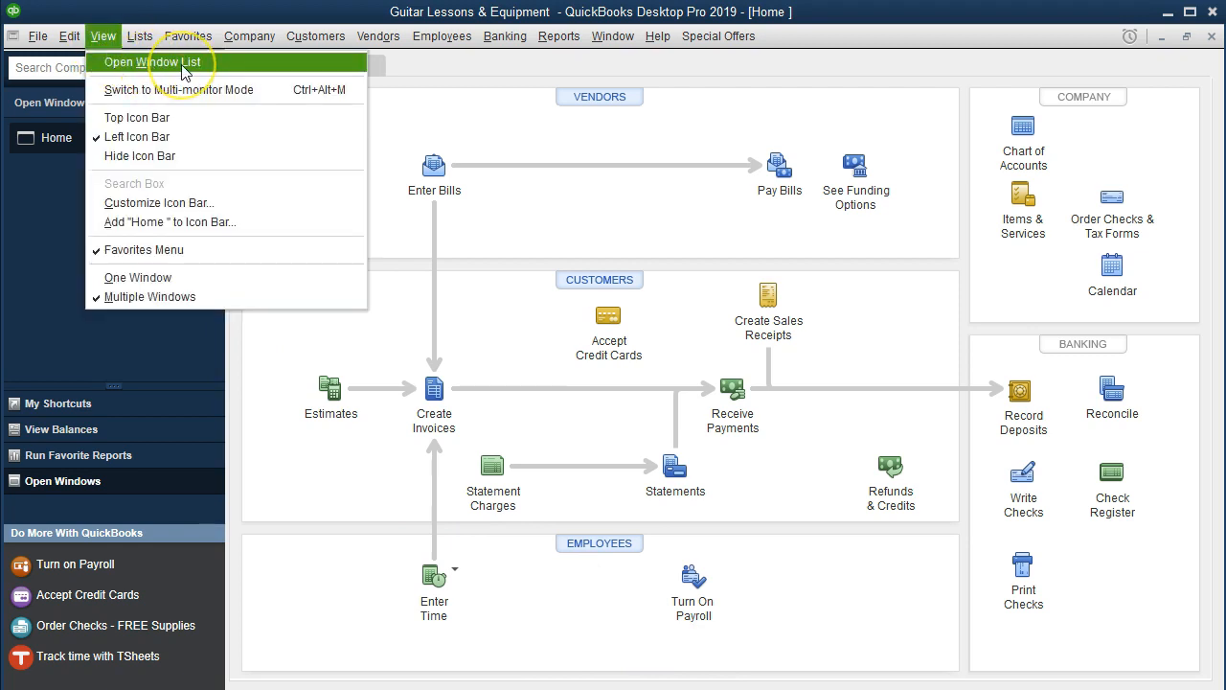
pyautogui.click(40, 186)
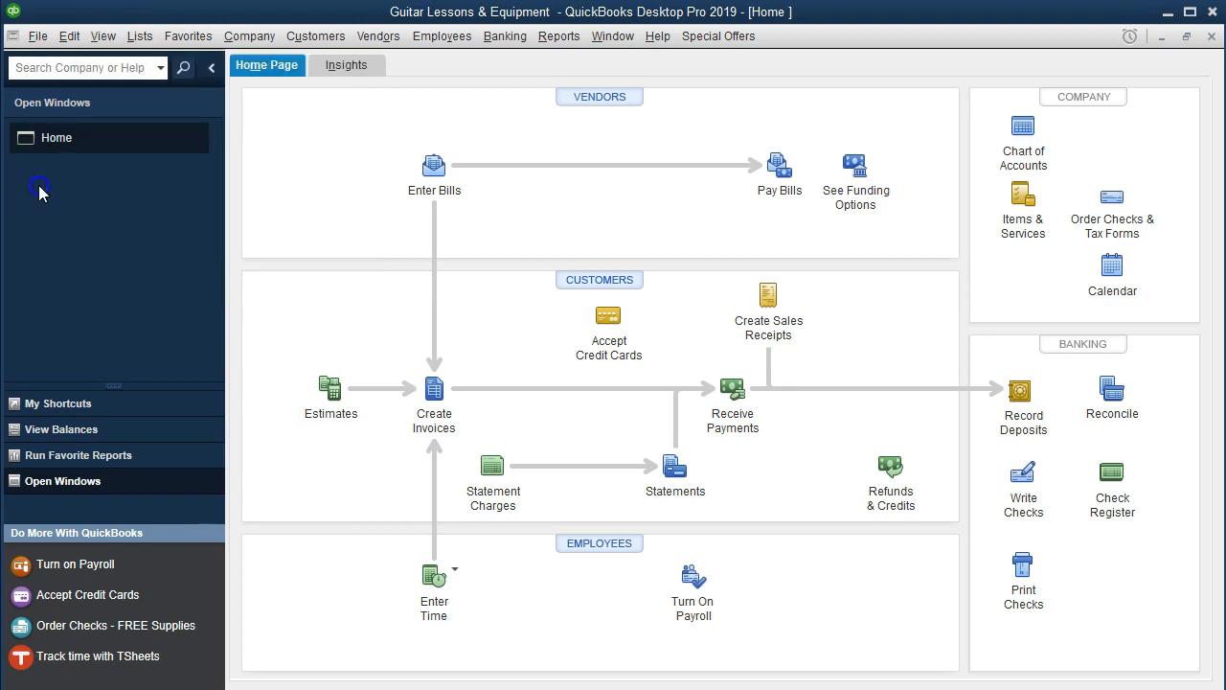
pyautogui.click(496, 46)
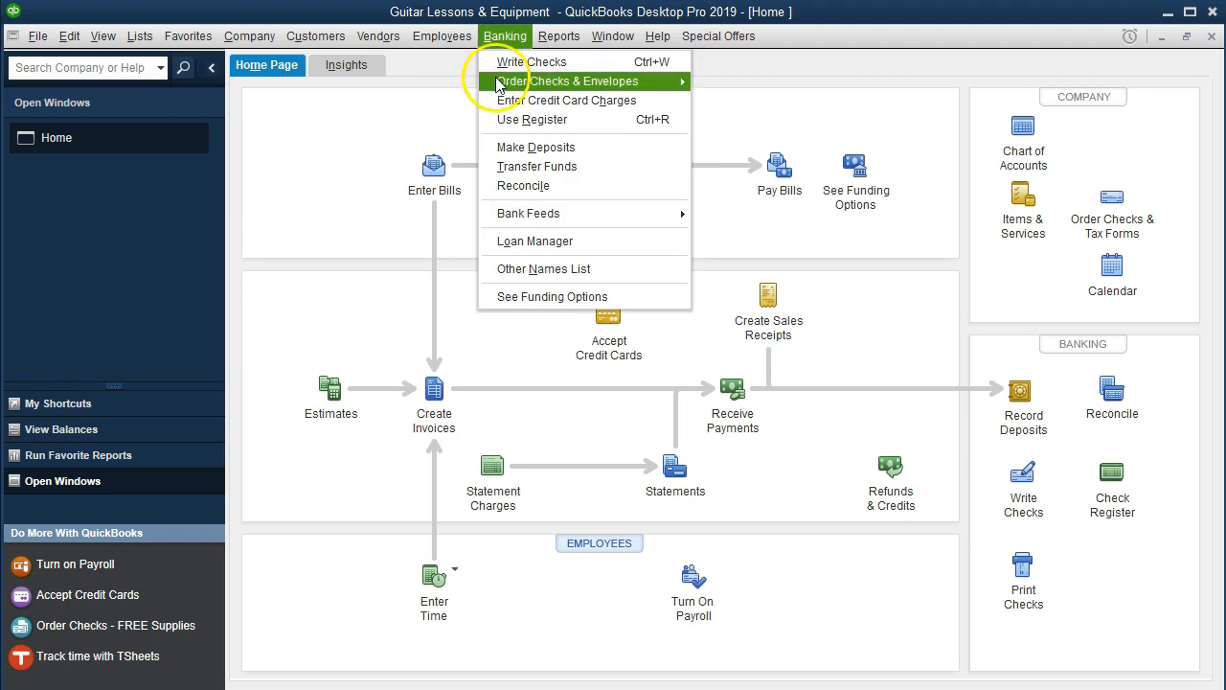
pyautogui.click(503, 121)
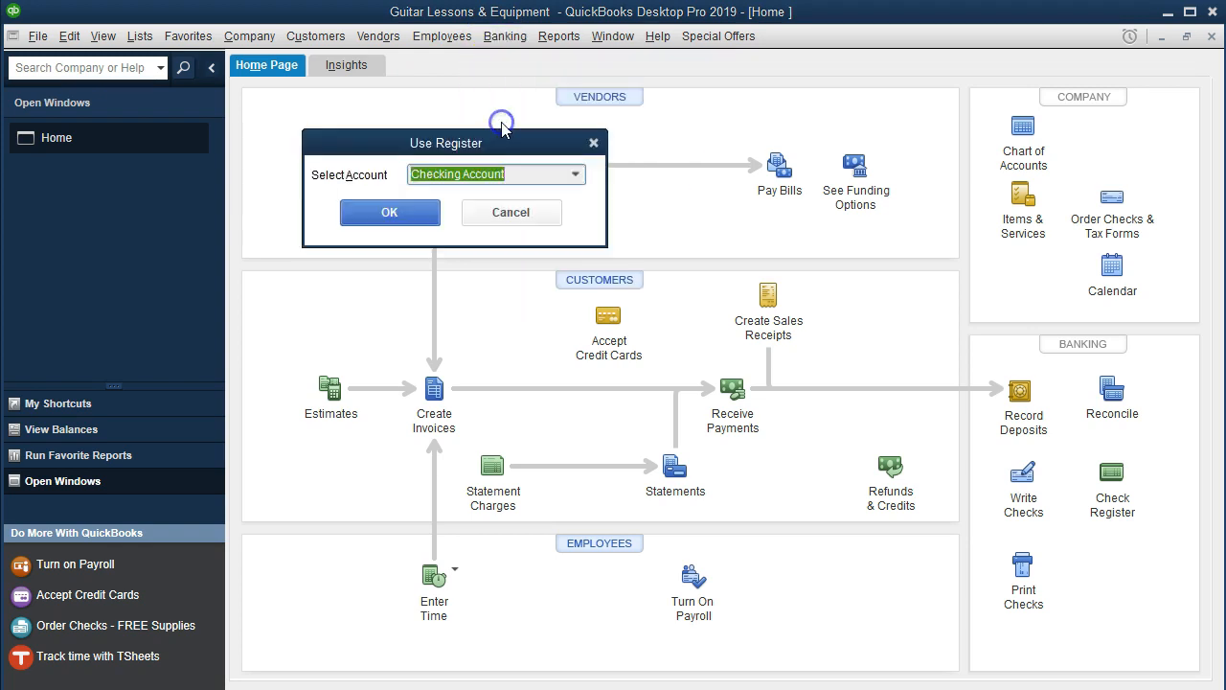
pyautogui.click(412, 215)
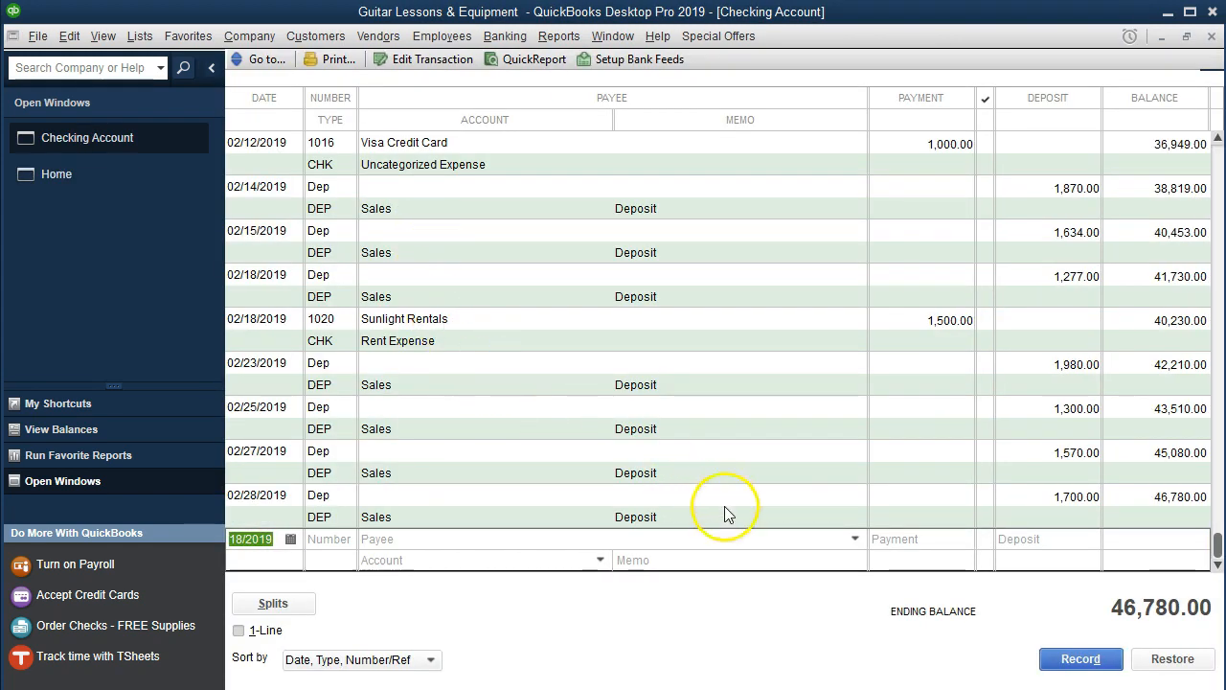
# Date the new register entry 02/23/2019 and give it check number 1029.
pyautogui.hotkey('alt', 'Tab')
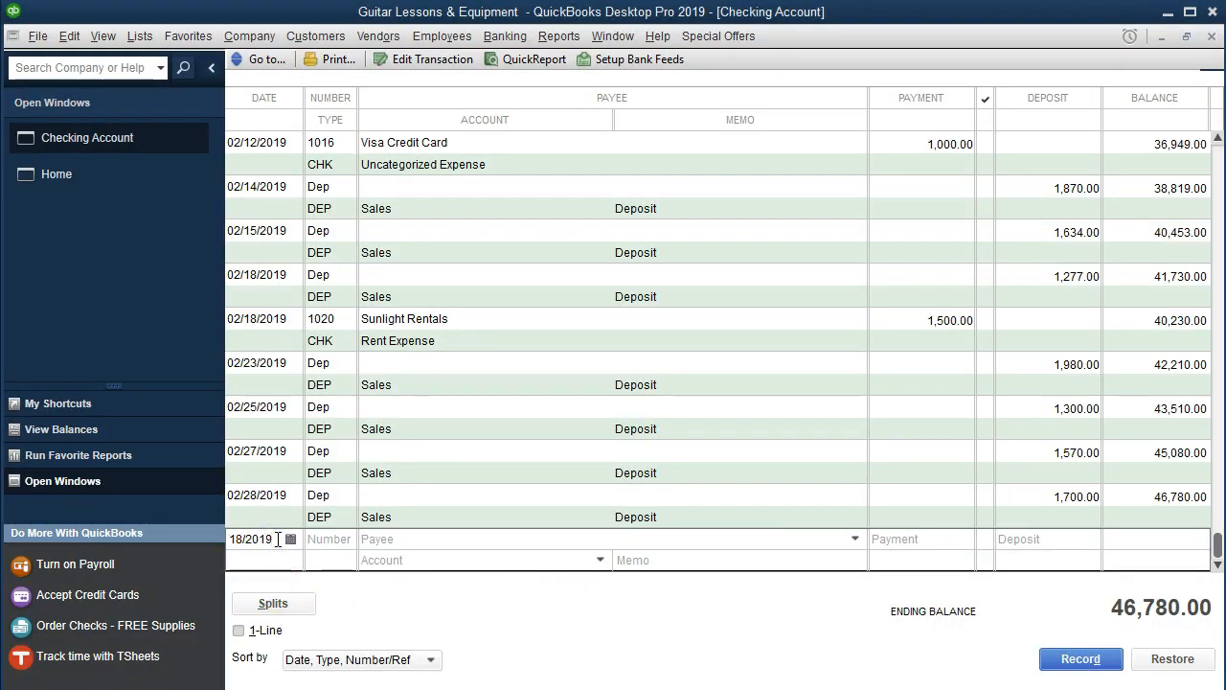
pyautogui.press('+')
pyautogui.press('+')
pyautogui.press('+')
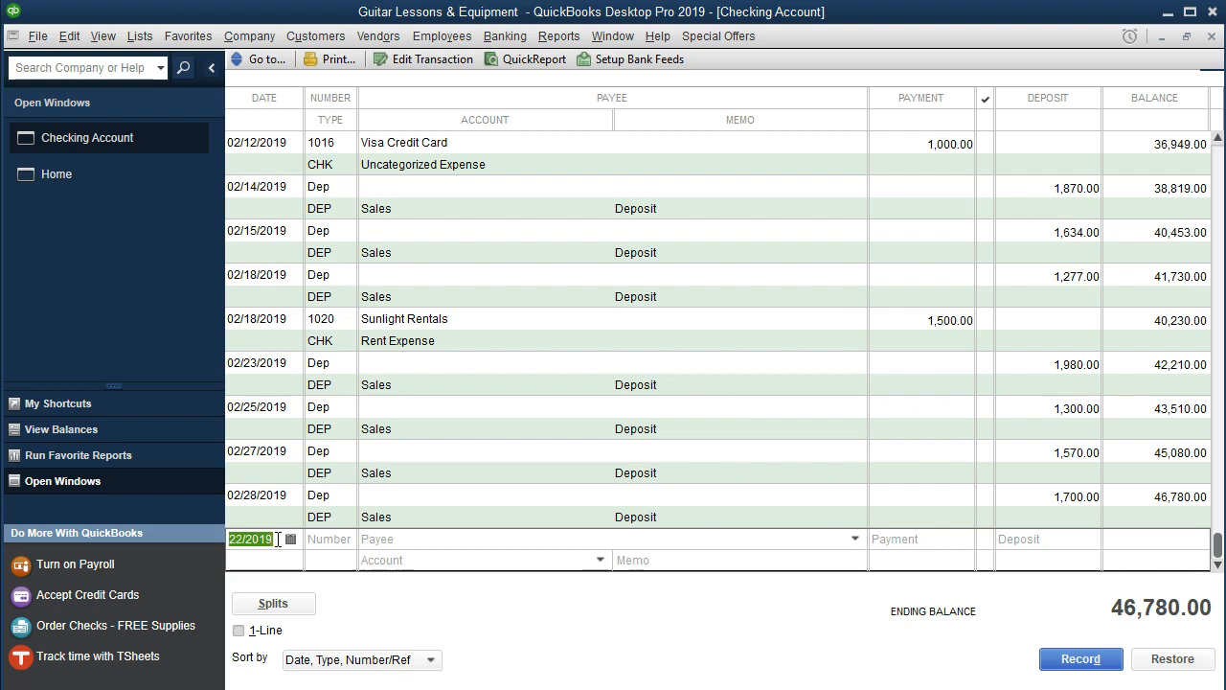
pyautogui.press('+')
pyautogui.press('+')
pyautogui.press('+')
pyautogui.press('-')
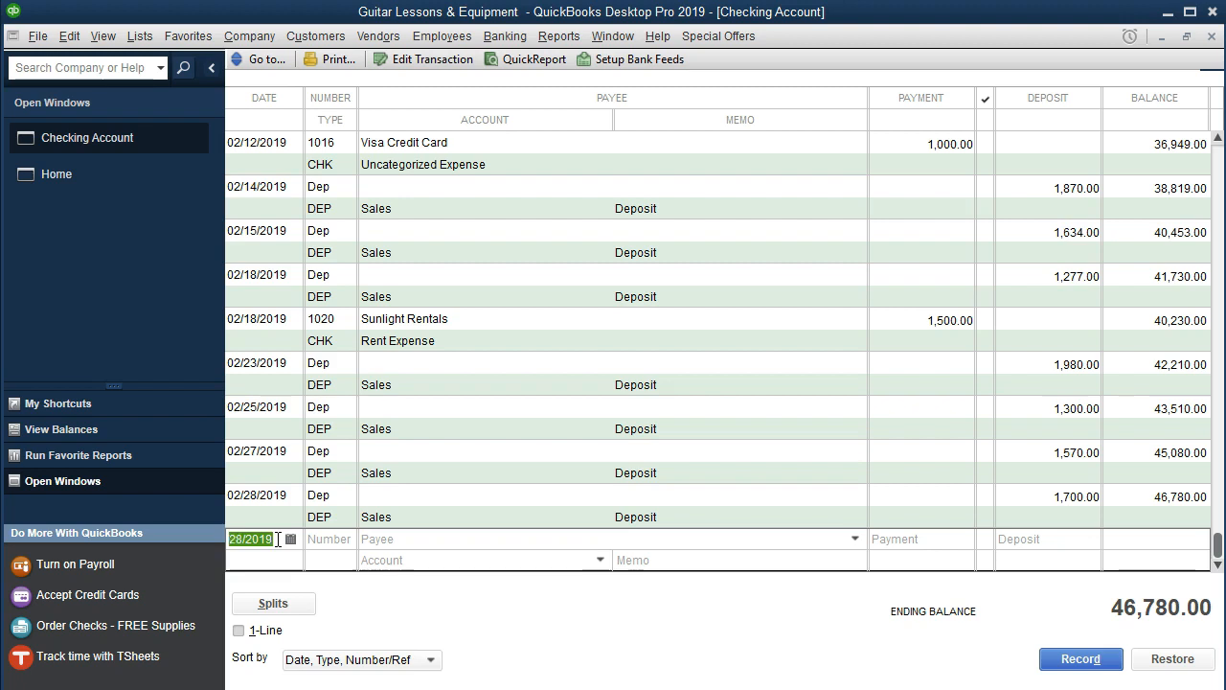
pyautogui.click(443, 688)
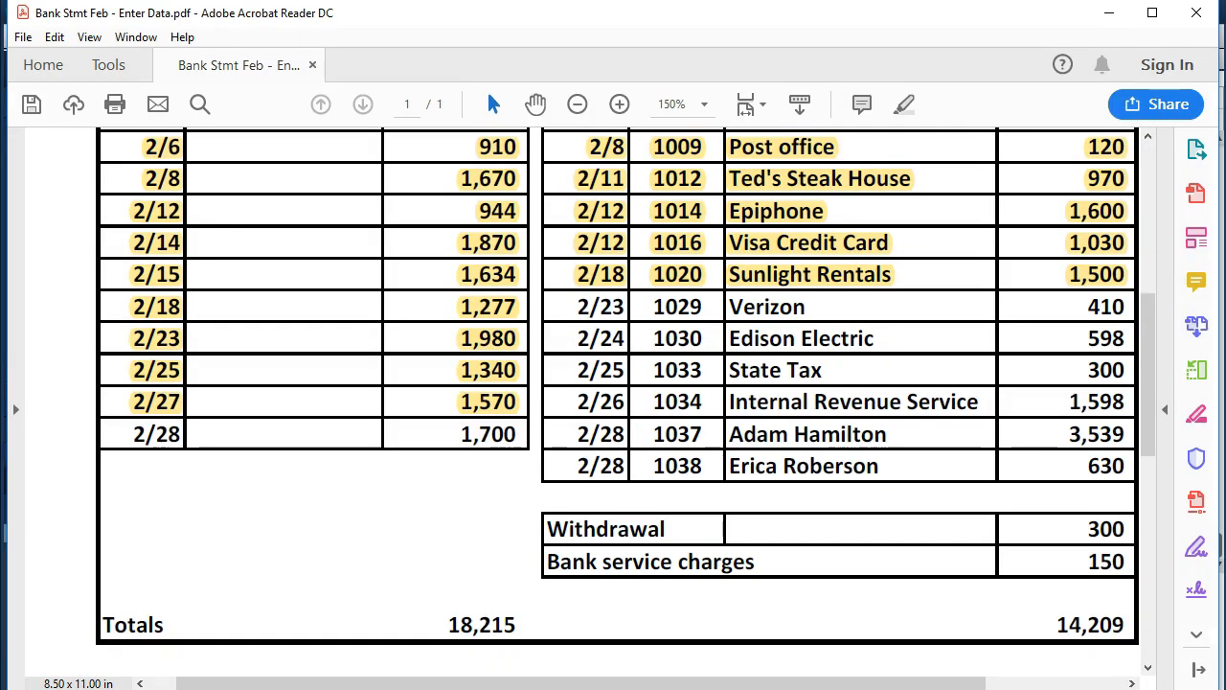
pyautogui.click(455, 688)
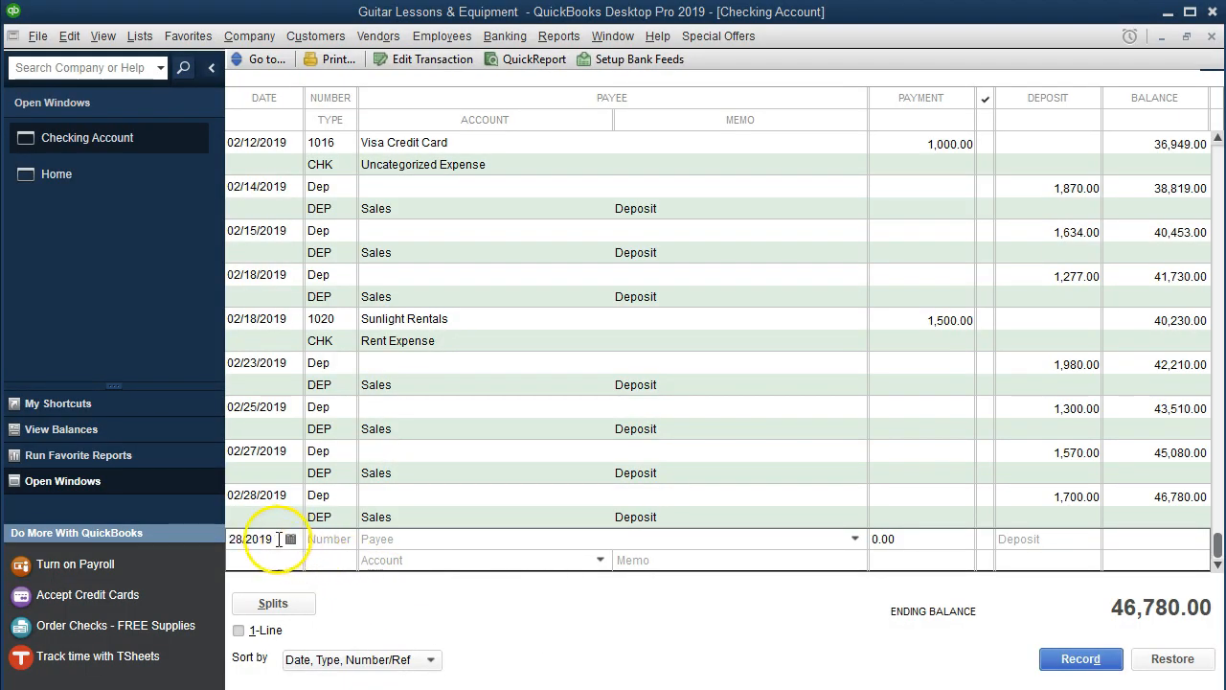
pyautogui.press('-')
pyautogui.press('-')
pyautogui.press('-')
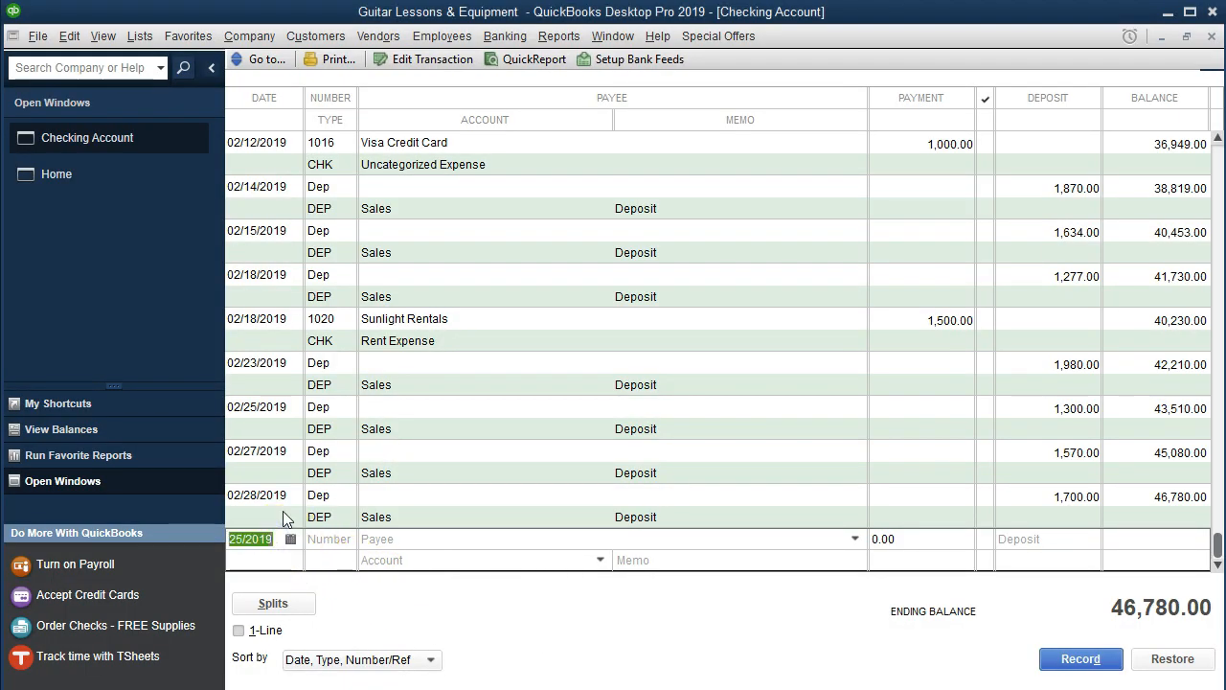
pyautogui.press('Tab')
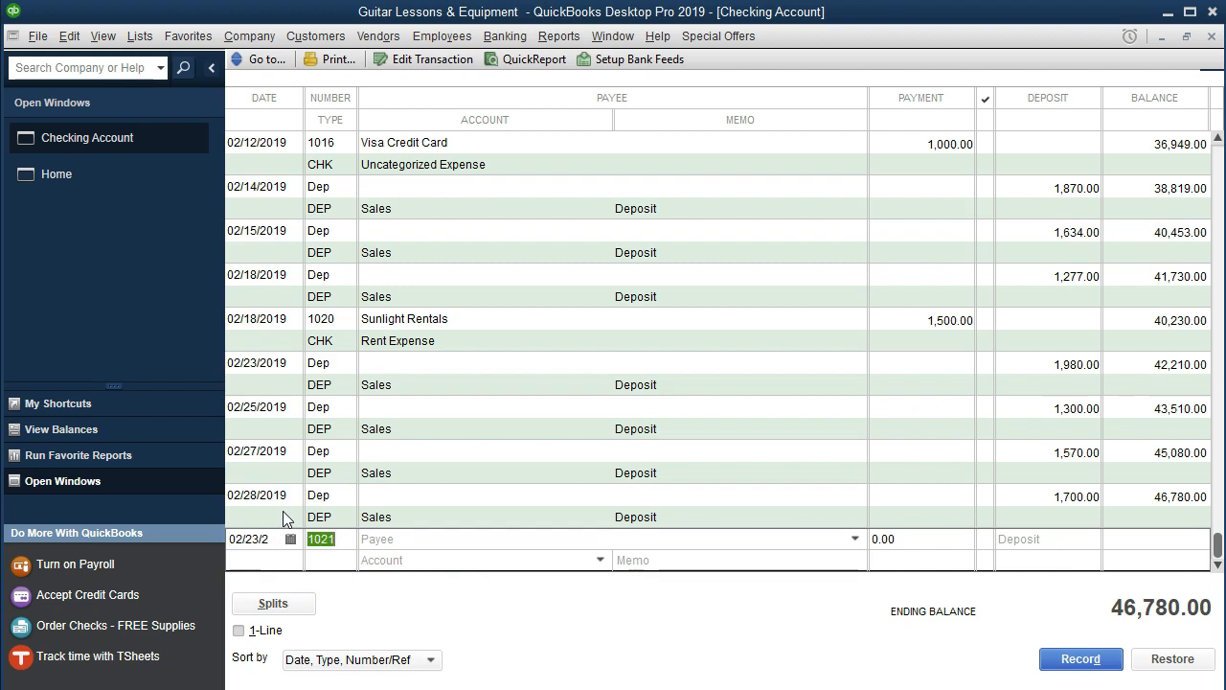
pyautogui.press('+')
pyautogui.press('+')
pyautogui.press('+')
pyautogui.press('+')
pyautogui.press('+')
pyautogui.press('Tab')
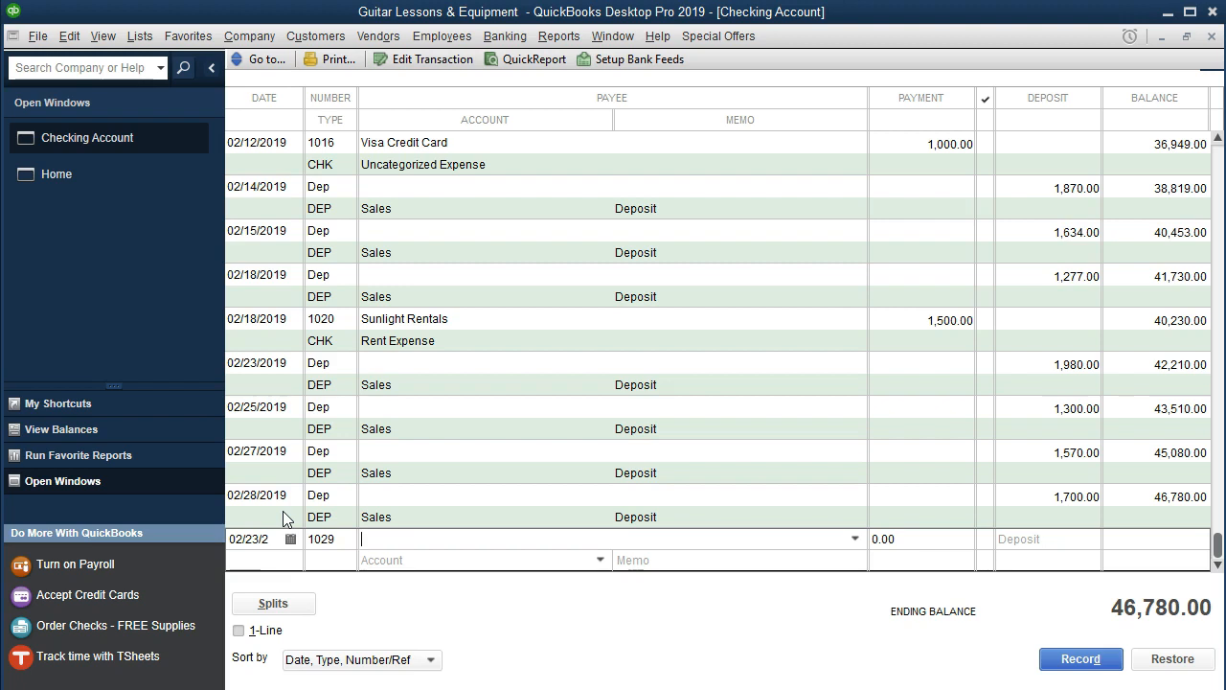
# Choose Verizon as payee, enter a 410.00 payment, and record the check.
pyautogui.click(854, 539)
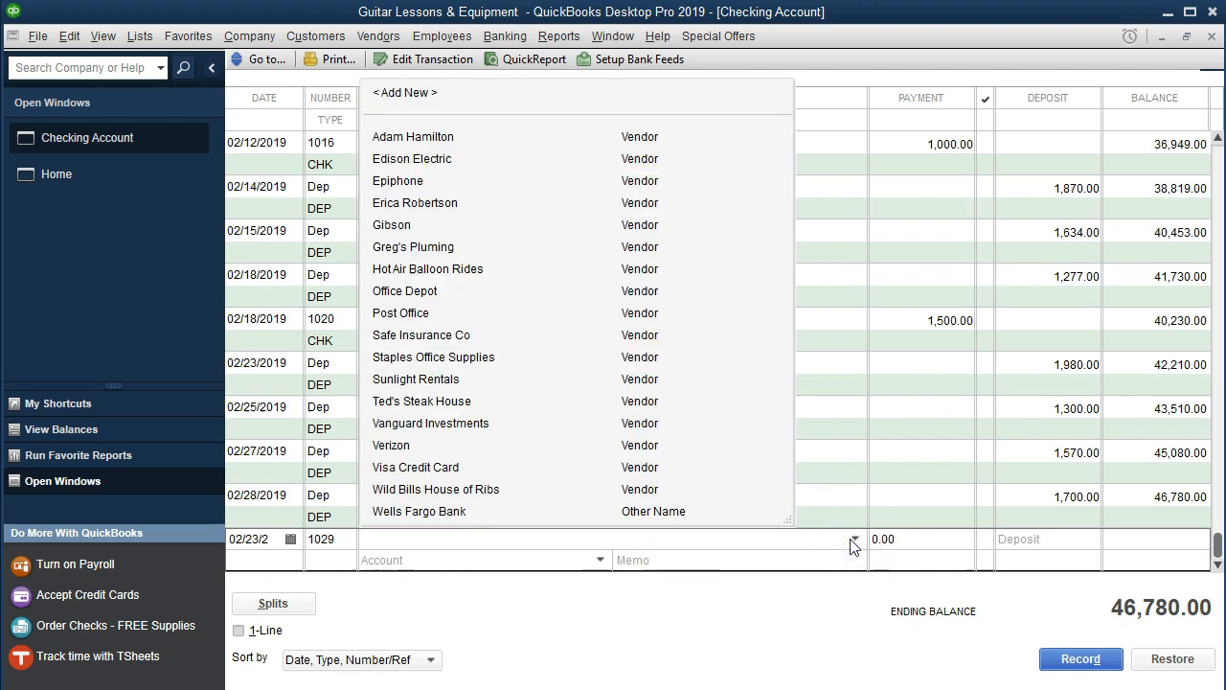
pyautogui.write('Verizon')
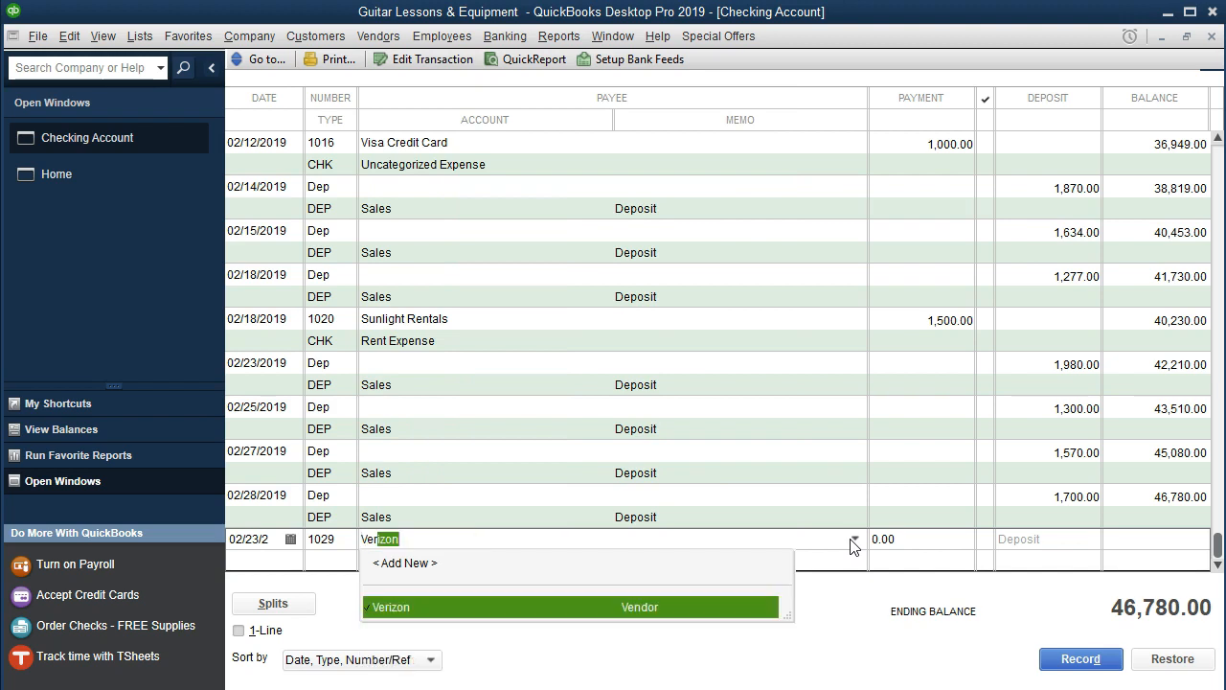
pyautogui.click(690, 611)
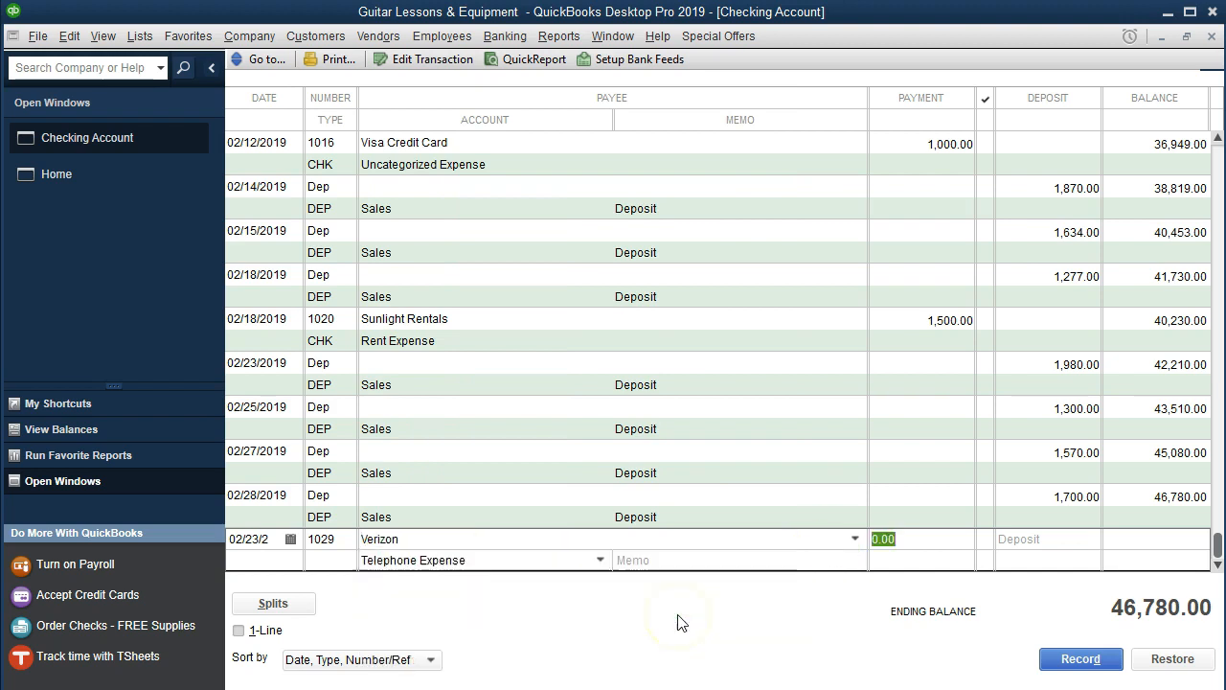
pyautogui.write('410')
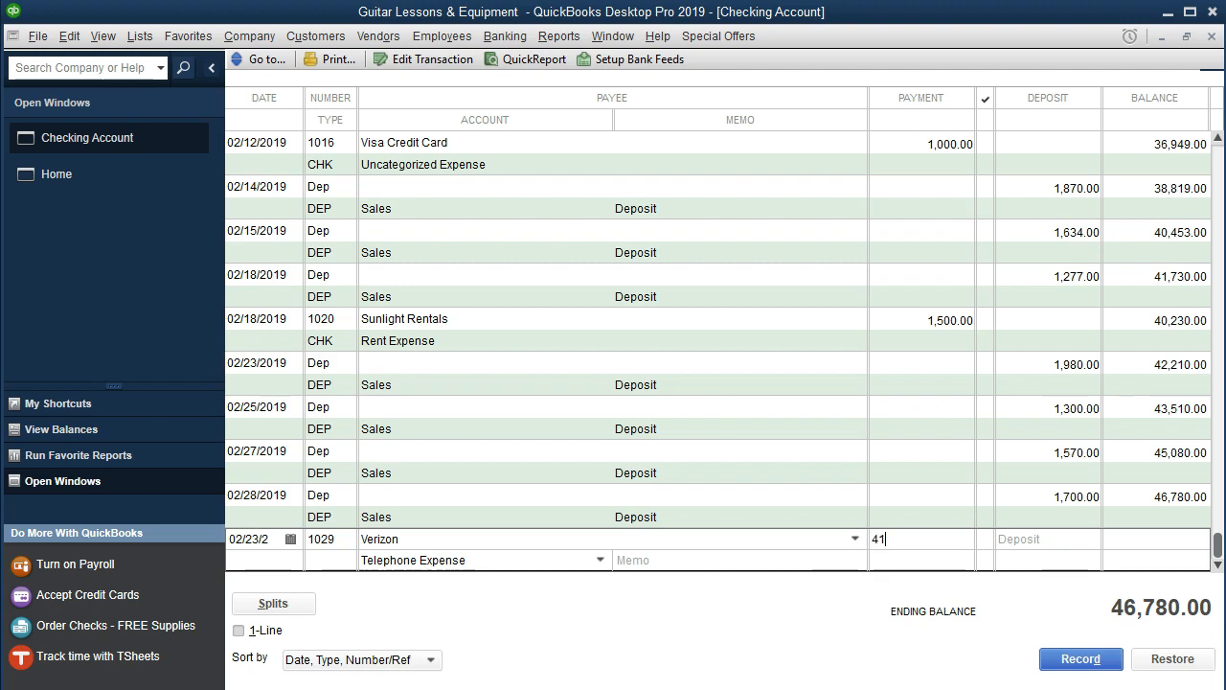
pyautogui.press('Tab')
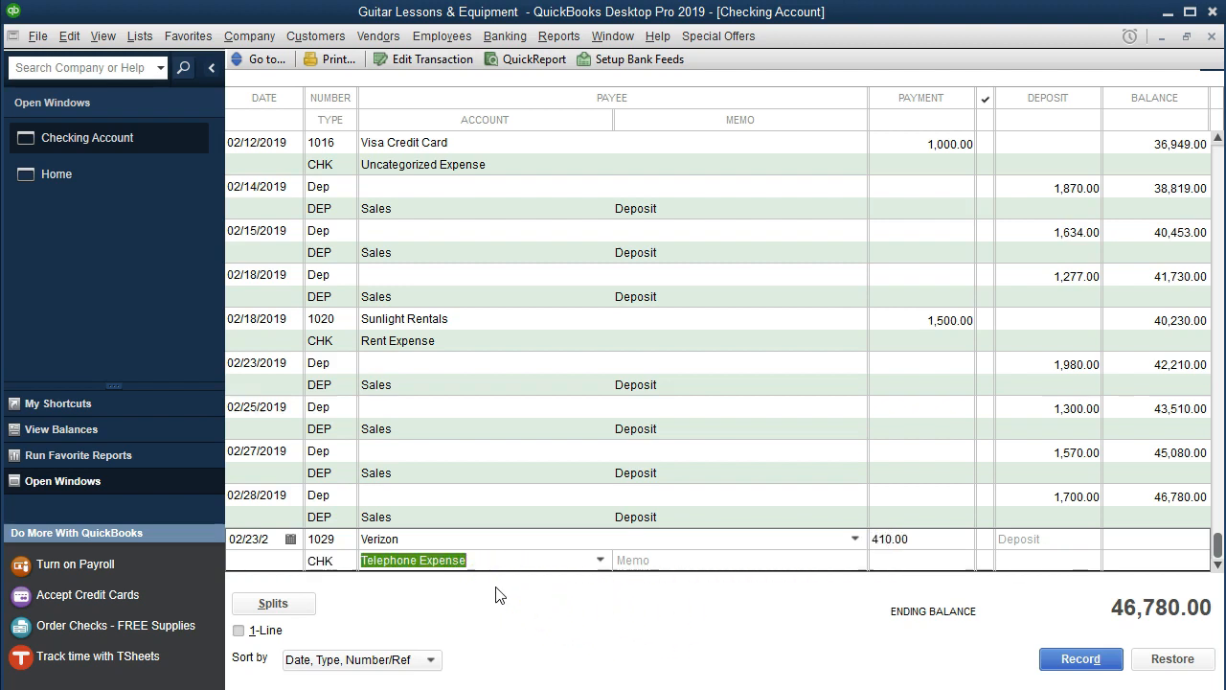
pyautogui.press('Return')
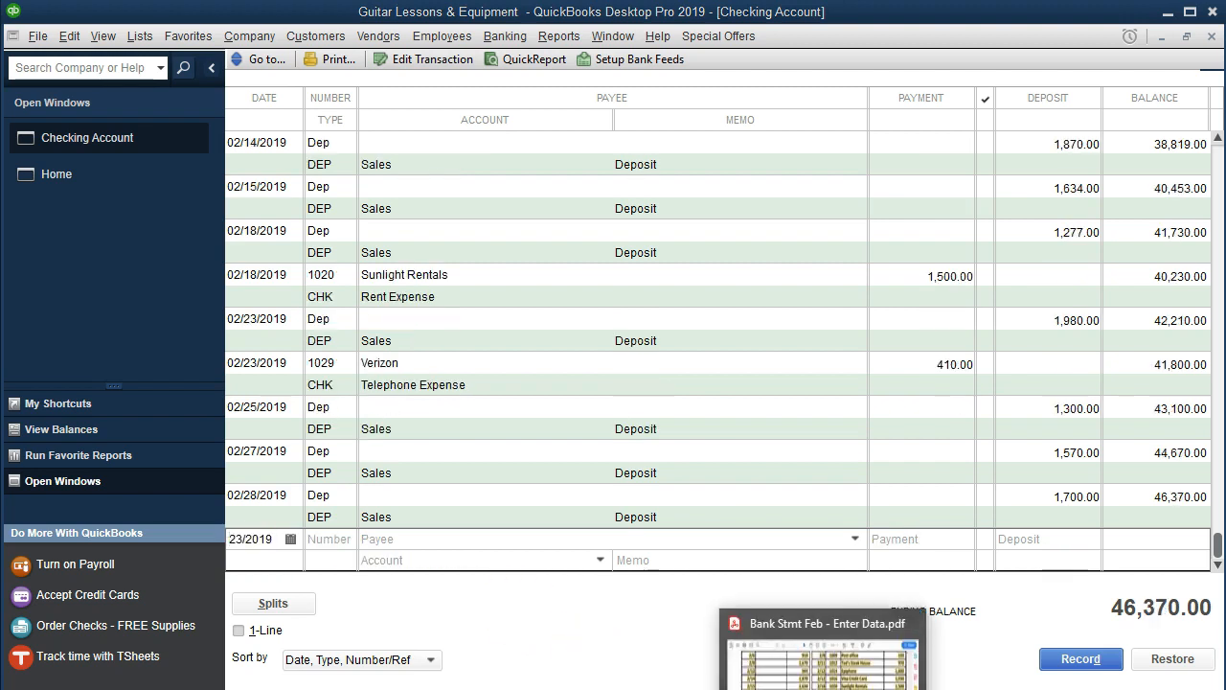
# Highlight the 2/23 Verizon check 1029 row for 410 on the bank statement PDF.
pyautogui.click(824, 688)
pyautogui.moveTo(578, 307); pyautogui.dragTo(1129, 310)
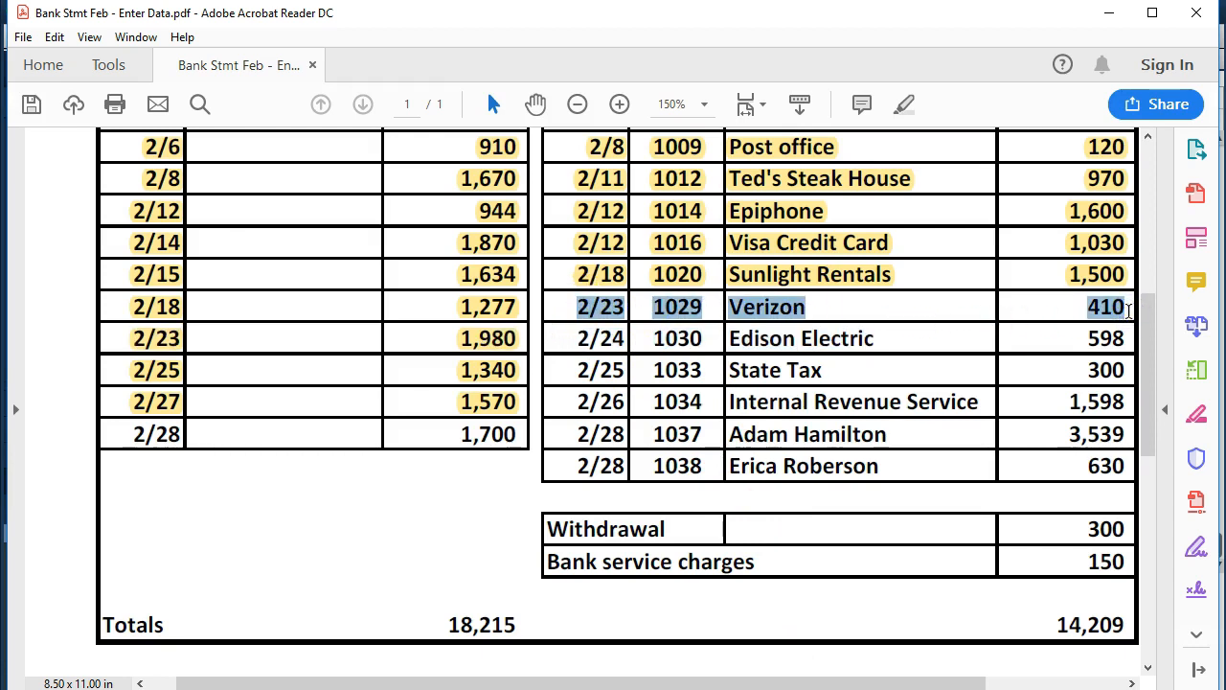
pyautogui.rightClick(1108, 314)
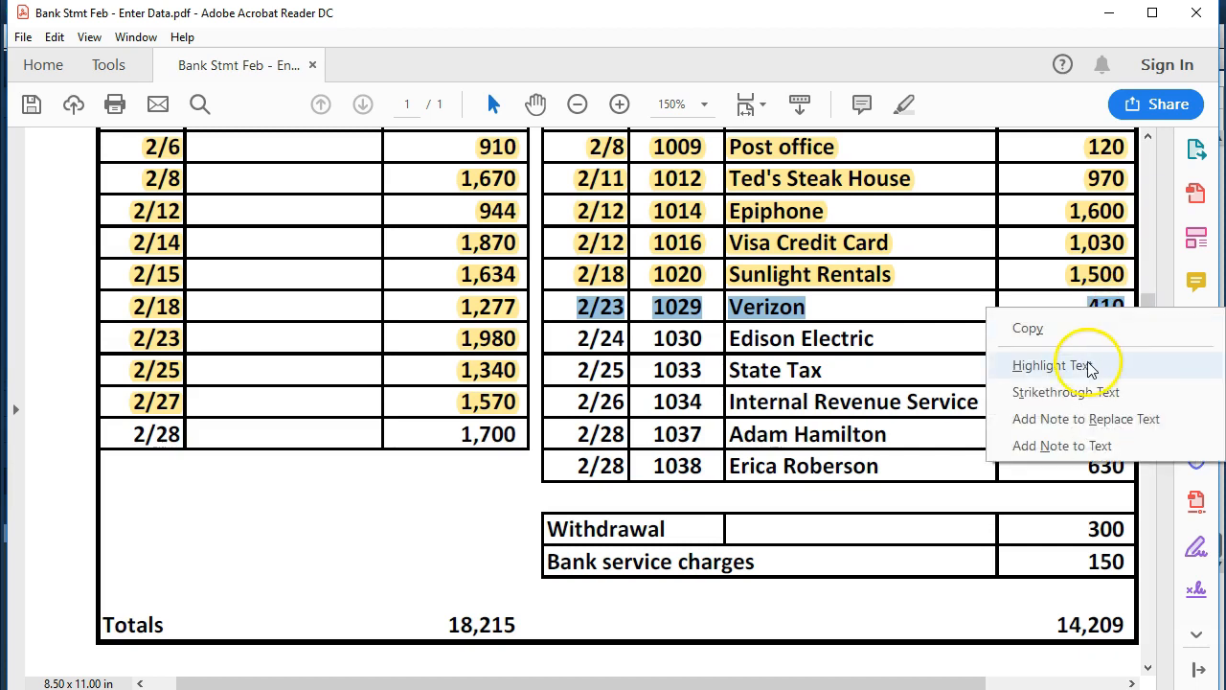
pyautogui.click(1050, 365)
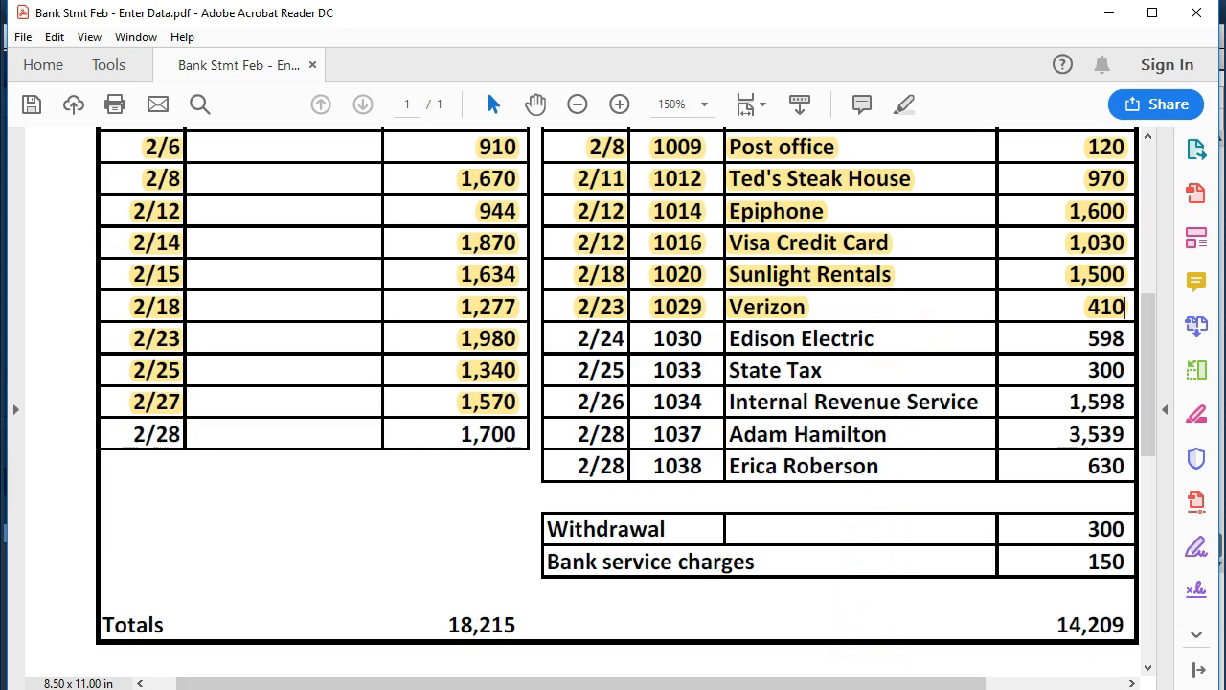
pyautogui.hotkey('alt', 'Tab')
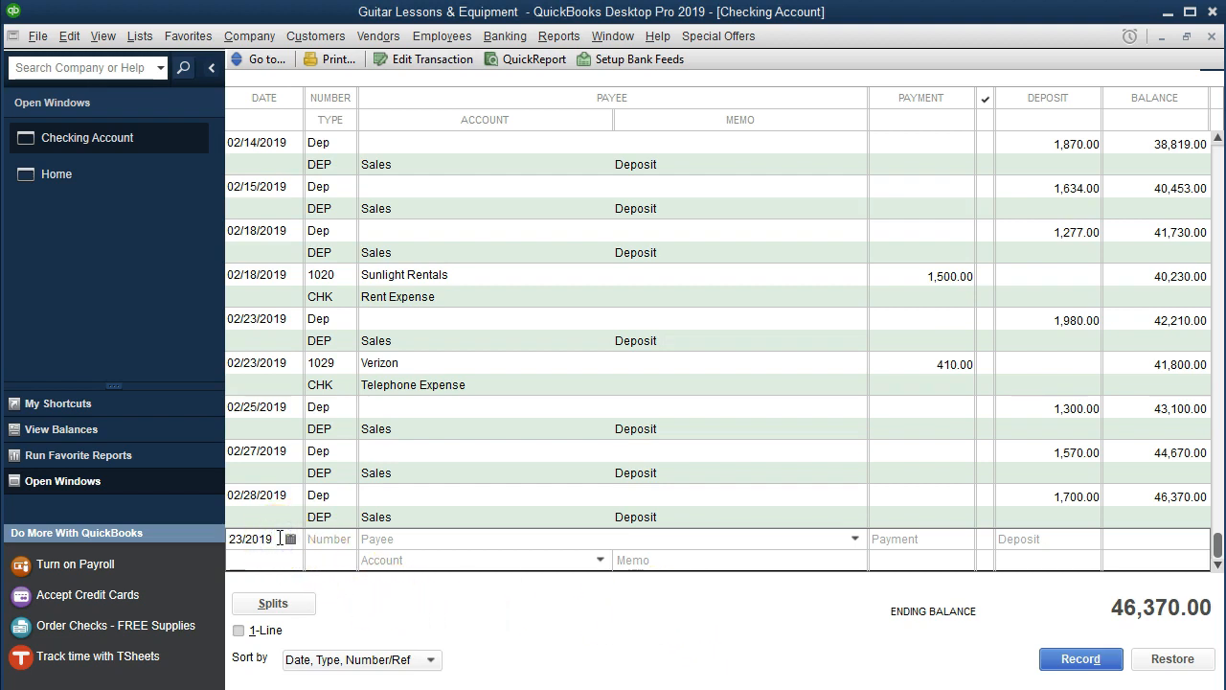
# Enter check 1030 dated 02/24/2019 to Edison Electric for 598.00 and record it.
pyautogui.press('+')
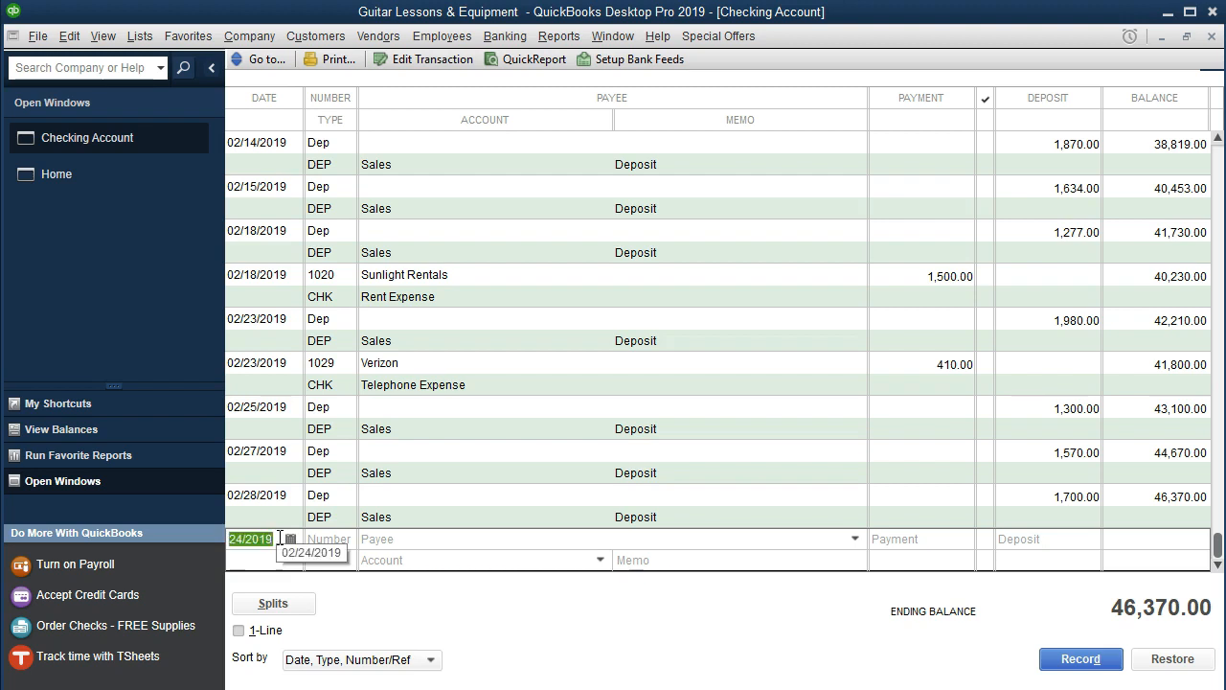
pyautogui.press('Tab')
pyautogui.press('Tab')
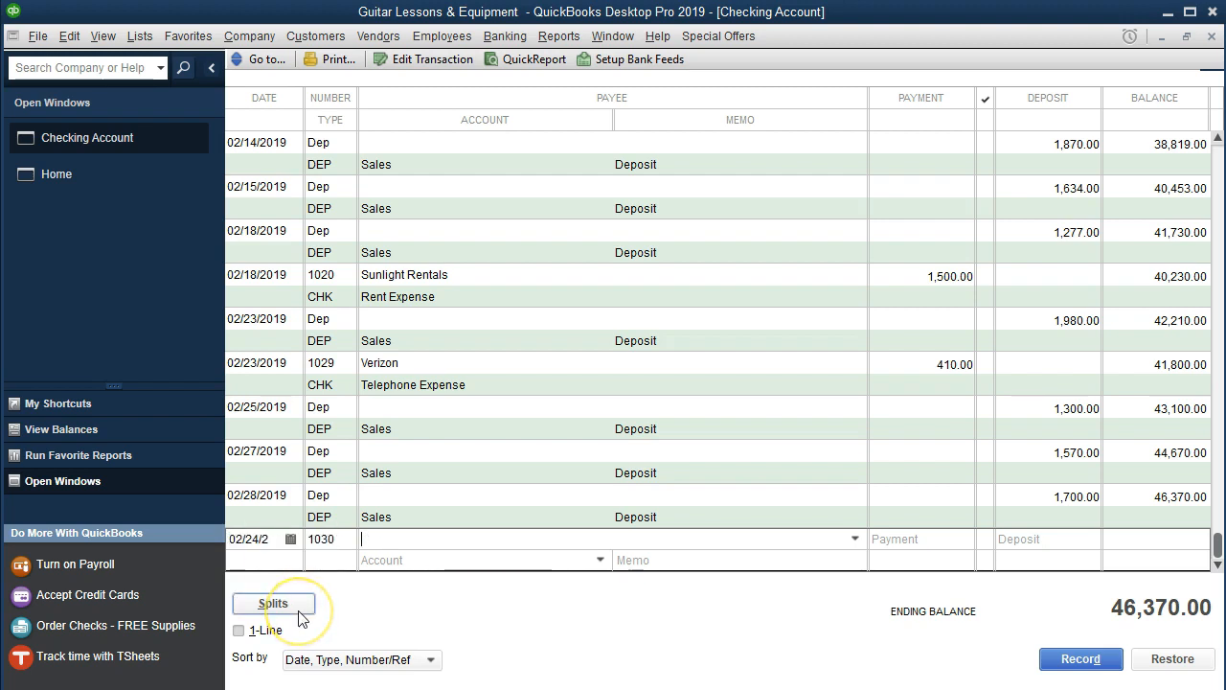
pyautogui.click(855, 539)
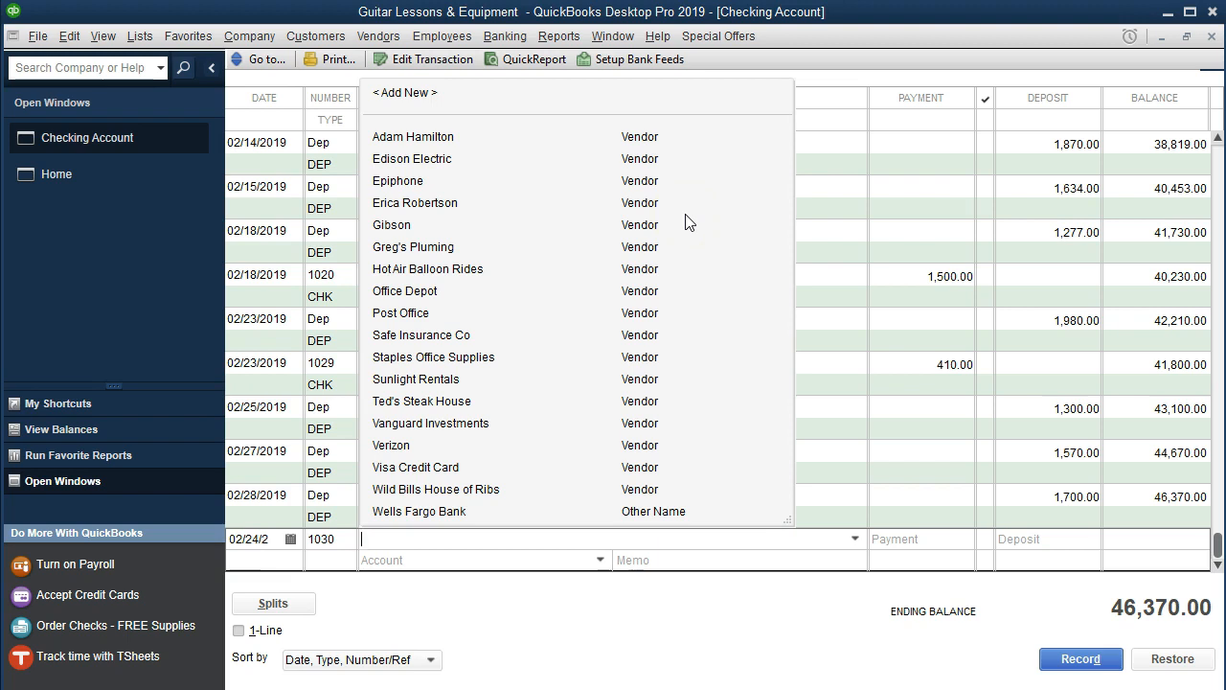
pyautogui.write('Edison Electric')
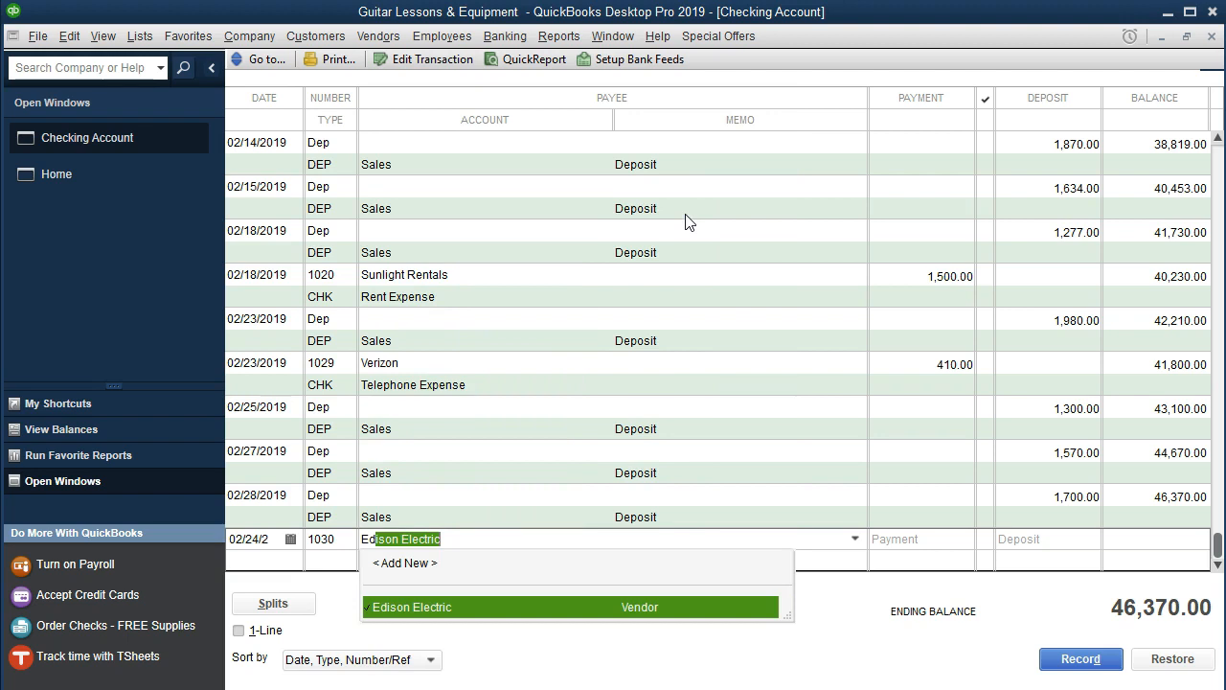
pyautogui.click(696, 614)
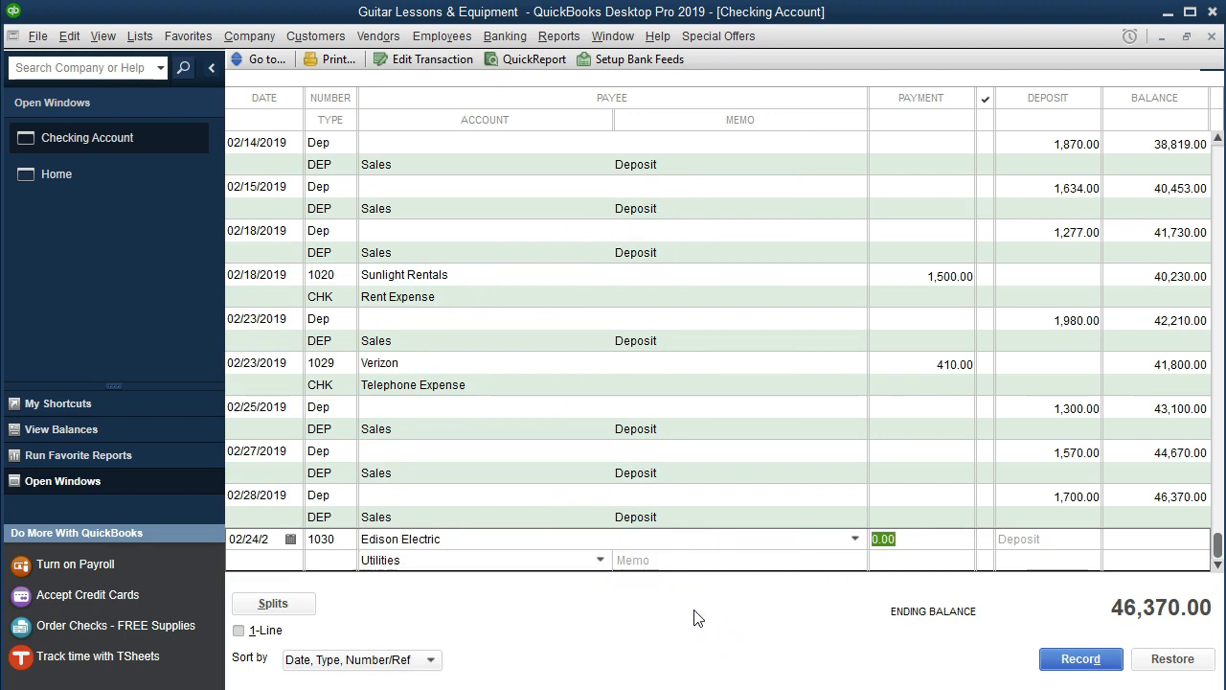
pyautogui.write('598')
pyautogui.press('Tab')
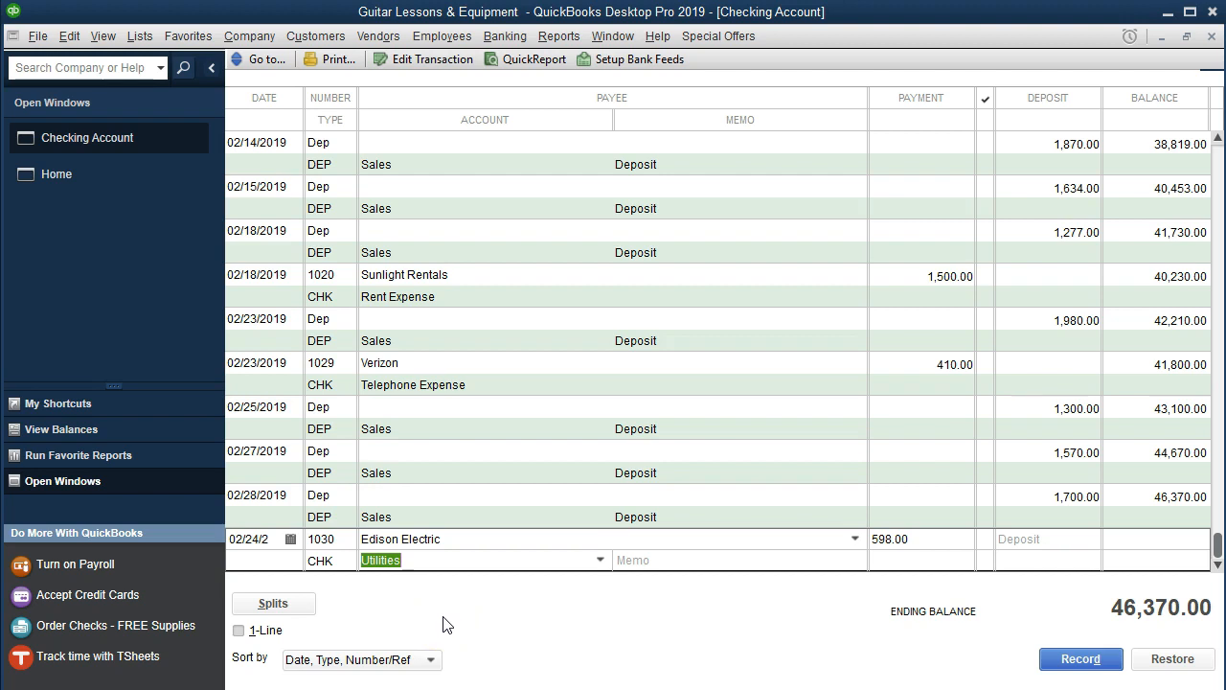
pyautogui.press('Return')
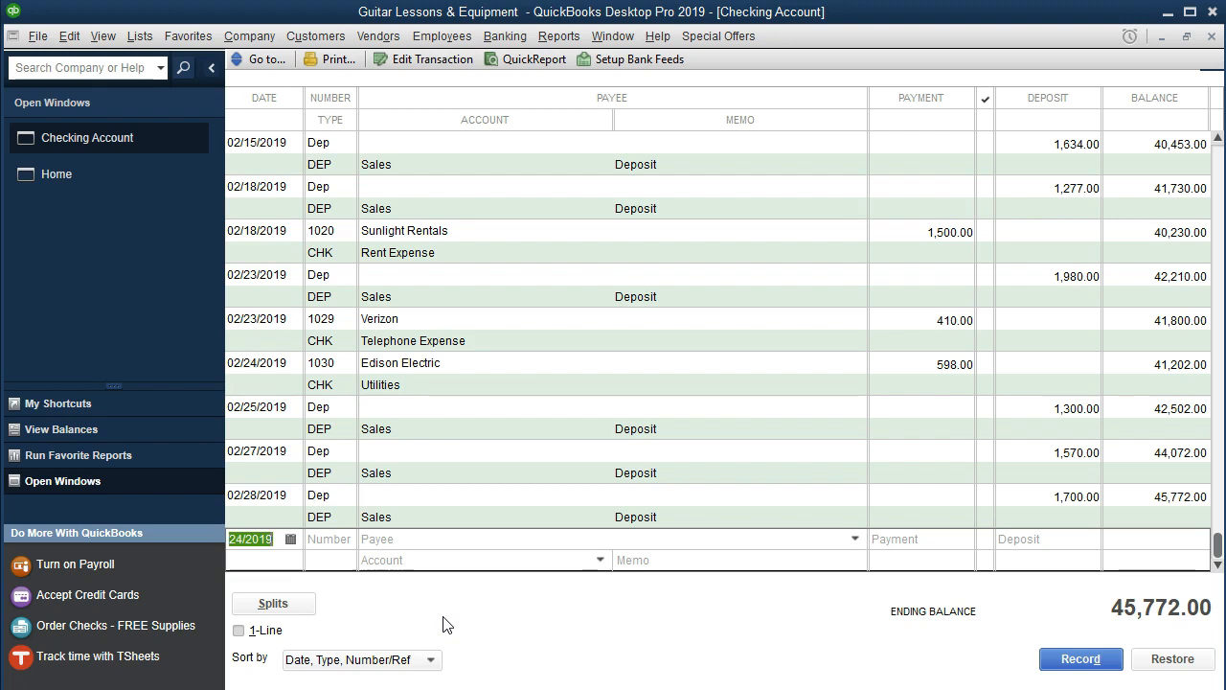
# Highlight the 2/24 Edison Electric check 1030 line for 598 on the statement.
pyautogui.hotkey('alt', 'Tab')
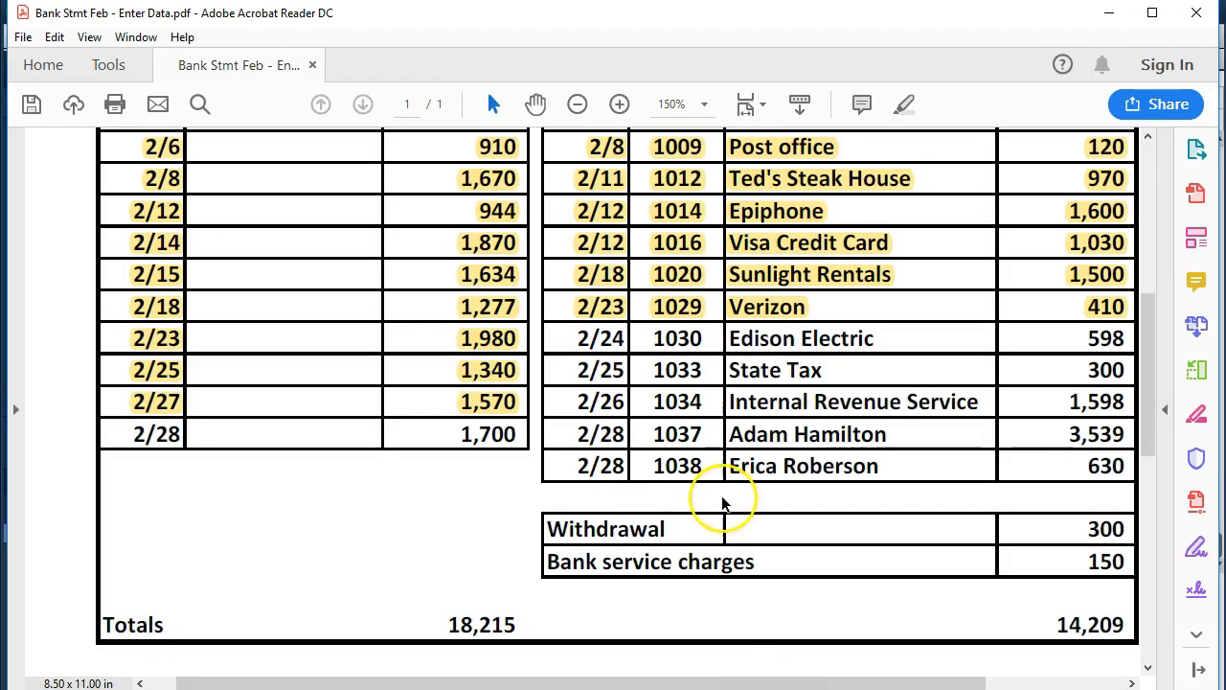
pyautogui.moveTo(575, 337); pyautogui.dragTo(969, 341)
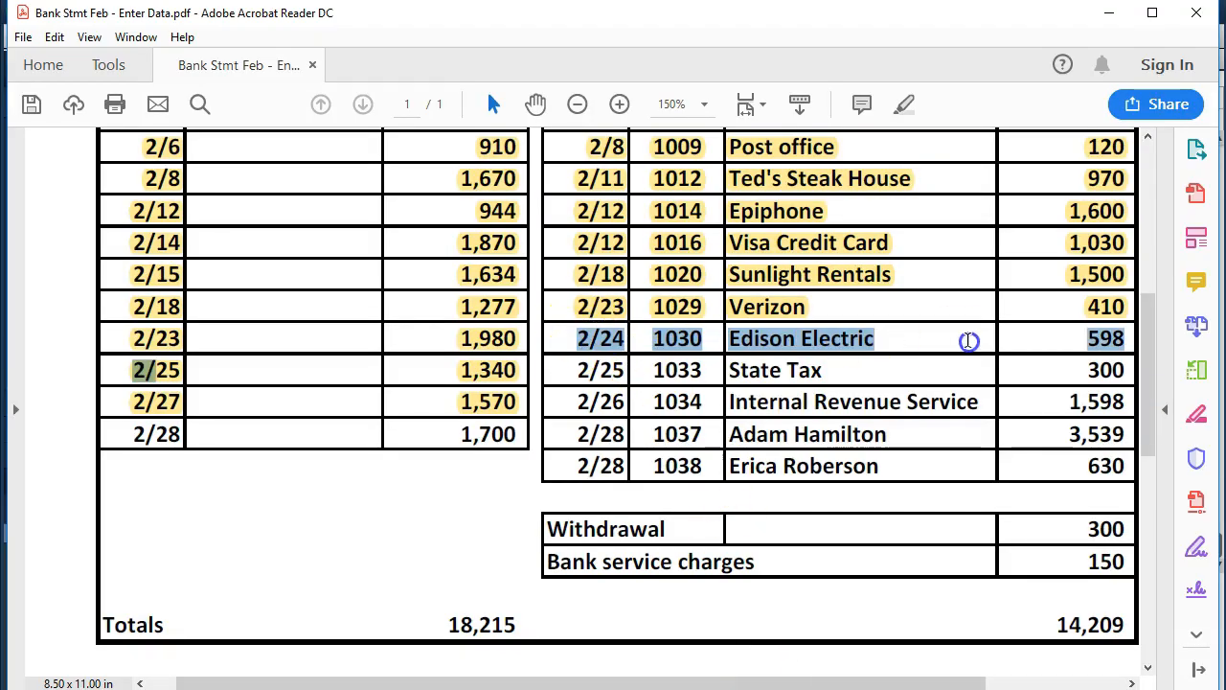
pyautogui.rightClick(1109, 343)
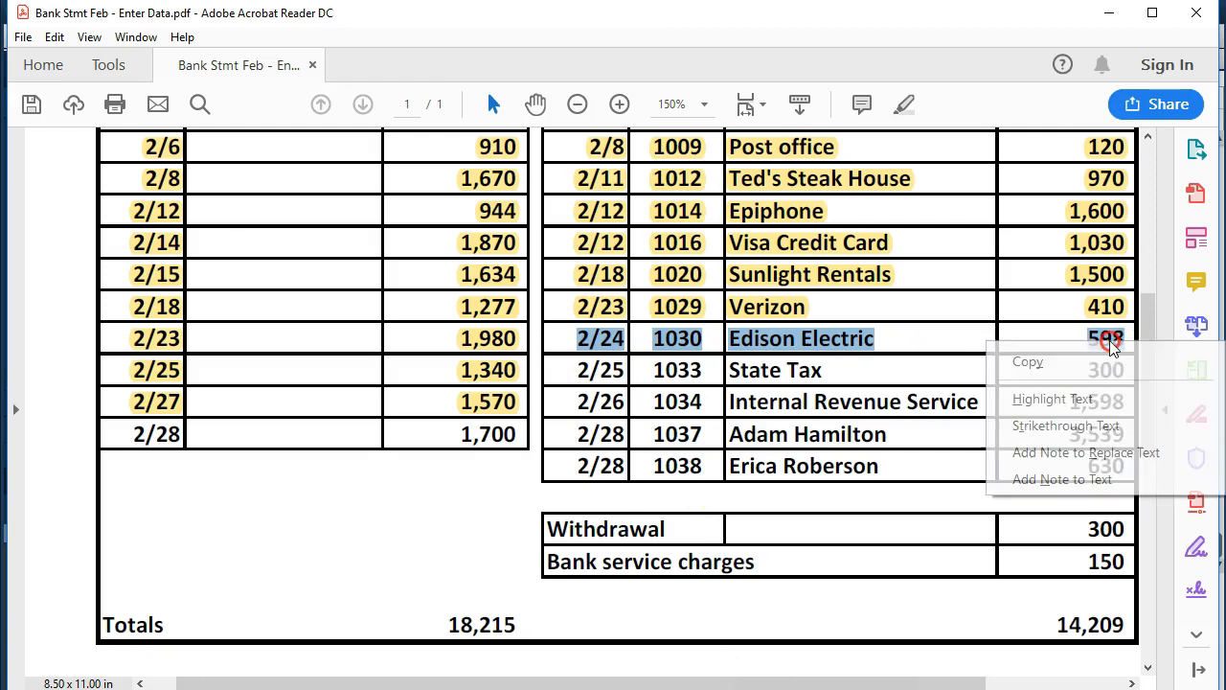
pyautogui.click(1085, 400)
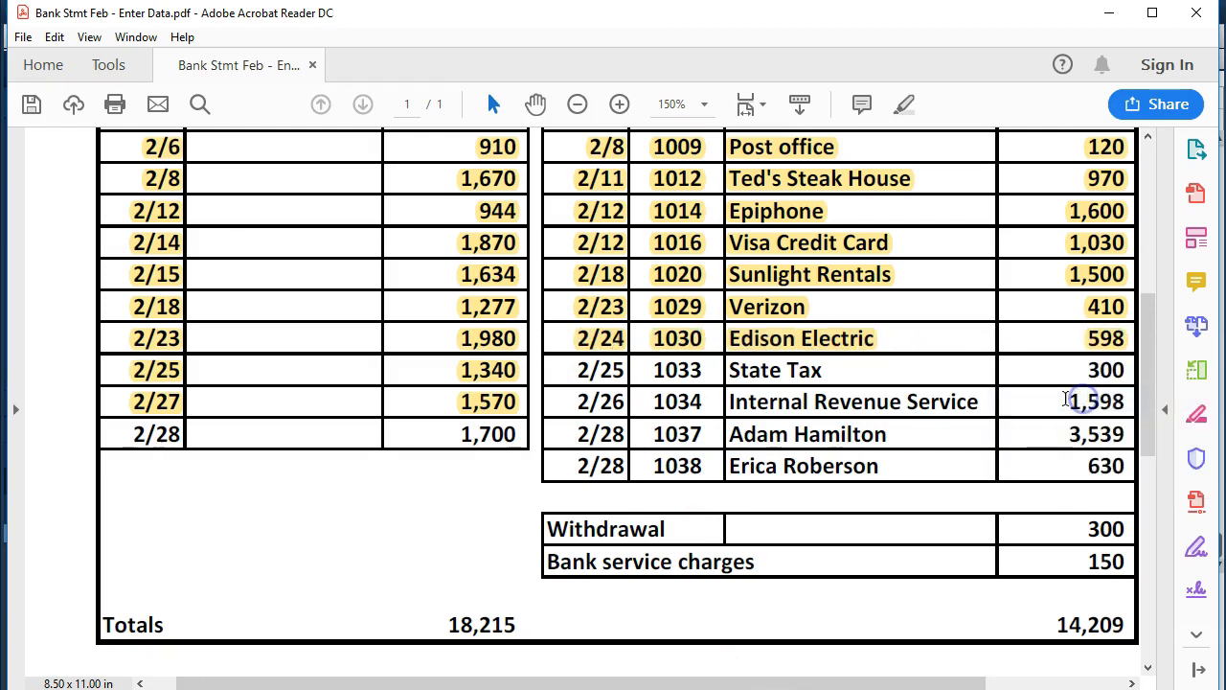
pyautogui.click(866, 371)
pyautogui.hotkey('alt', 'Tab')
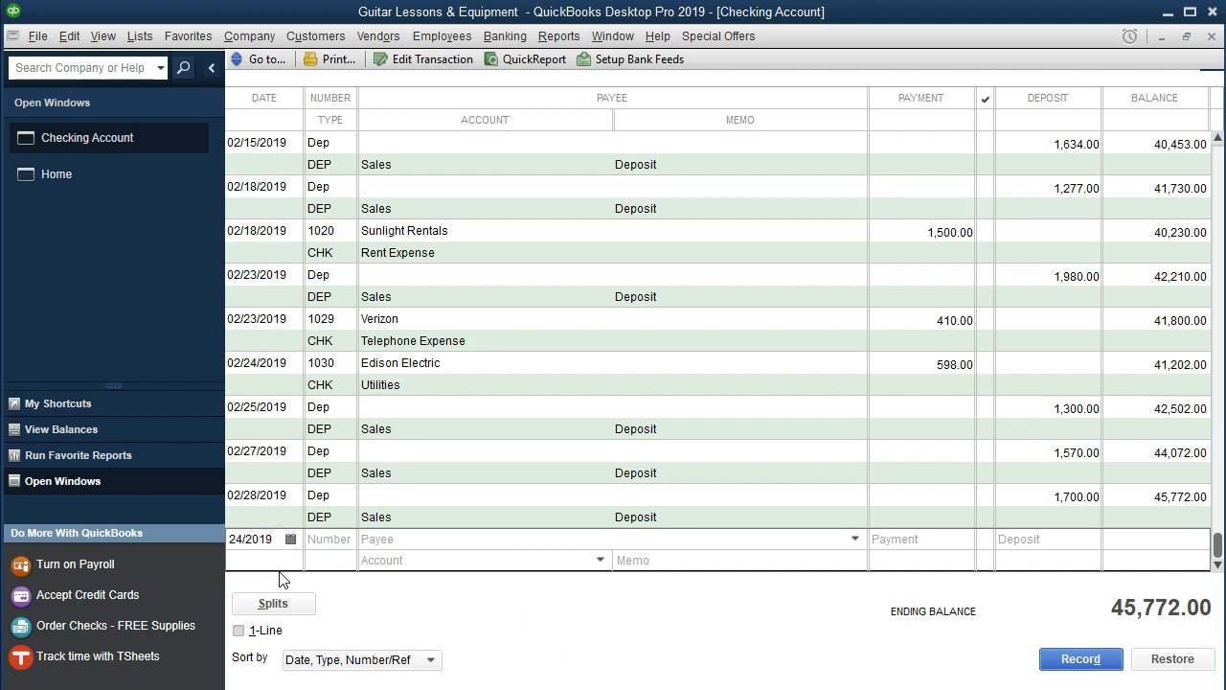
# Date the entry 02/25/2019, number it 1033, and quick-add State Tax as a vendor payee.
pyautogui.press('+')
pyautogui.press('Tab')
pyautogui.press('+')
pyautogui.press('Tab')
pyautogui.write('State')
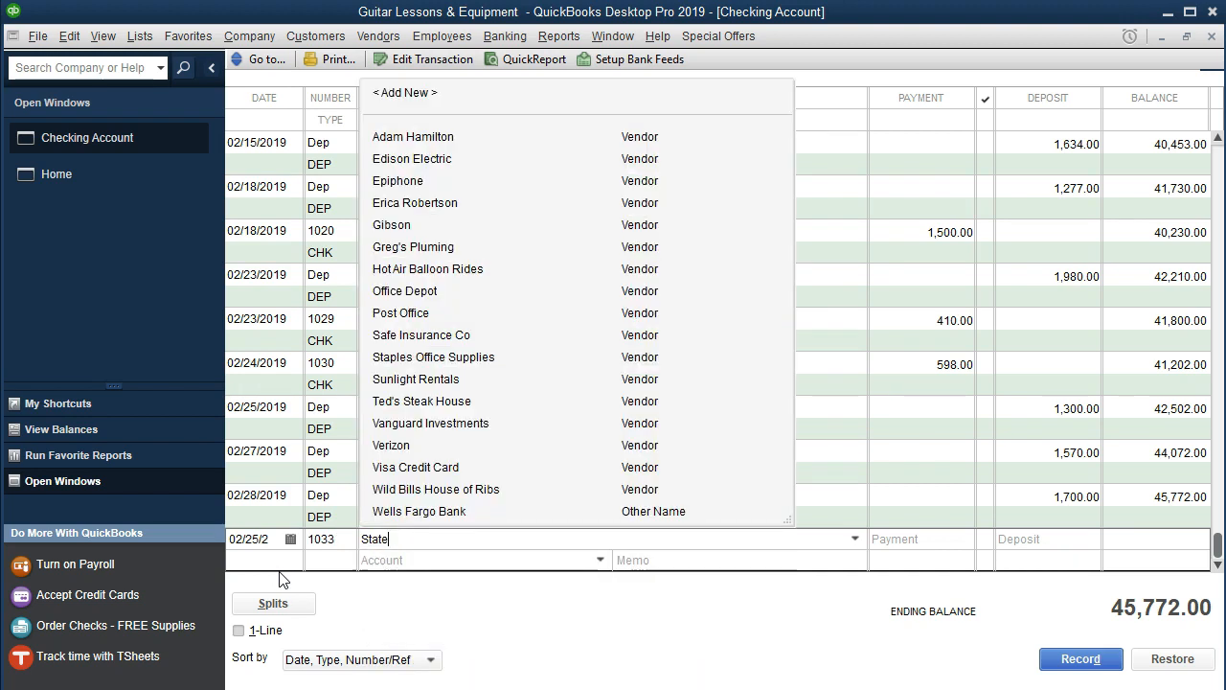
pyautogui.write(' Tax')
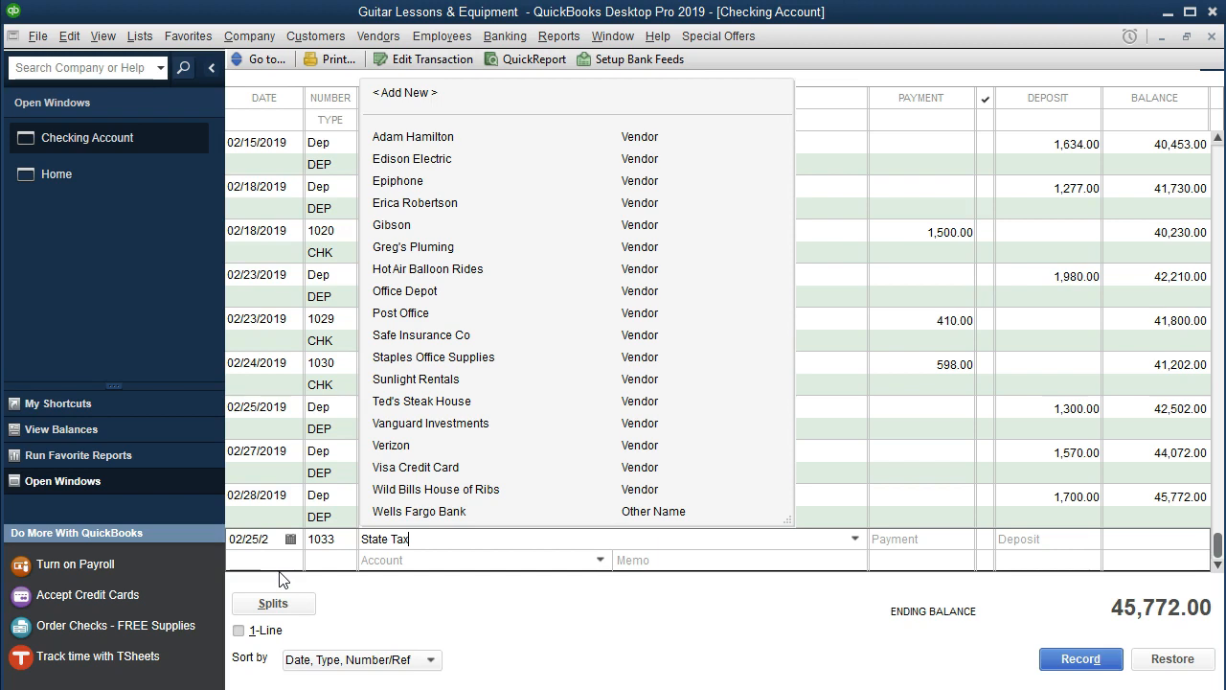
pyautogui.press('Tab')
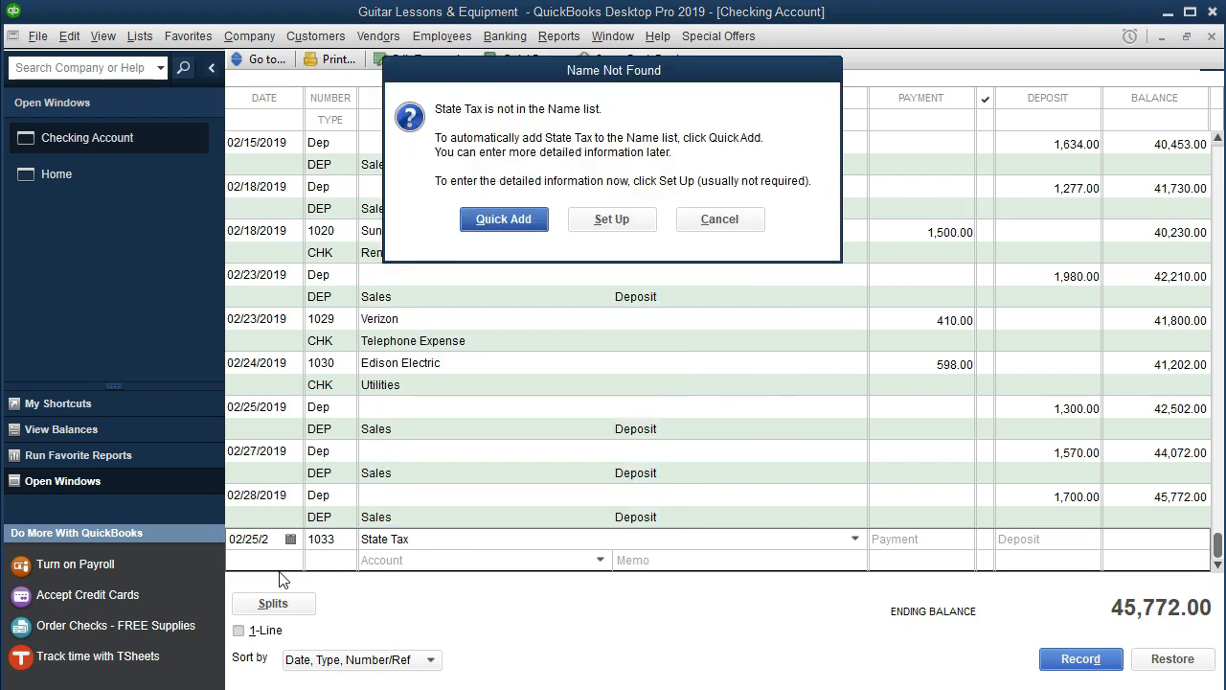
pyautogui.press('Return')
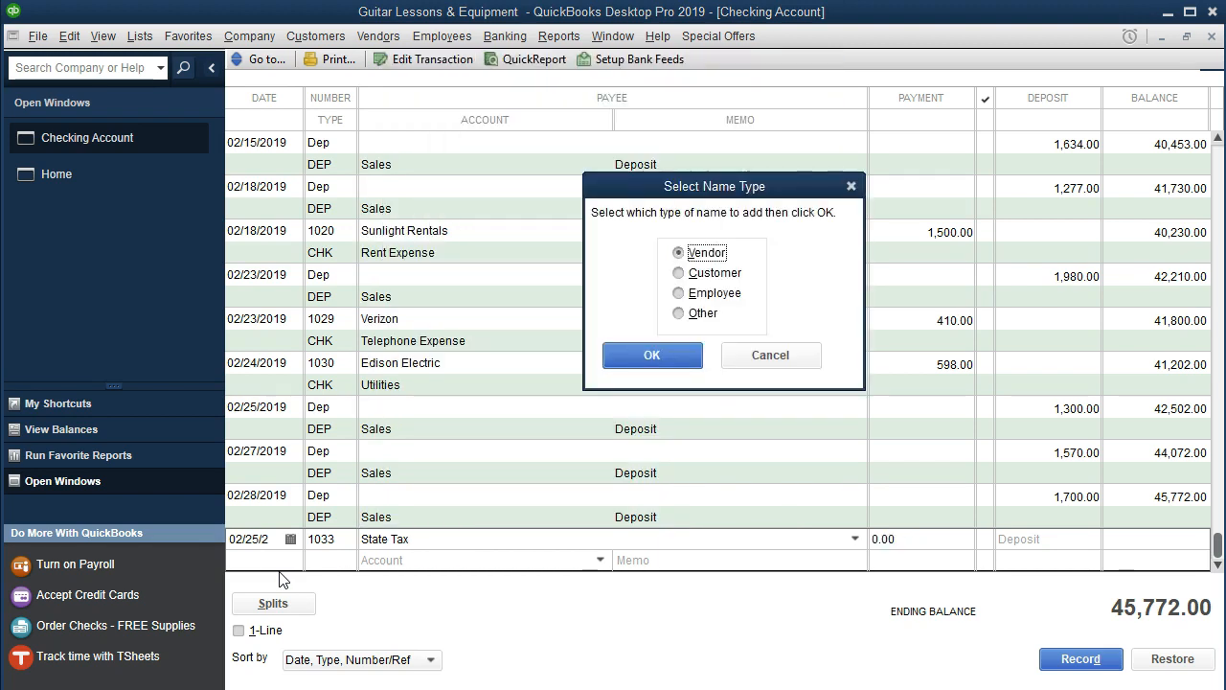
pyautogui.press('Return')
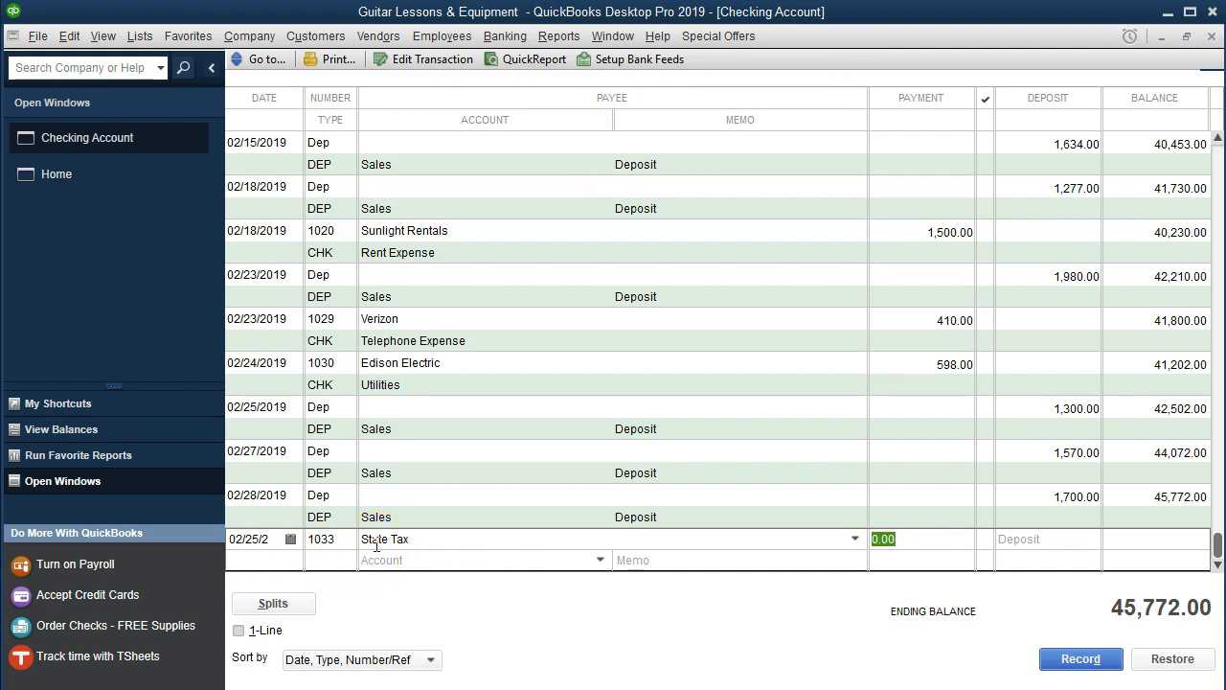
# Enter a 300.00 payment for the State Tax check.
pyautogui.write('300')
pyautogui.click(466, 555)
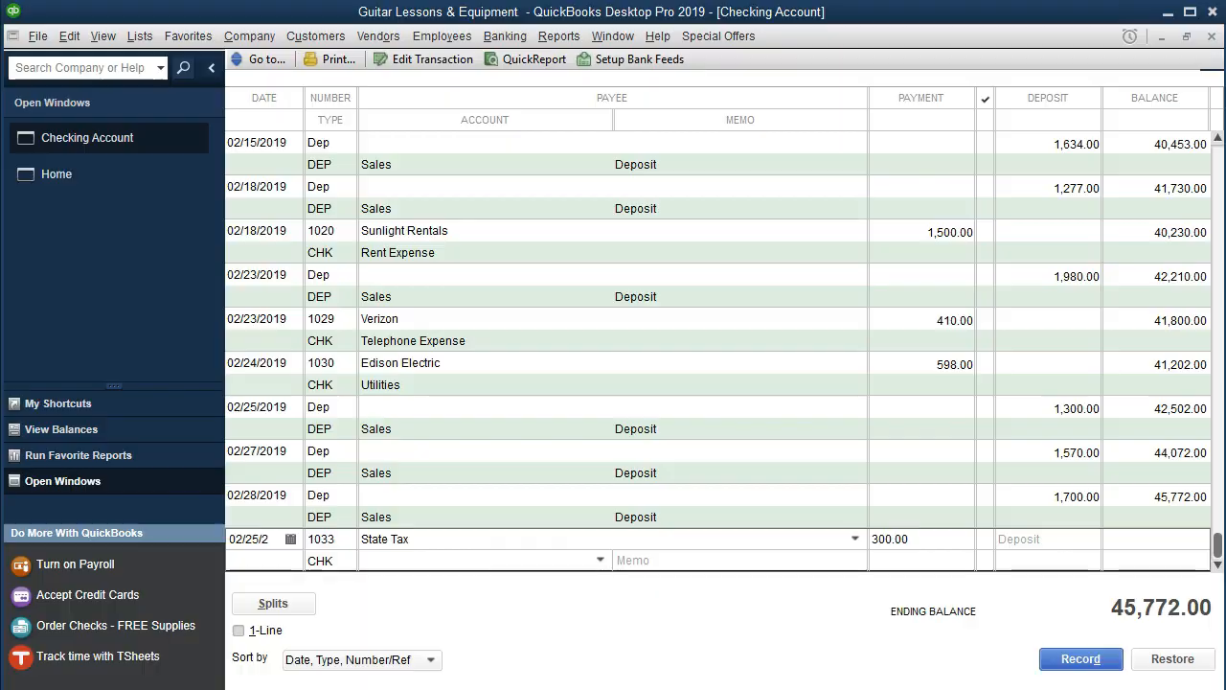
pyautogui.click(171, 688)
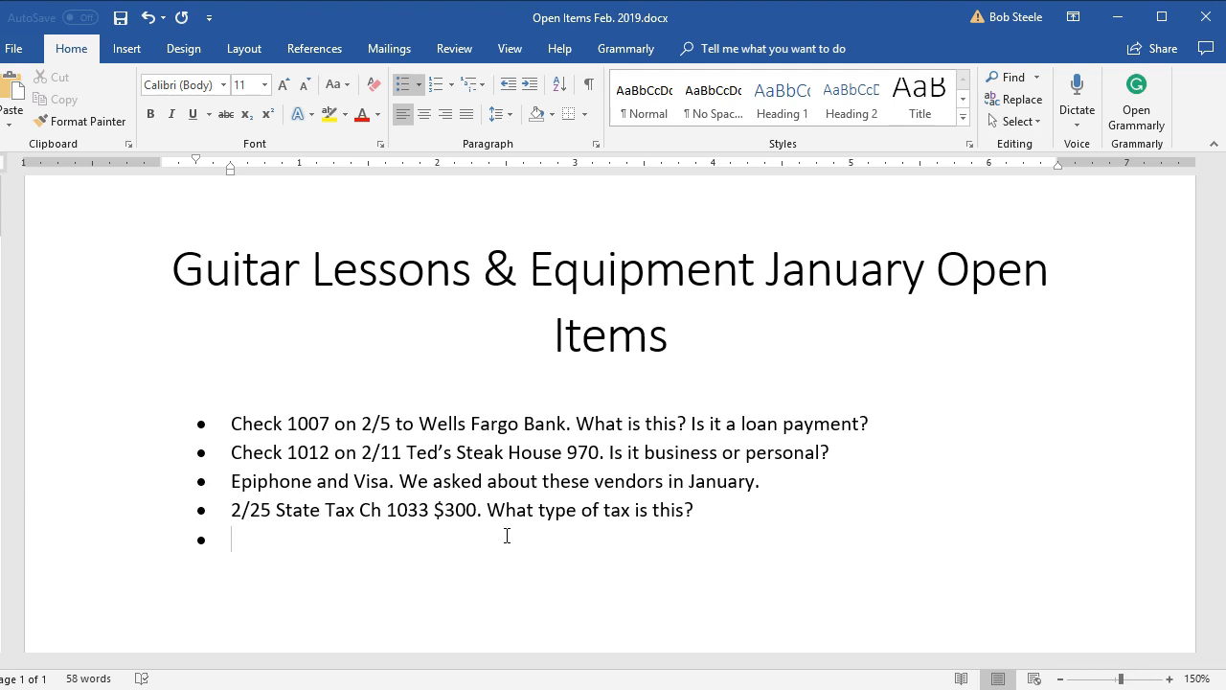
# Add the open item '2/25 State Tax Ch 1033 $300. What type of tax is this?' in Word.
pyautogui.click(475, 536)
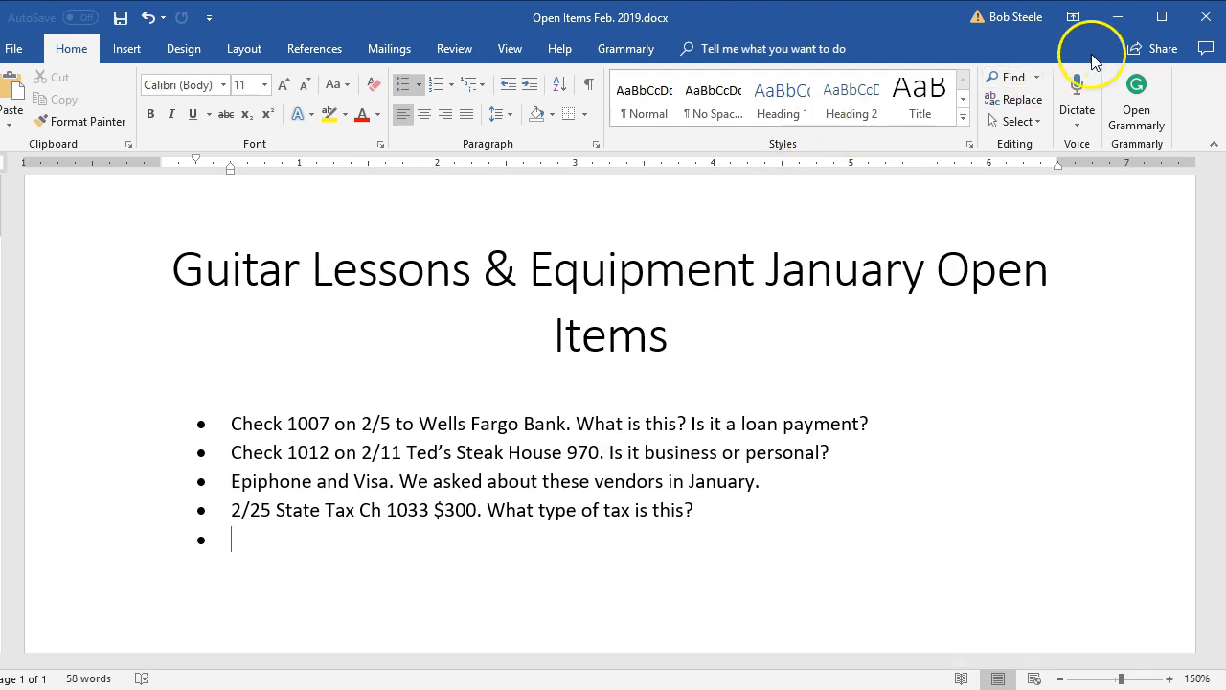
pyautogui.click(1117, 17)
# Assign the State Tax check to Uncategorized Expense and record it.
pyautogui.click(426, 554)
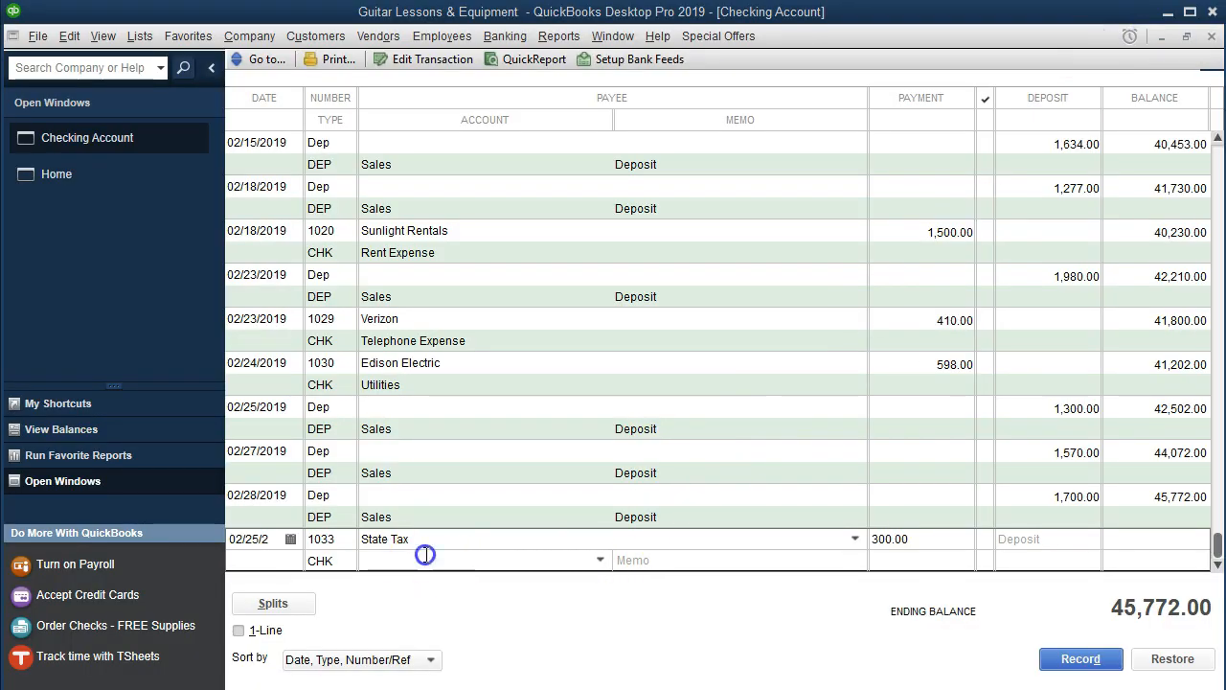
pyautogui.write('Uncategorized Expense')
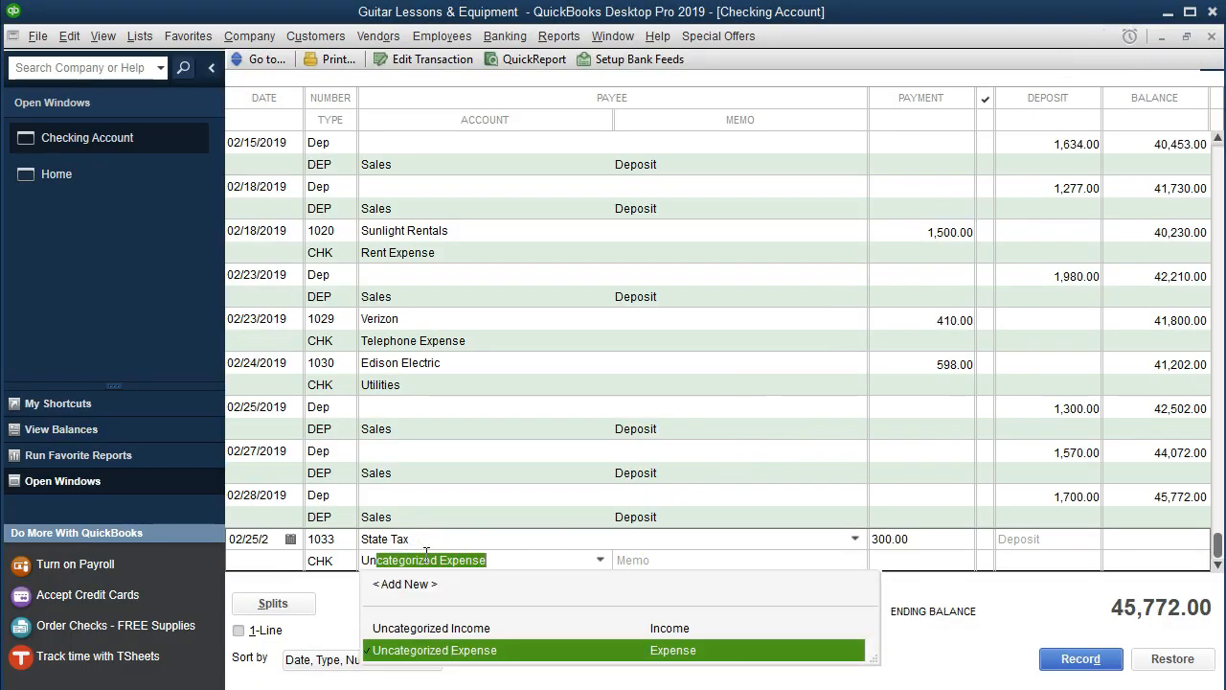
pyautogui.press('Tab')
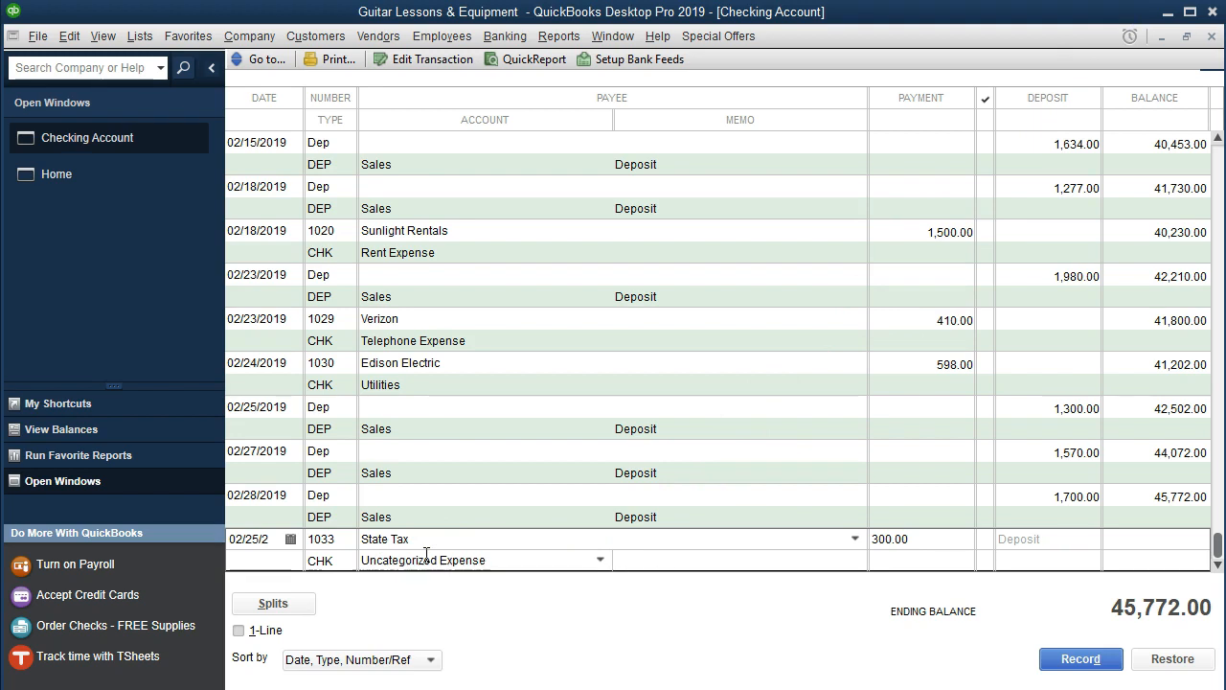
pyautogui.press('Return')
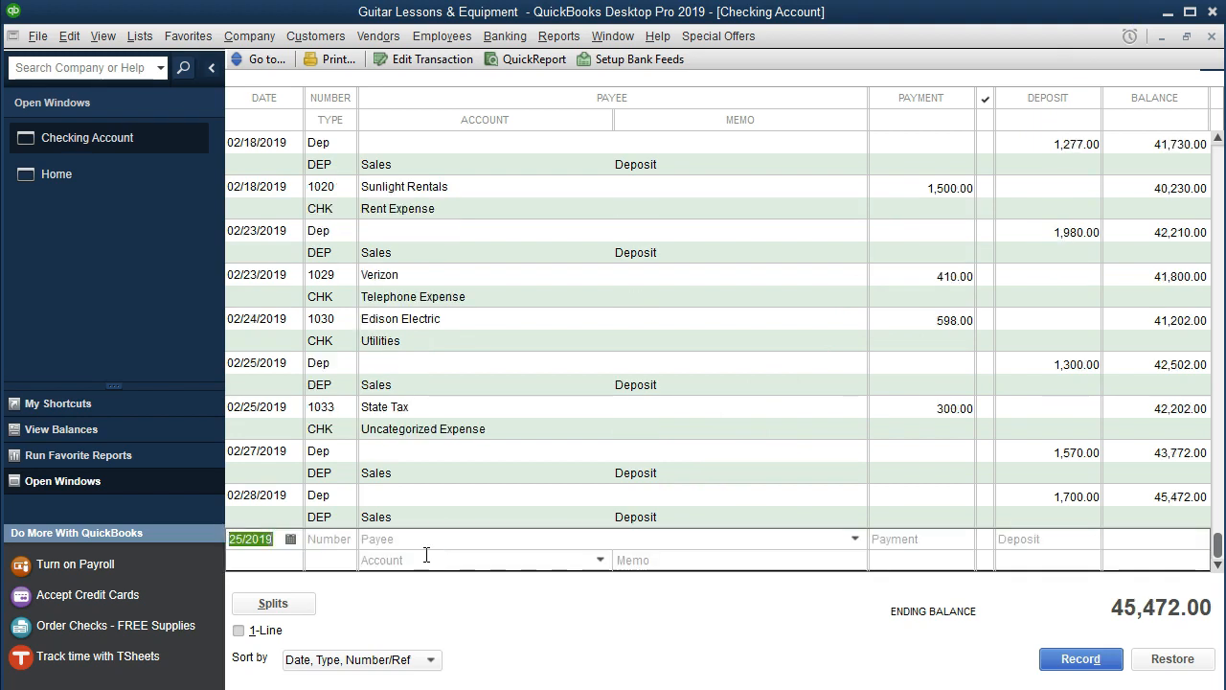
pyautogui.hotkey('alt', 'Tab')
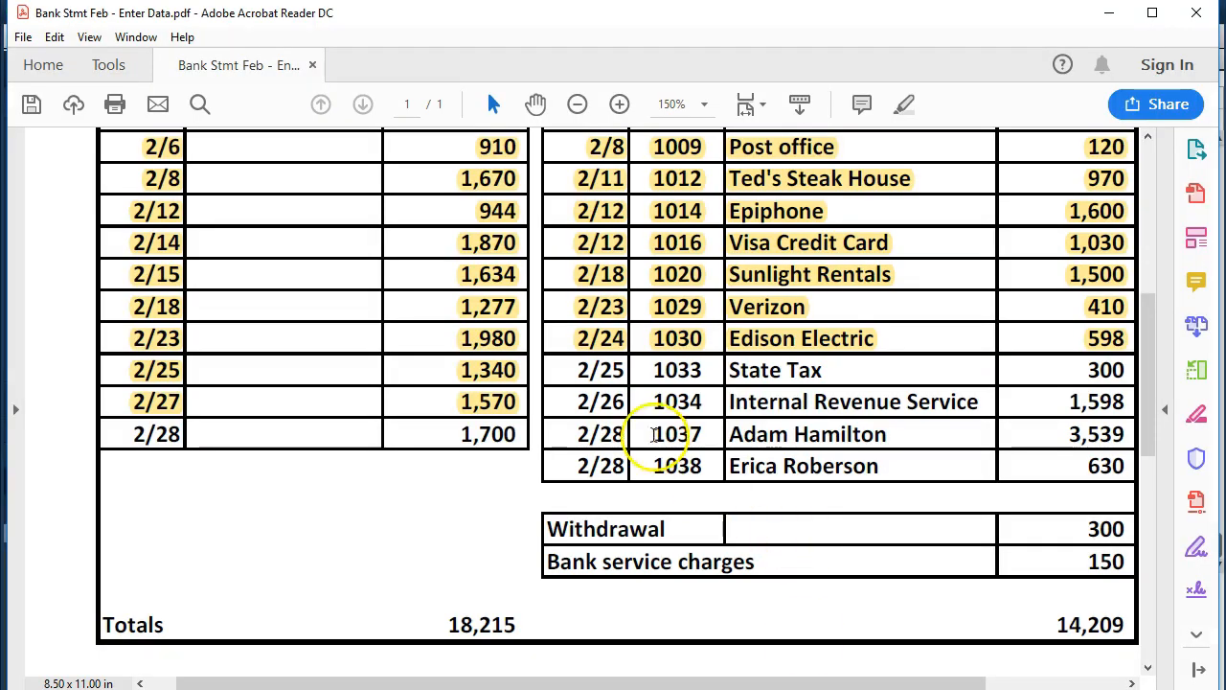
# Highlight the 2/25 State Tax check 1033 line for 300 on the bank statement.
pyautogui.moveTo(575, 370); pyautogui.dragTo(1127, 372)
pyautogui.rightClick(1106, 380)
pyautogui.click(1044, 433)
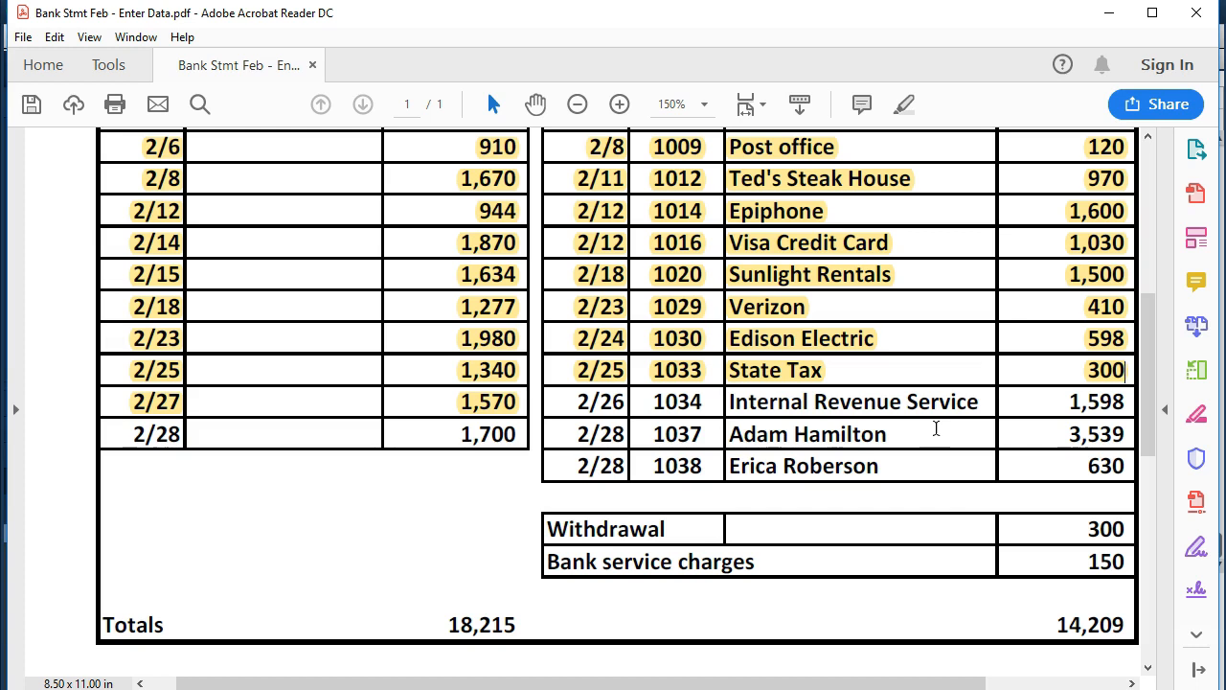
pyautogui.hotkey('alt', 'Tab')
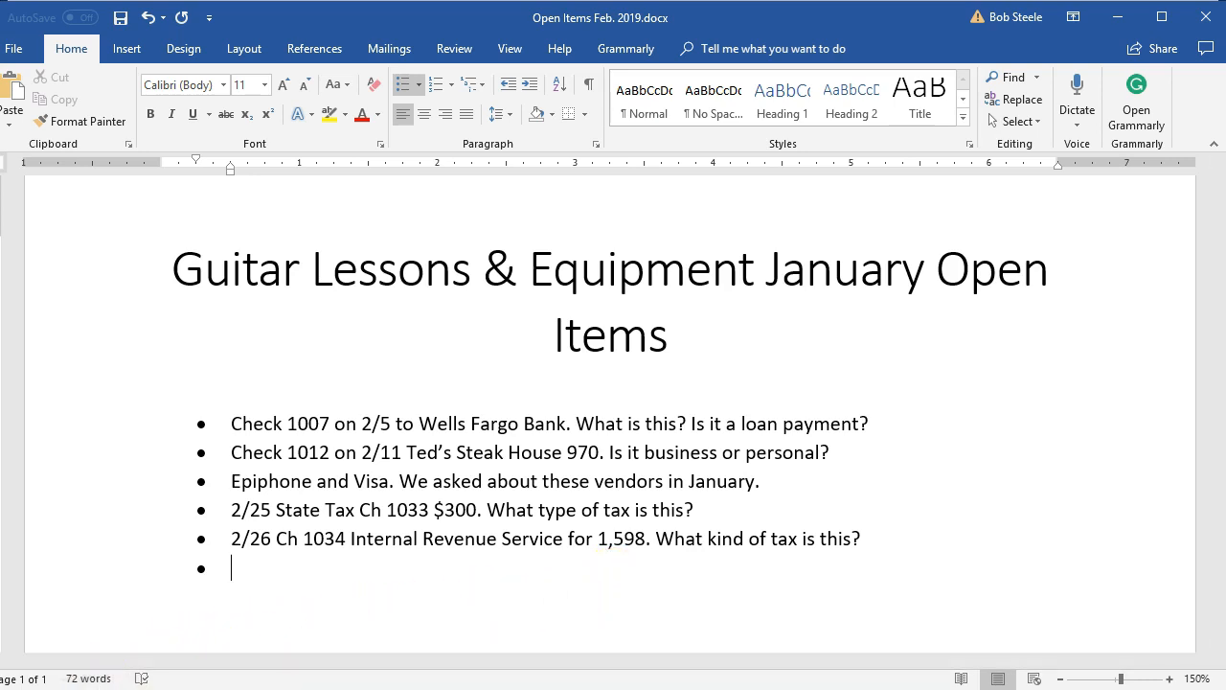
pyautogui.click(120, 688)
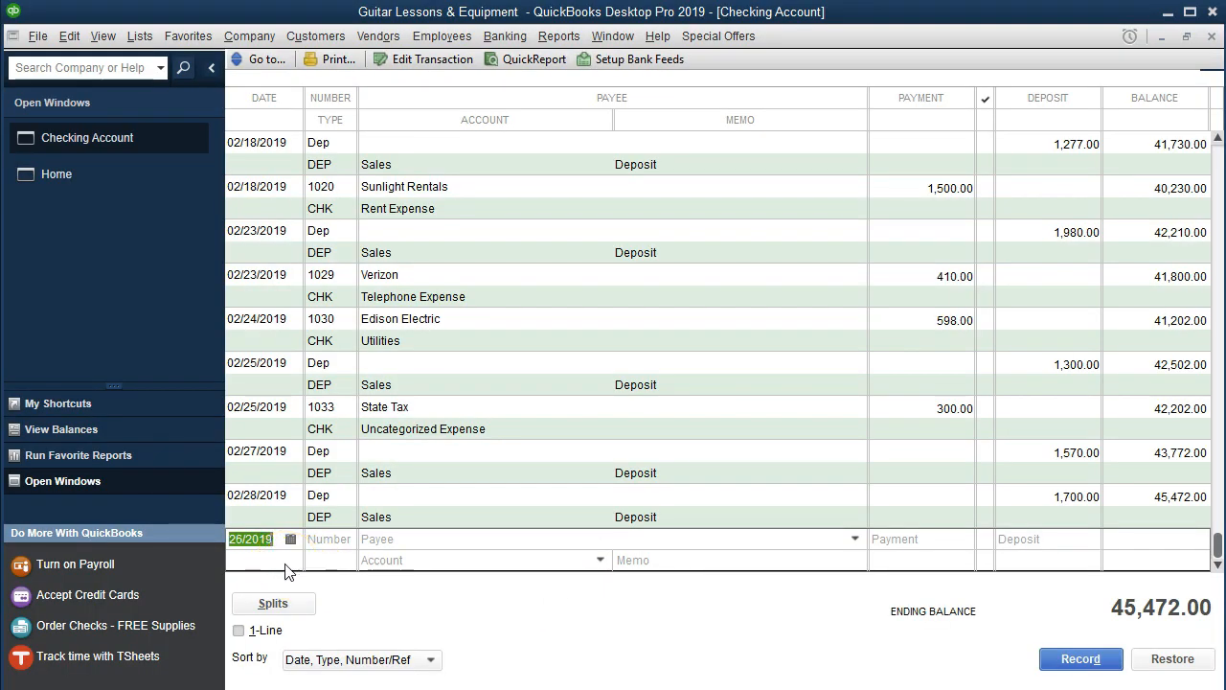
# Start check 1034 dated 02/26/2019, quick-adding Internal Revenue Service as a vendor payee.
pyautogui.press('Tab')
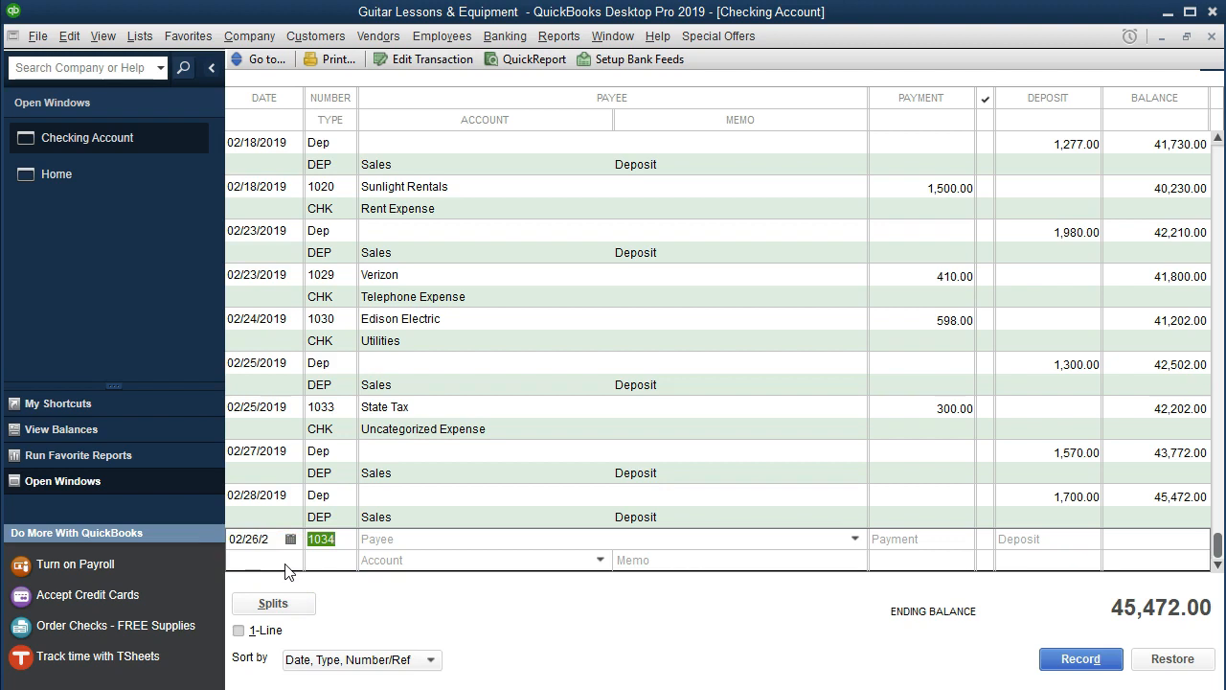
pyautogui.press('Tab')
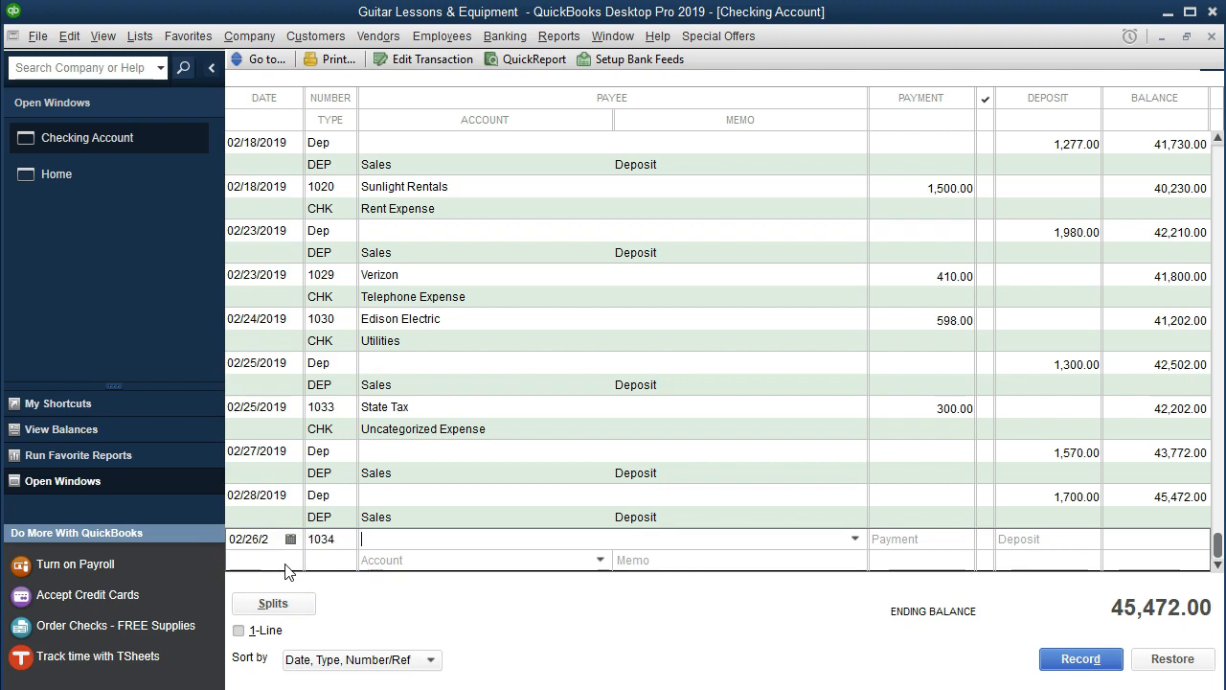
pyautogui.write('Int')
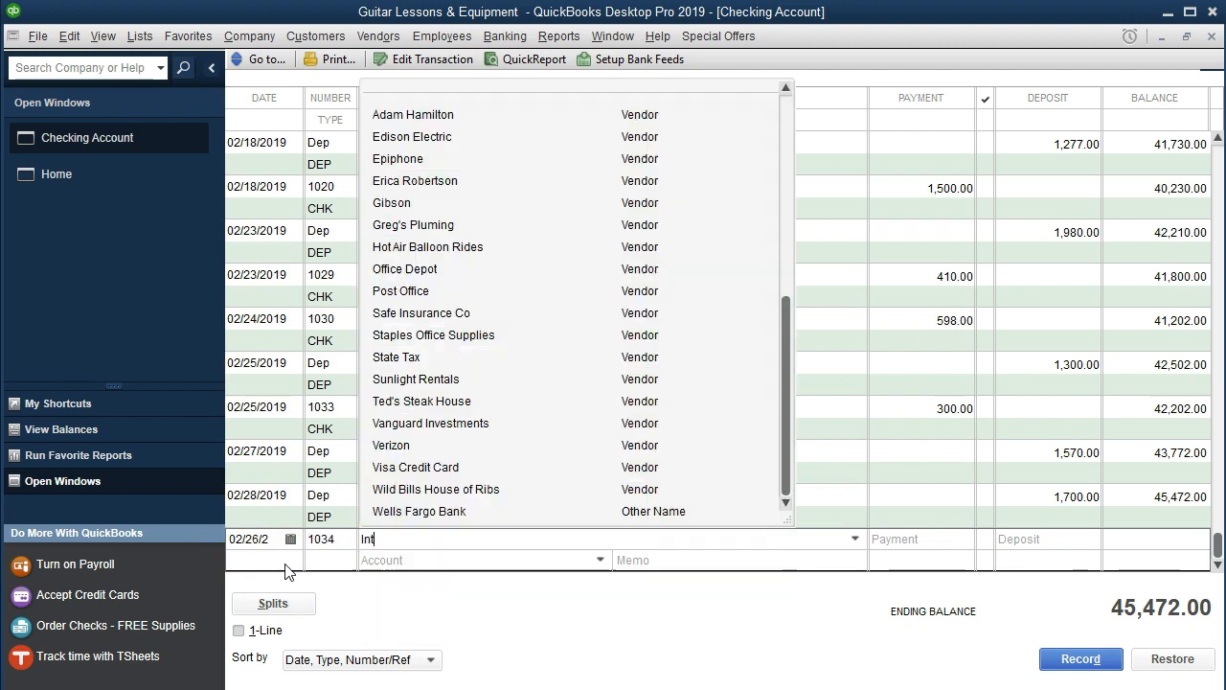
pyautogui.write('ernal Reve')
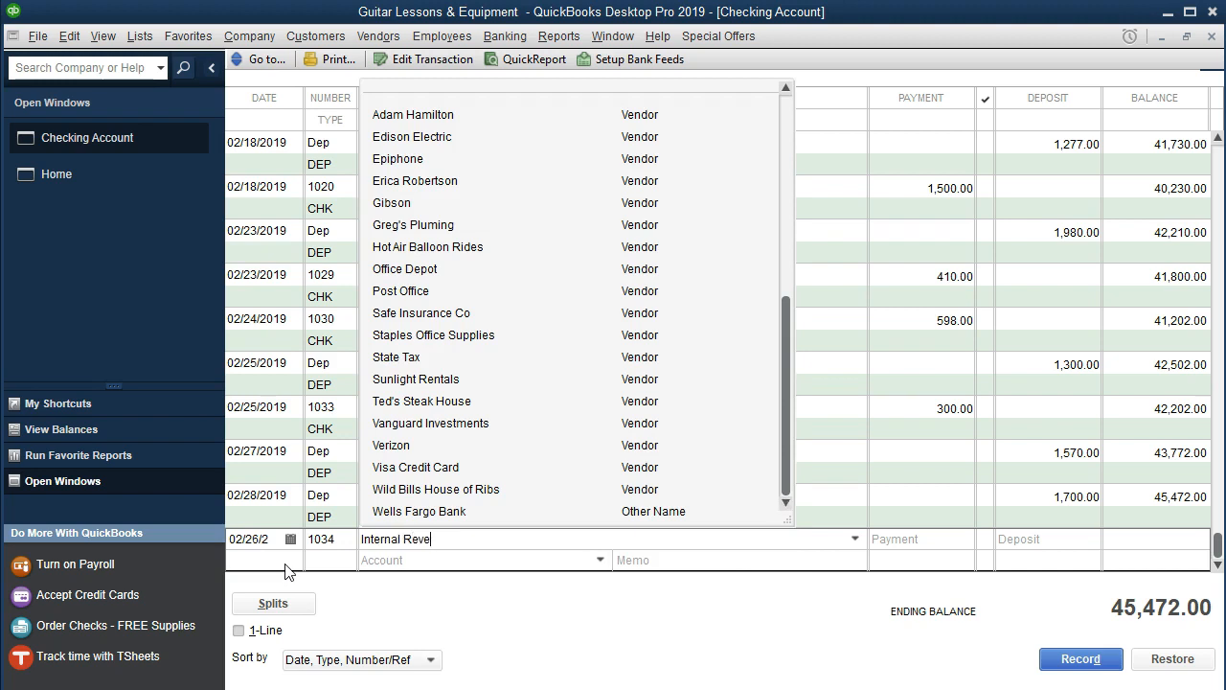
pyautogui.write('nue Service')
pyautogui.click(362, 565)
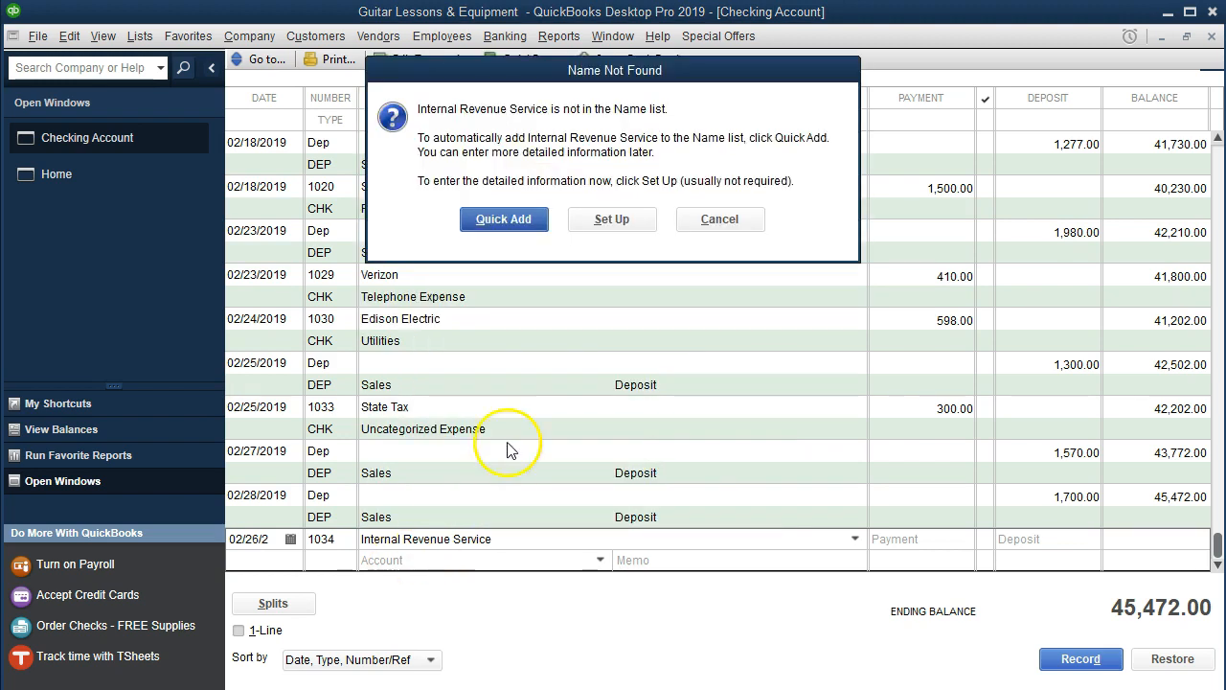
pyautogui.click(505, 220)
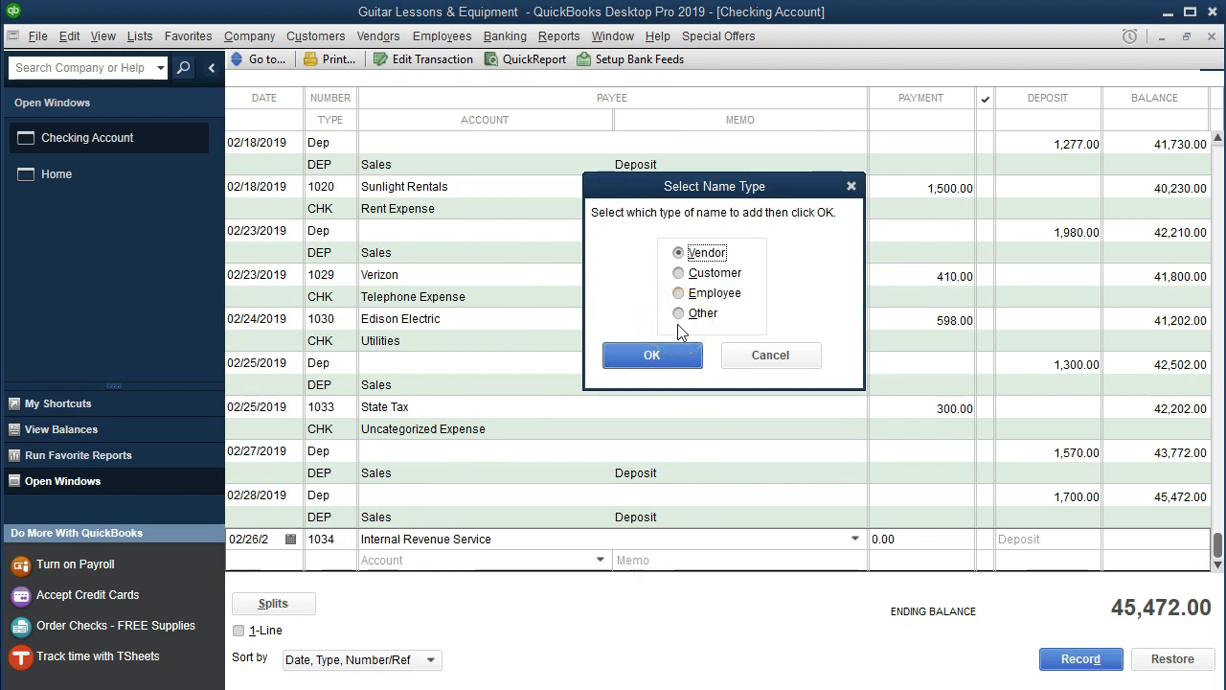
pyautogui.click(678, 352)
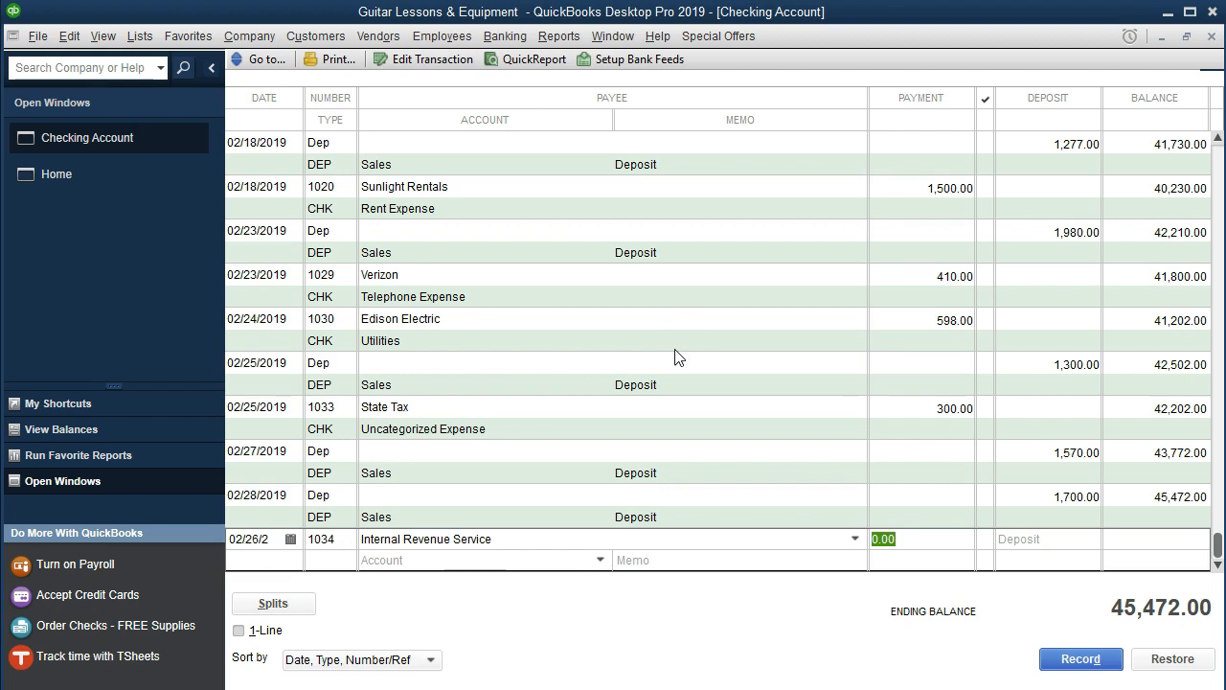
# Enter a 1,598.00 payment under Uncategorized Expense and record the check.
pyautogui.write('1598')
pyautogui.press('Tab')
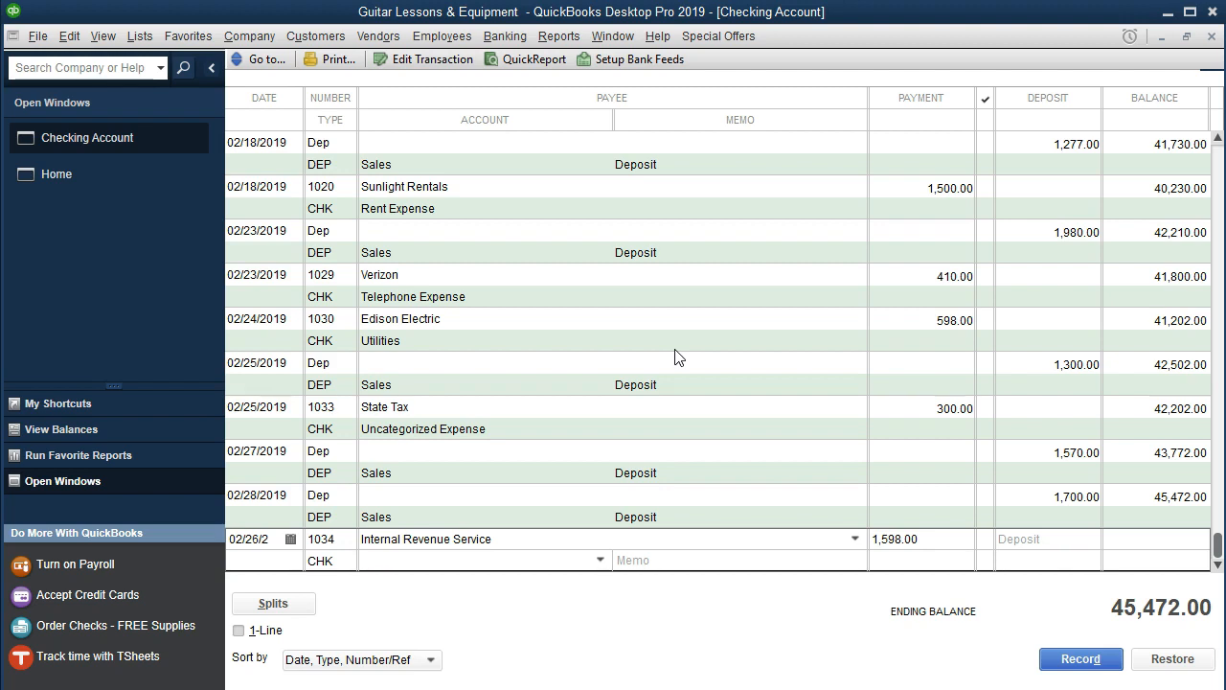
pyautogui.write('unc')
pyautogui.press('Tab')
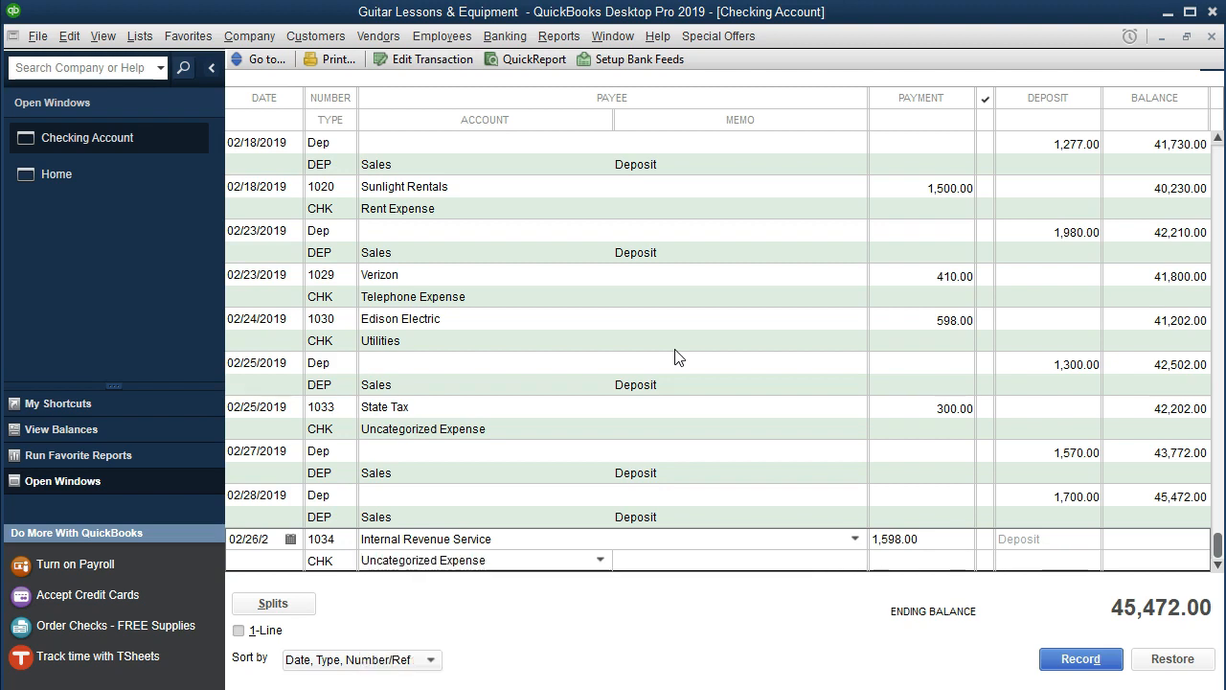
pyautogui.press('Return')
pyautogui.click(762, 637)
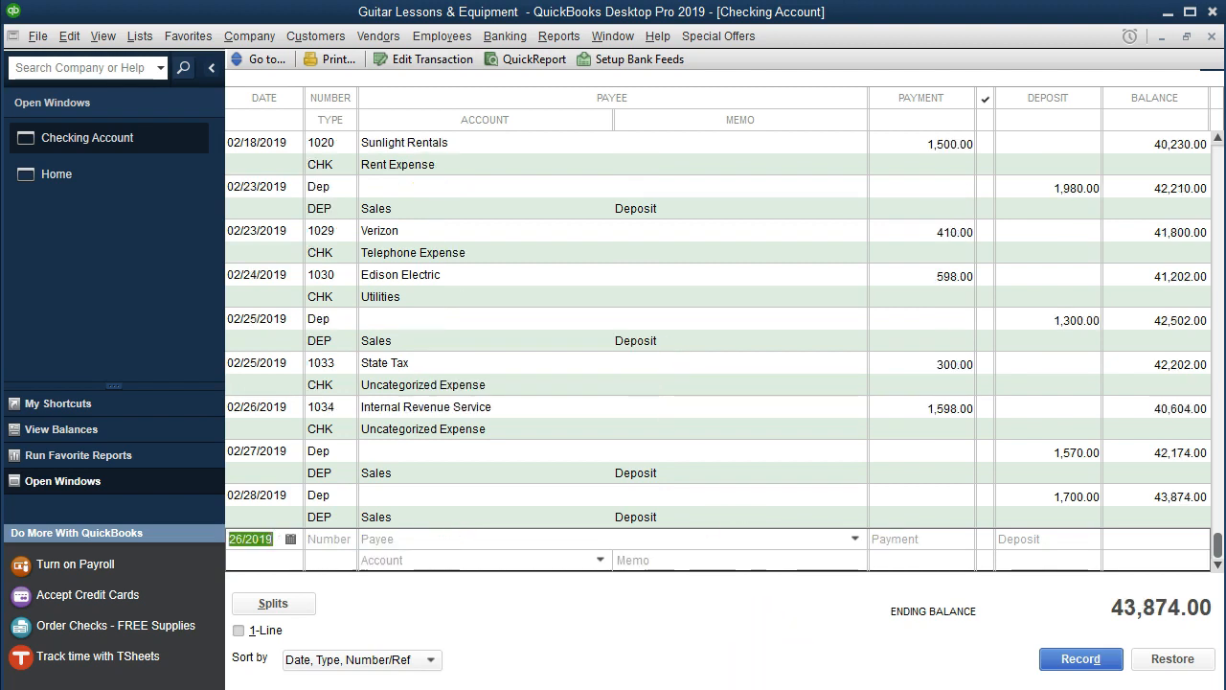
pyautogui.click(541, 689)
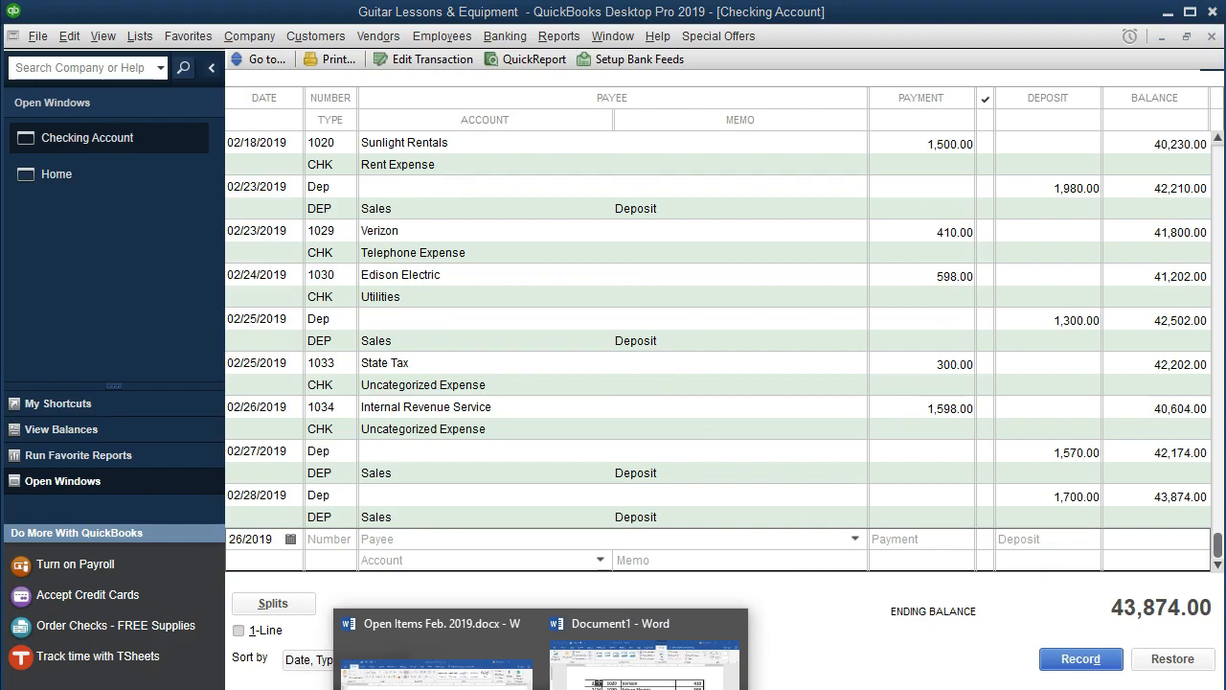
# Highlight the statement's 2/26 check 1034 Internal Revenue Service 1,598 row in yellow.
pyautogui.click(757, 689)
pyautogui.moveTo(577, 403); pyautogui.dragTo(1112, 403)
pyautogui.rightClick(1088, 410)
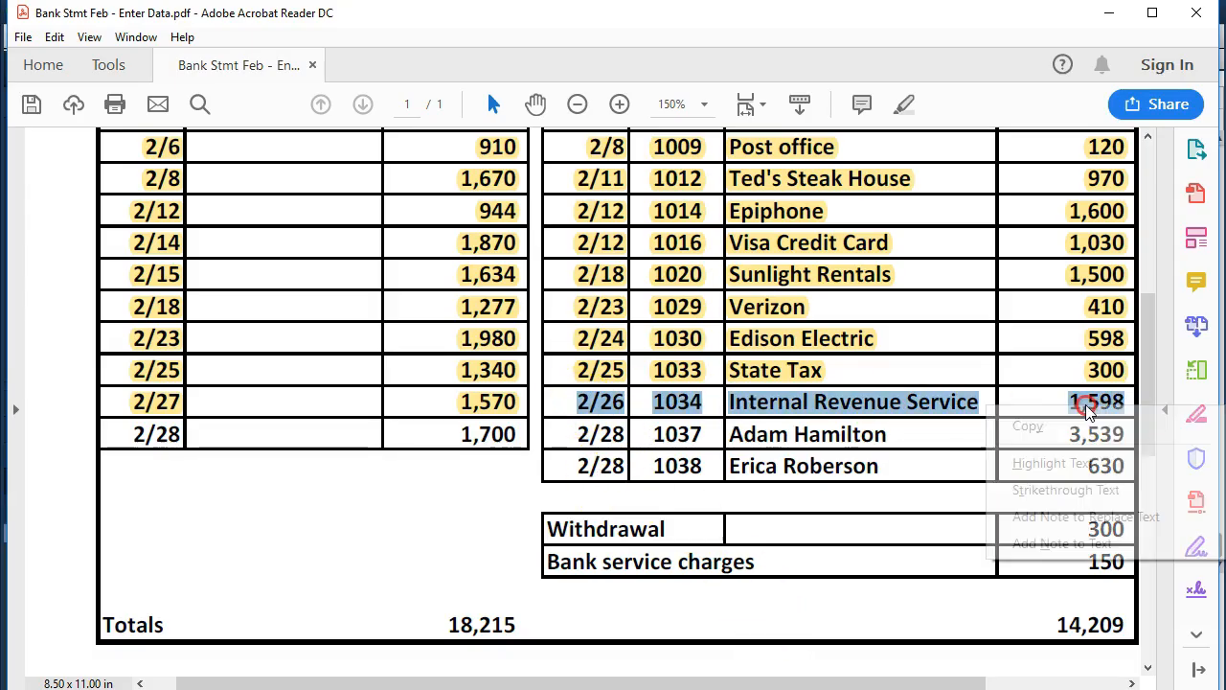
pyautogui.click(1001, 460)
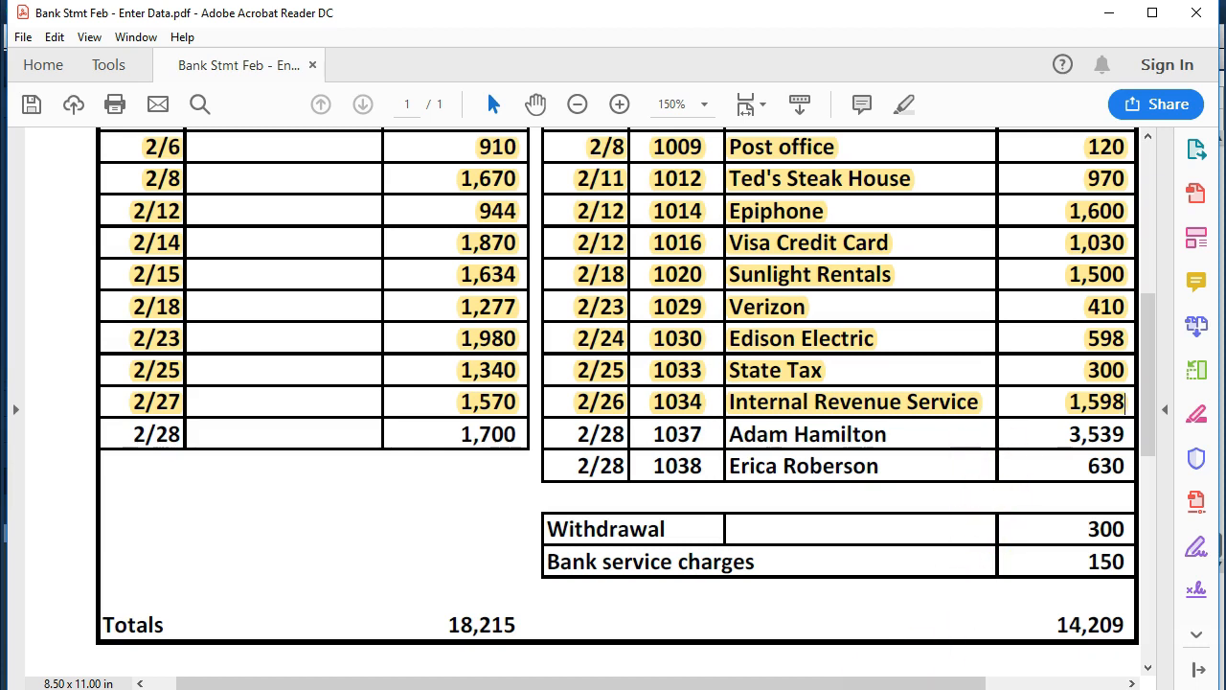
pyautogui.hotkey('alt', 'Tab')
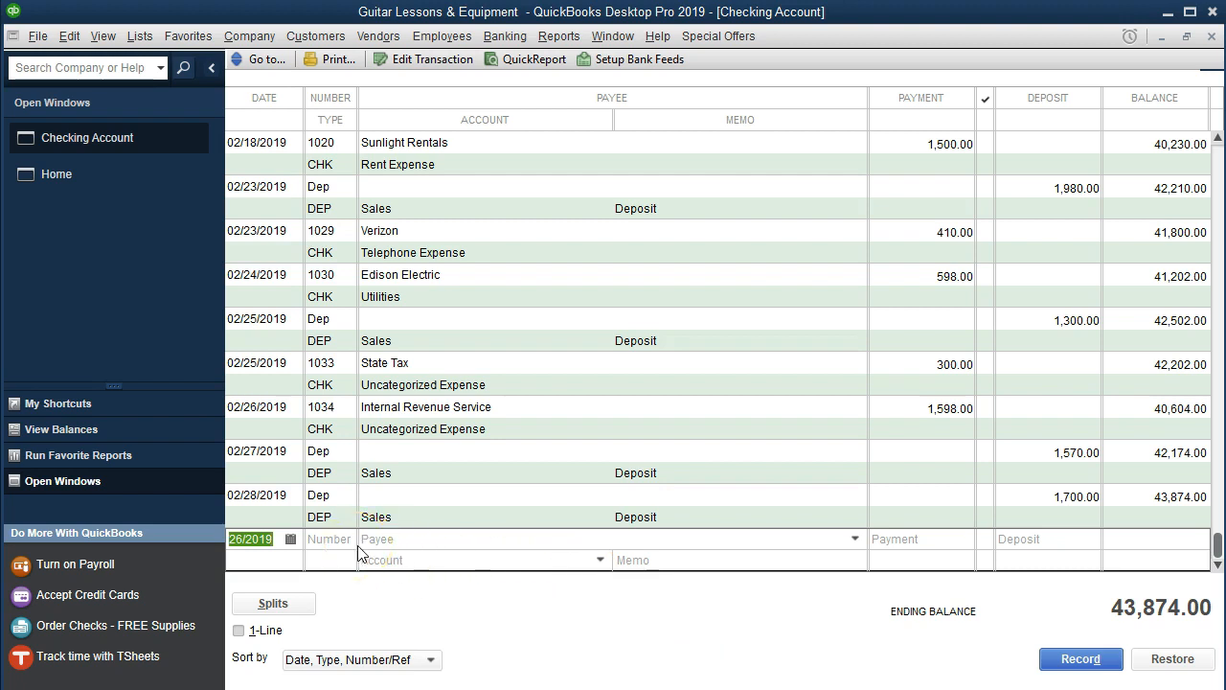
# Record check 1037 dated 02/28/2019 for 3,539.00 to the payee as Uncategorized Expense.
pyautogui.press('+')
pyautogui.press('+')
pyautogui.press('Tab')
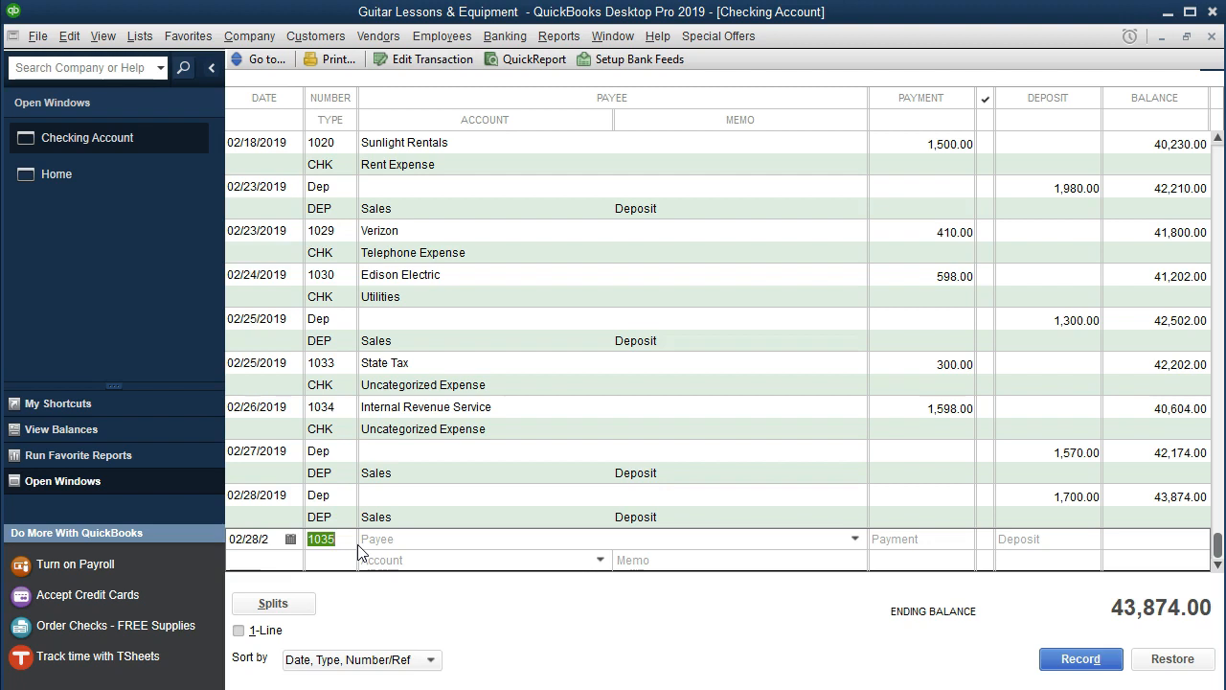
pyautogui.press('Tab')
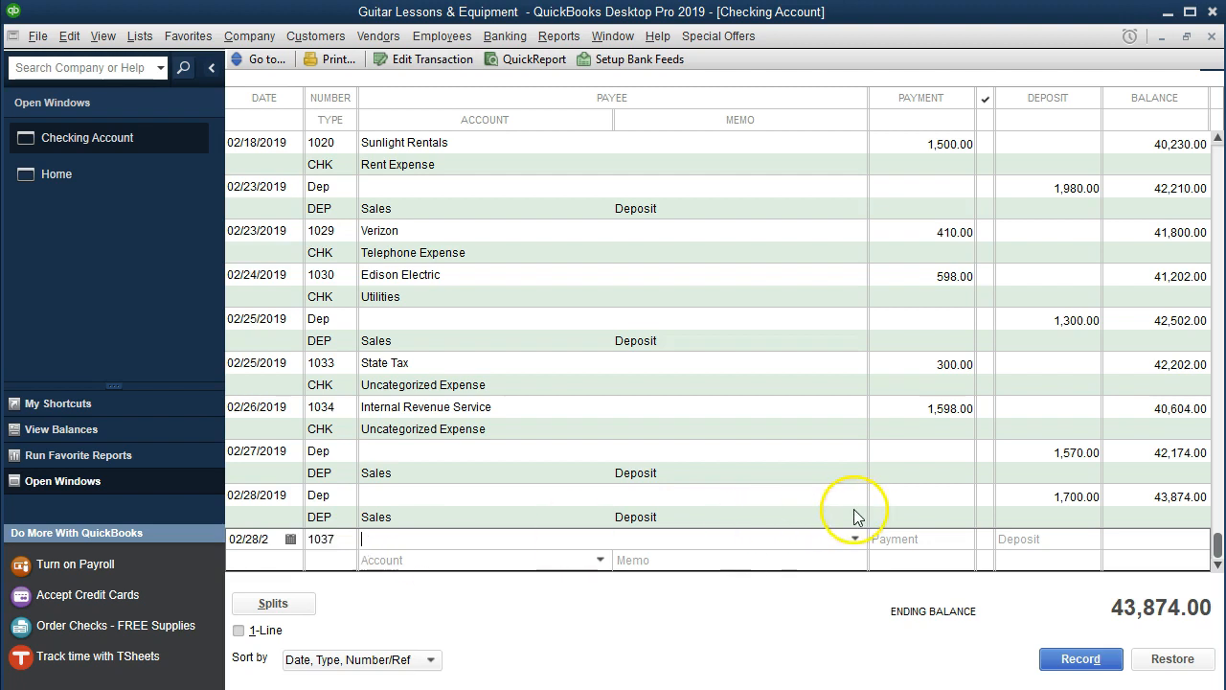
pyautogui.click(855, 539)
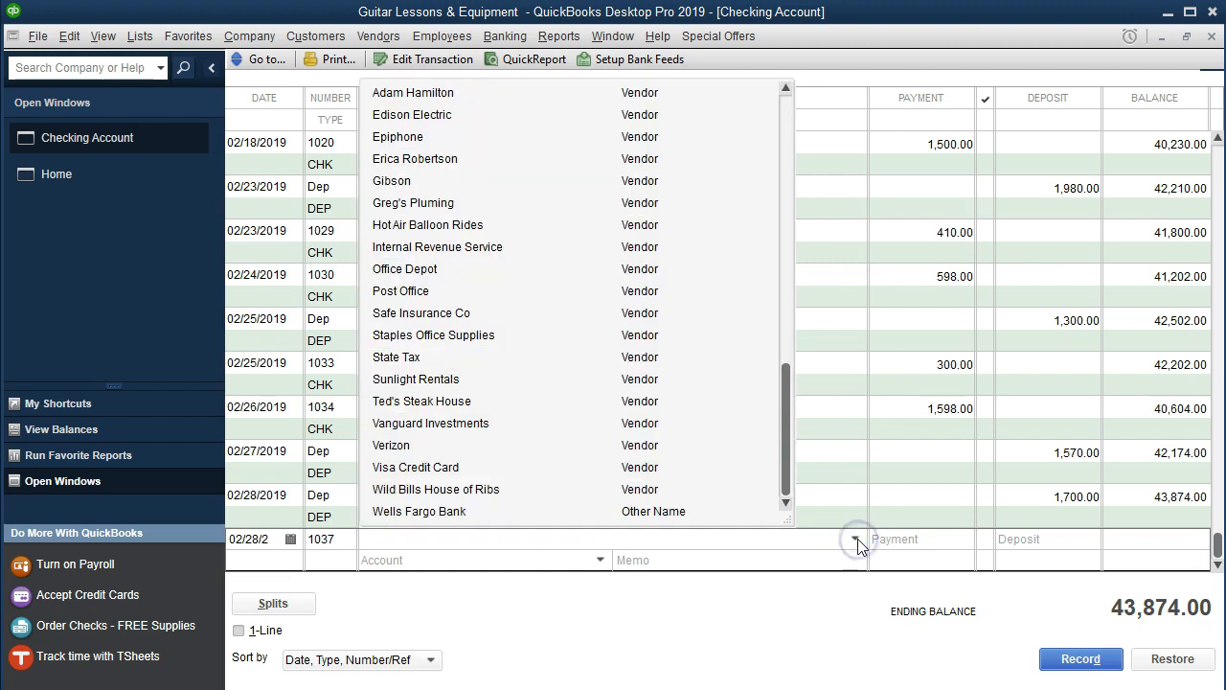
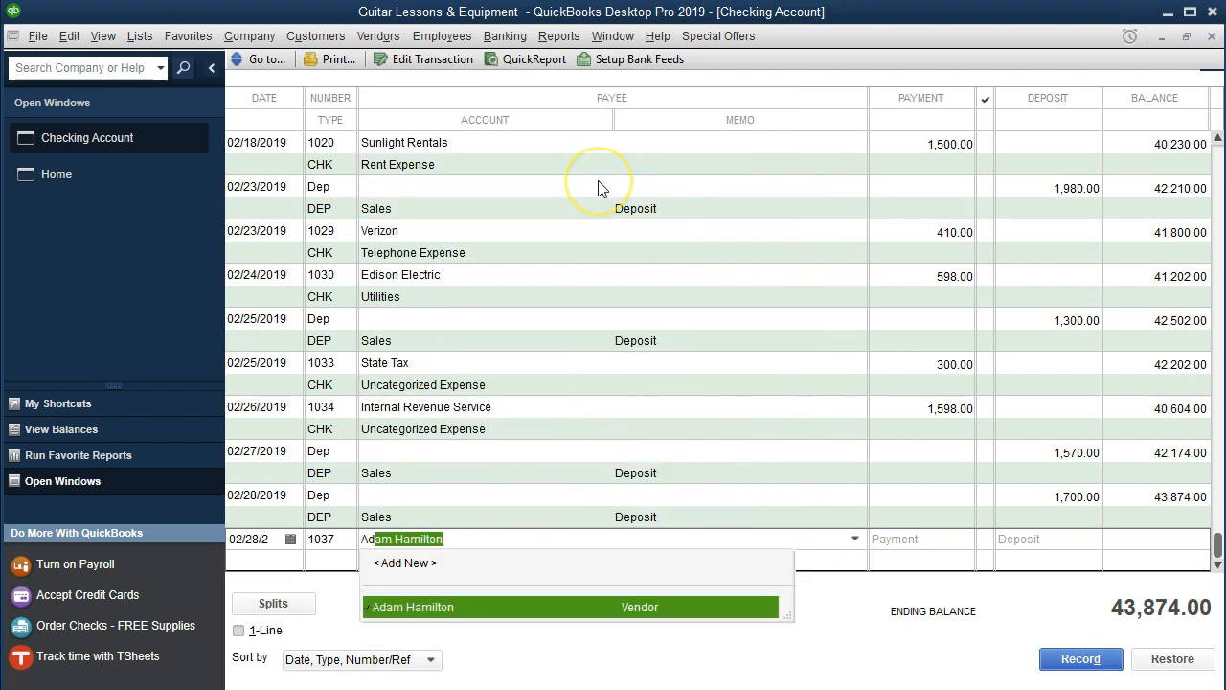
pyautogui.press('Tab')
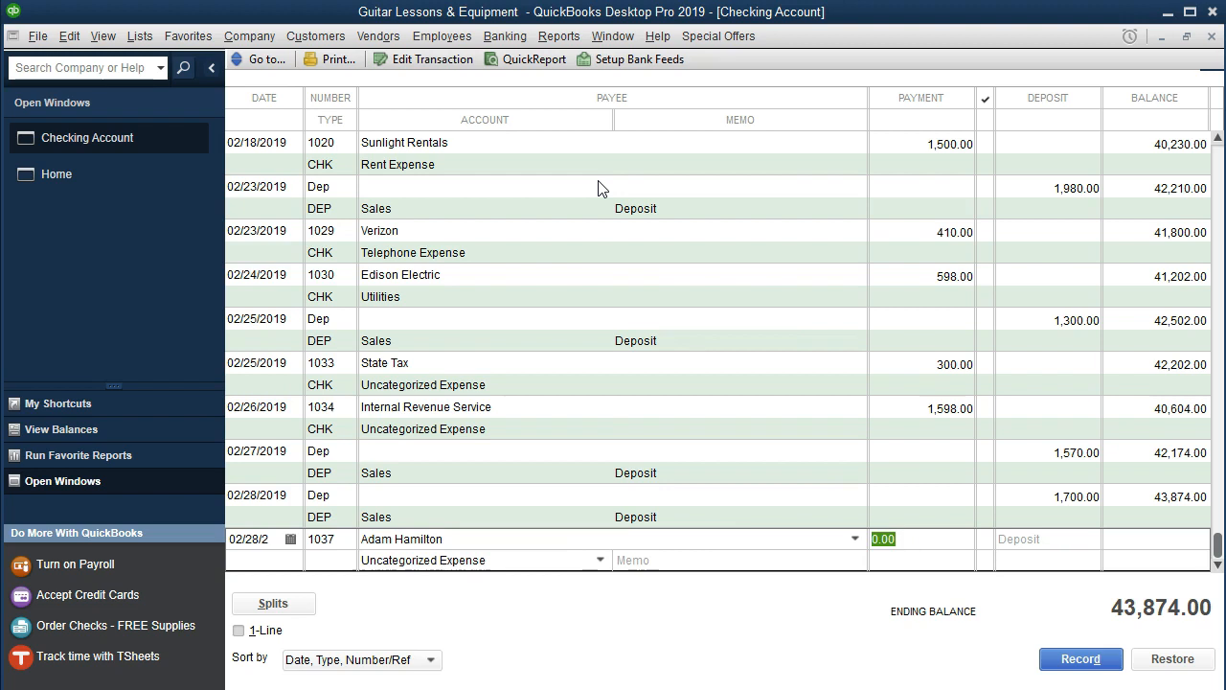
pyautogui.write('3539')
pyautogui.press('Tab')
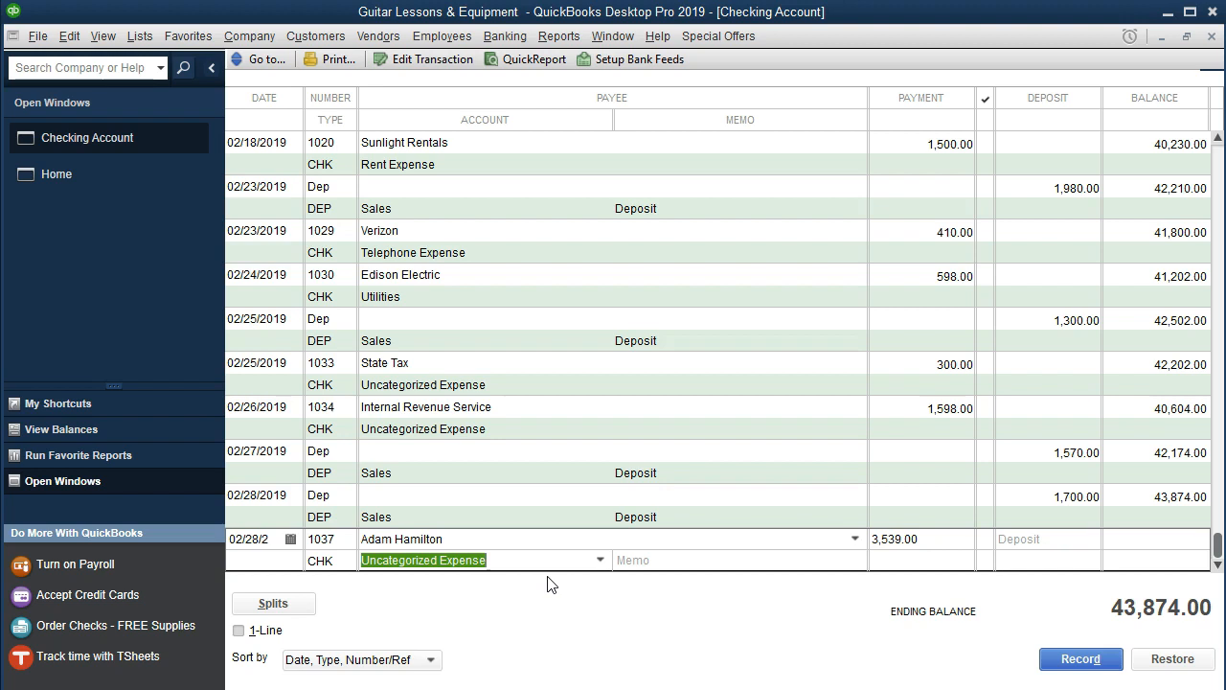
pyautogui.press('Return')
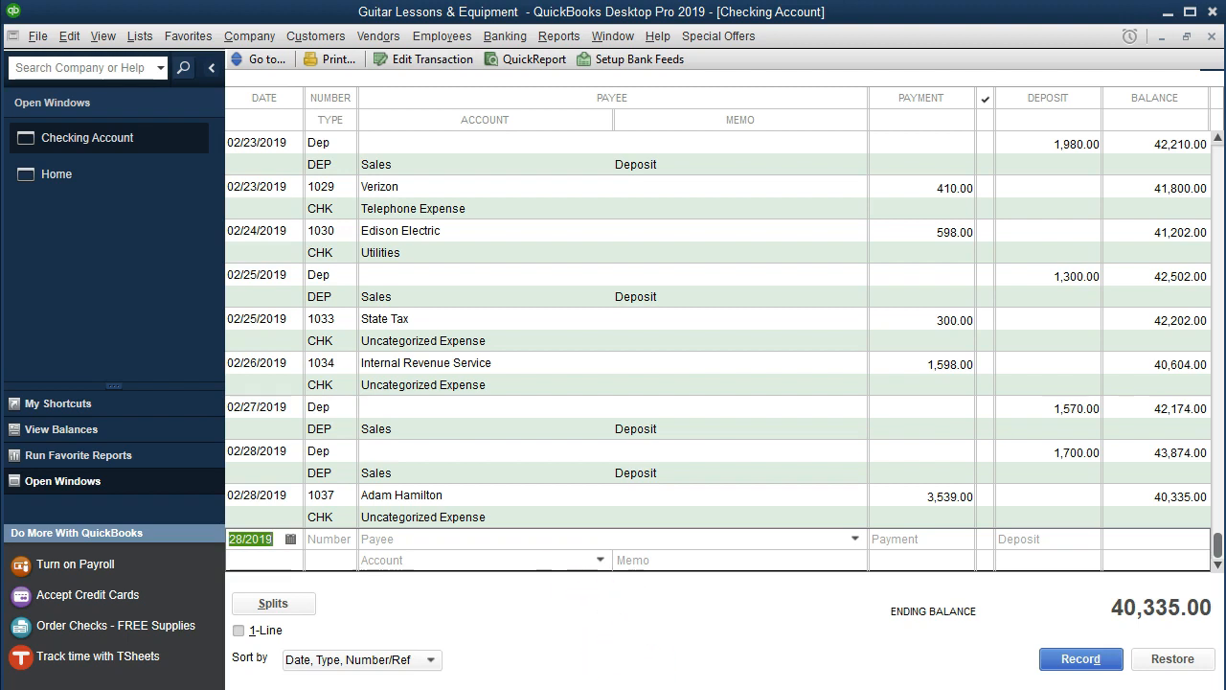
pyautogui.hotkey('alt', 'Tab')
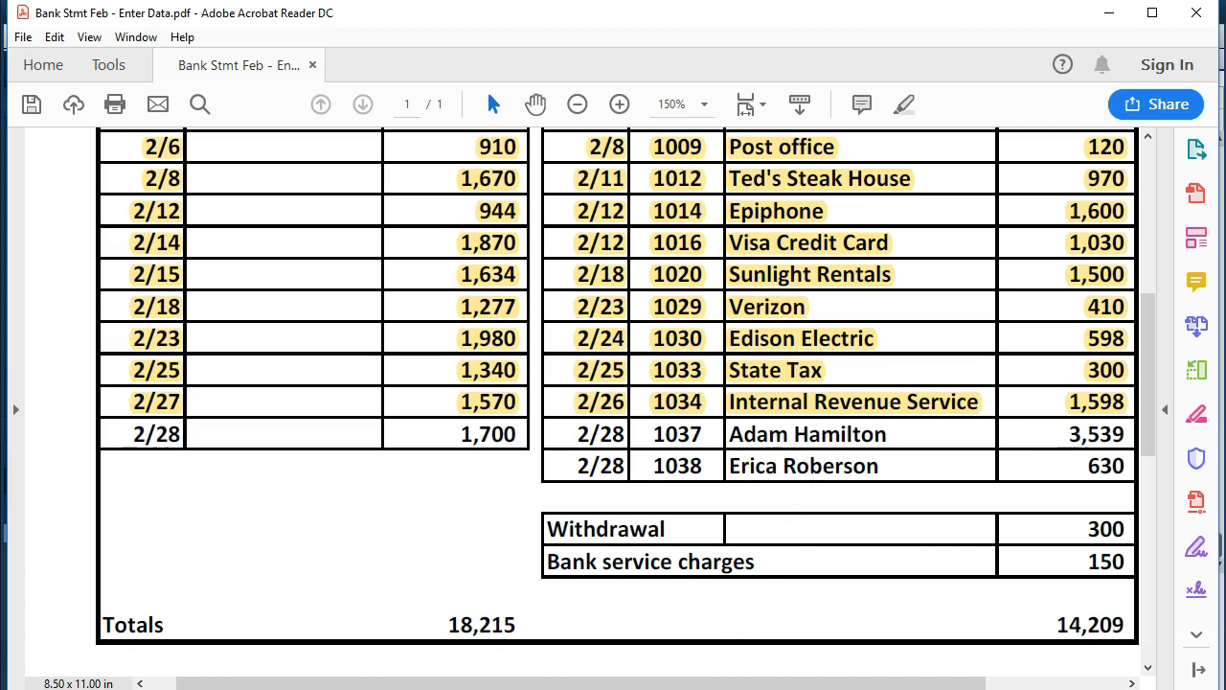
# Record check 1038 for 630.00 to the individual payee, leaving a 39,705.00 balance.
pyautogui.click(827, 687)
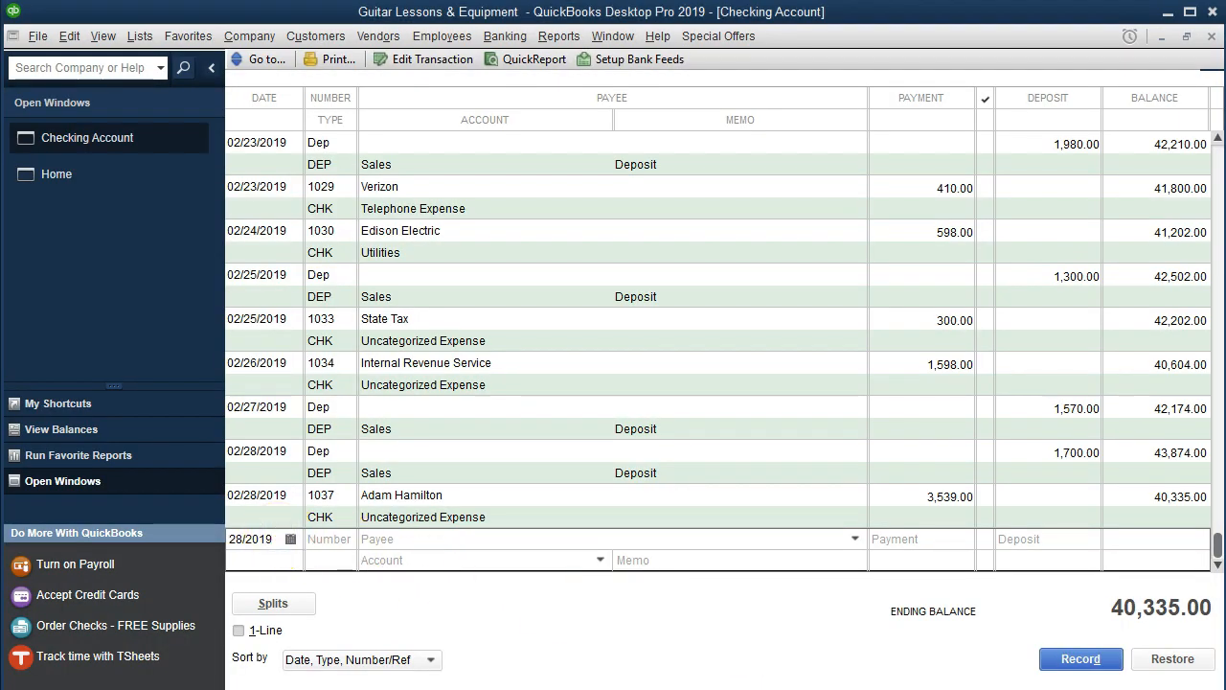
pyautogui.press('Tab')
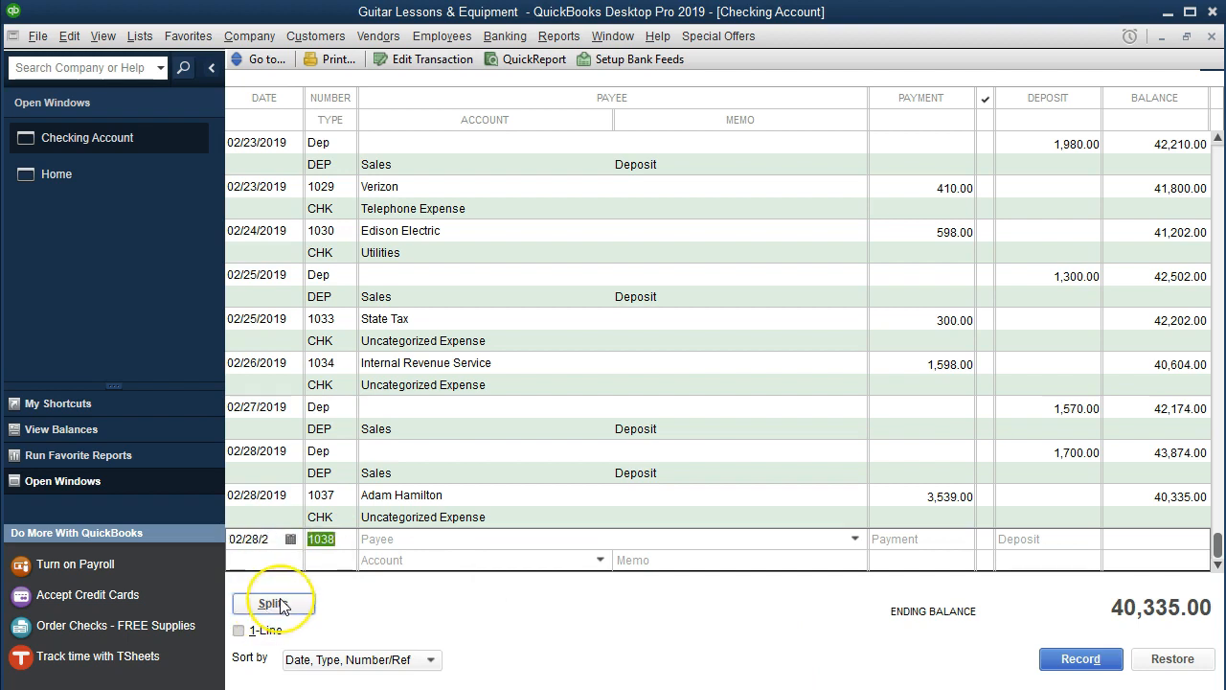
pyautogui.press('Tab')
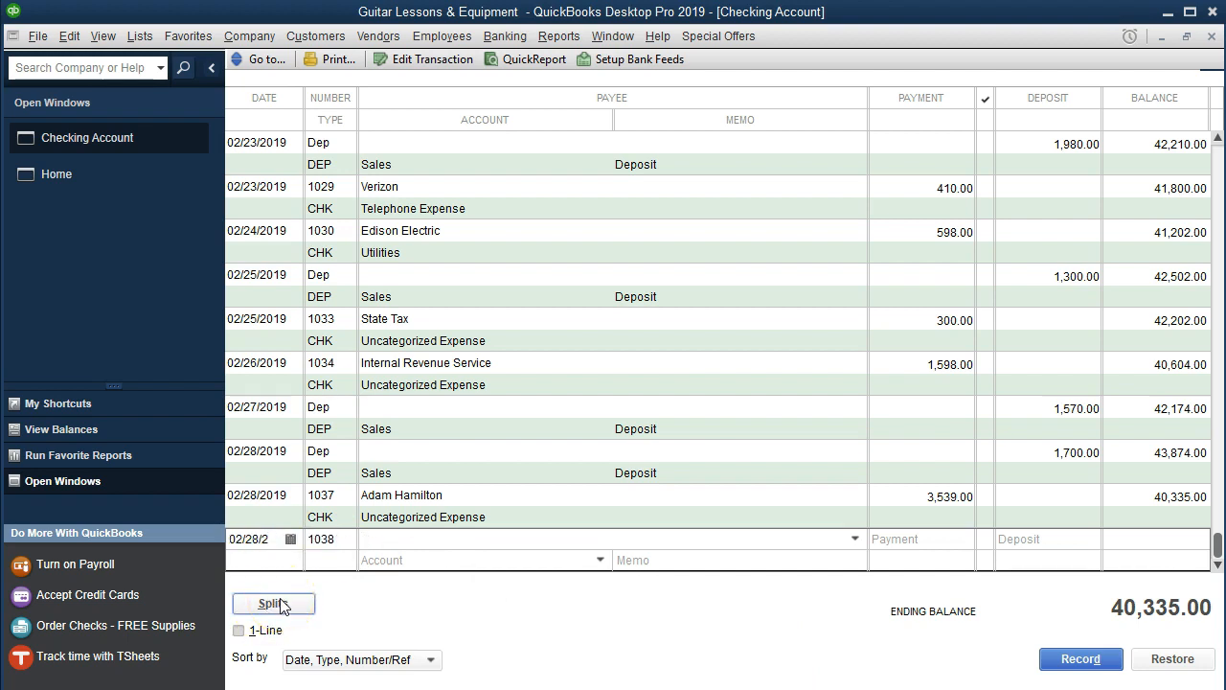
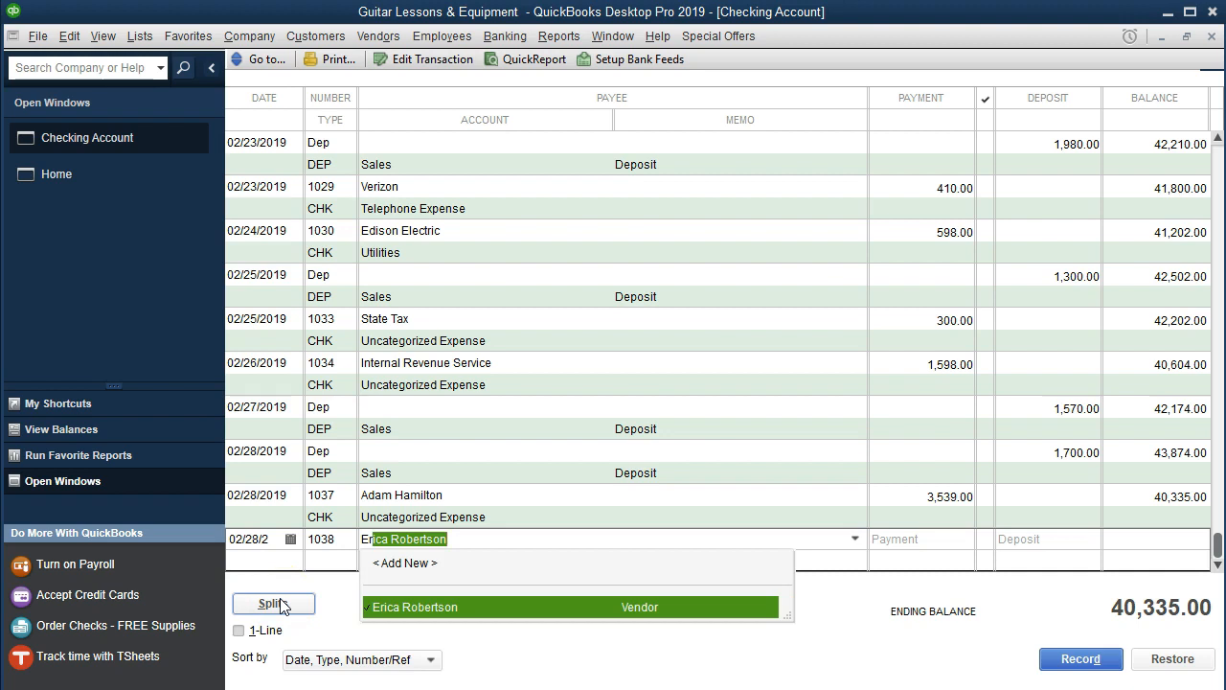
pyautogui.click(646, 611)
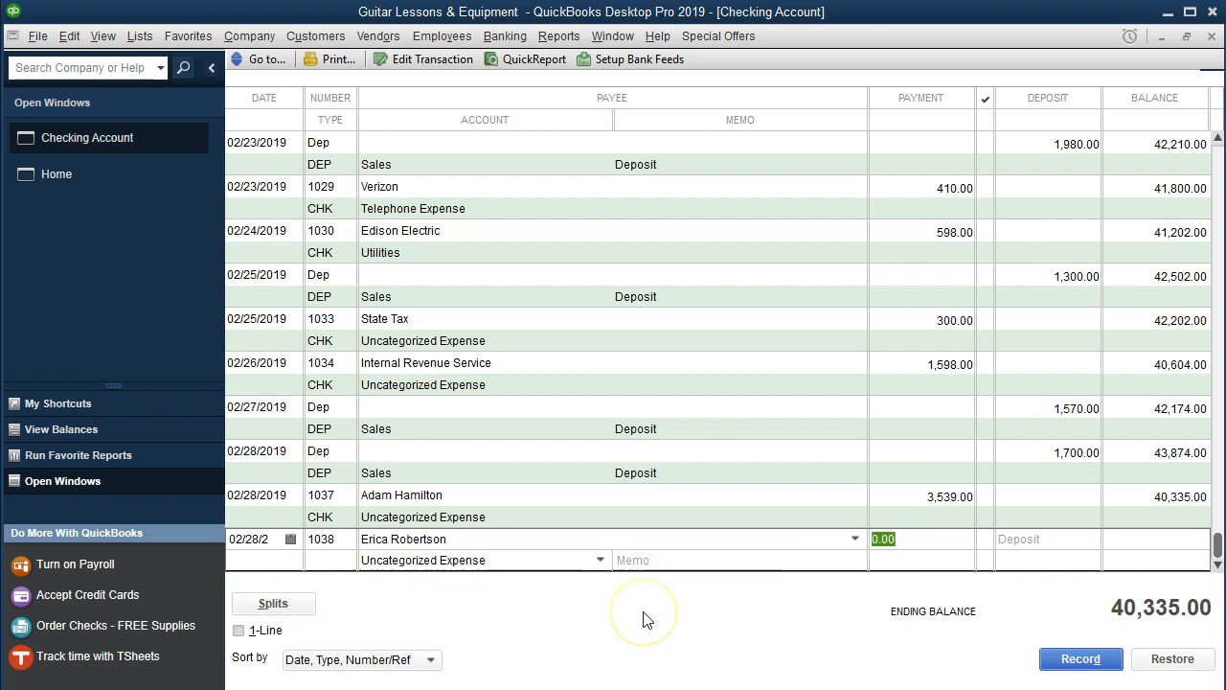
pyautogui.write('630')
pyautogui.press('Tab')
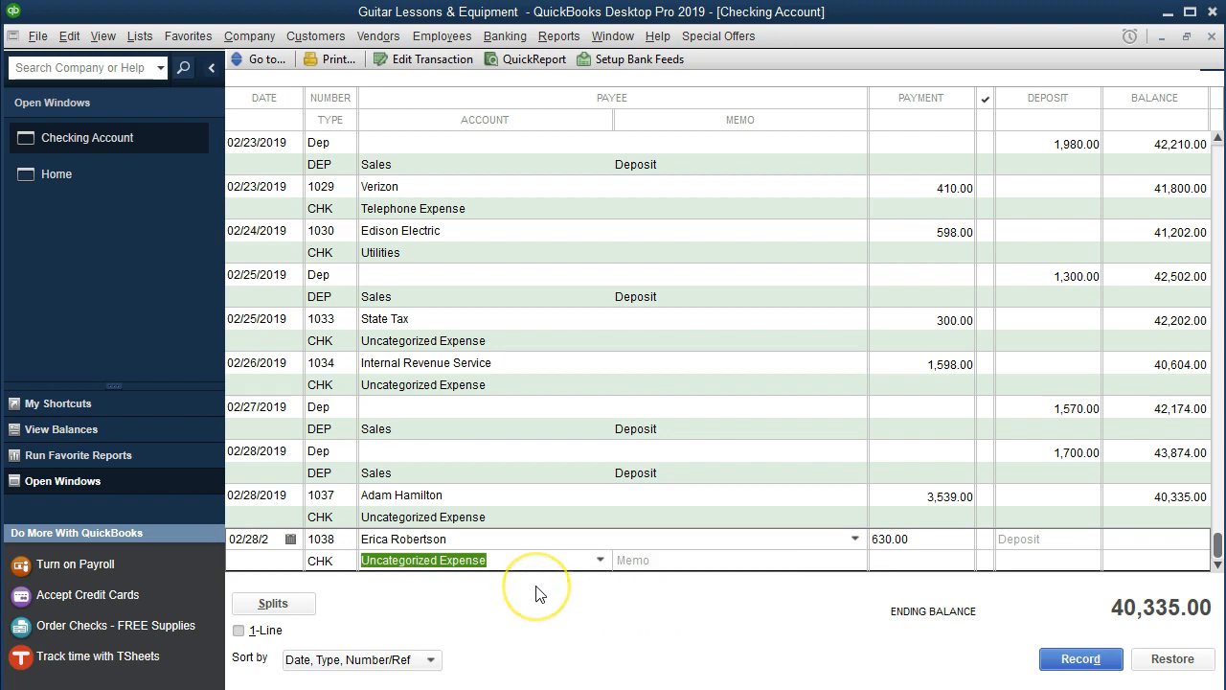
pyautogui.press('Return')
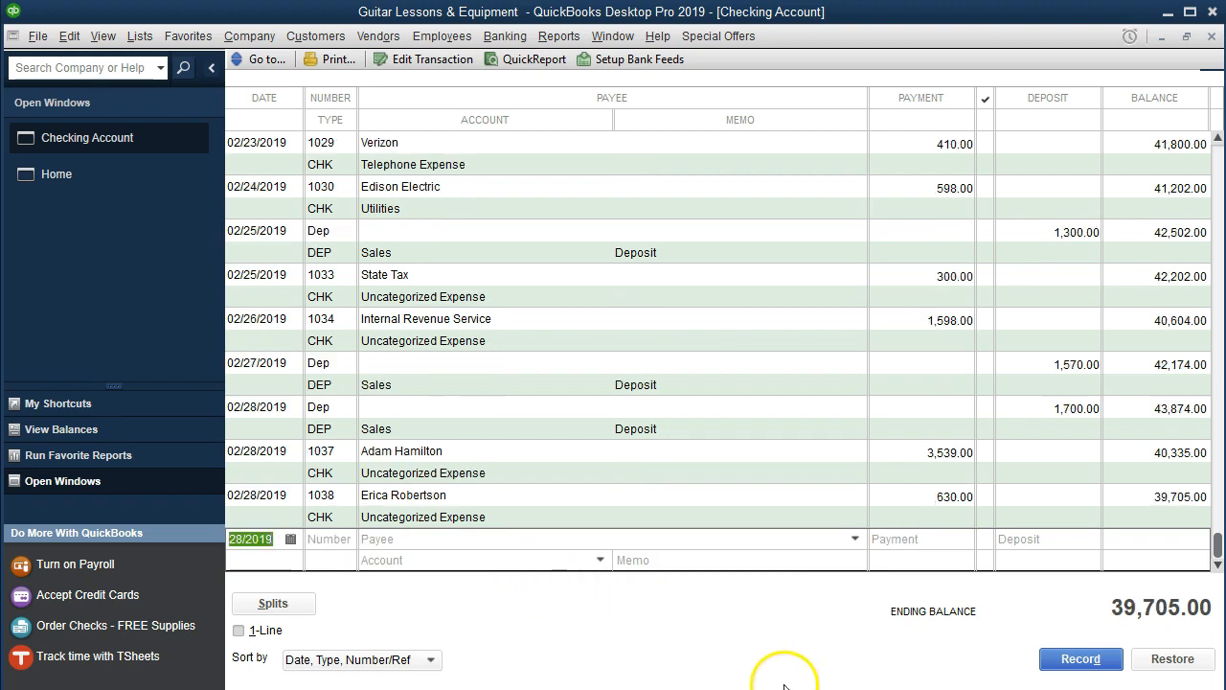
pyautogui.click(797, 689)
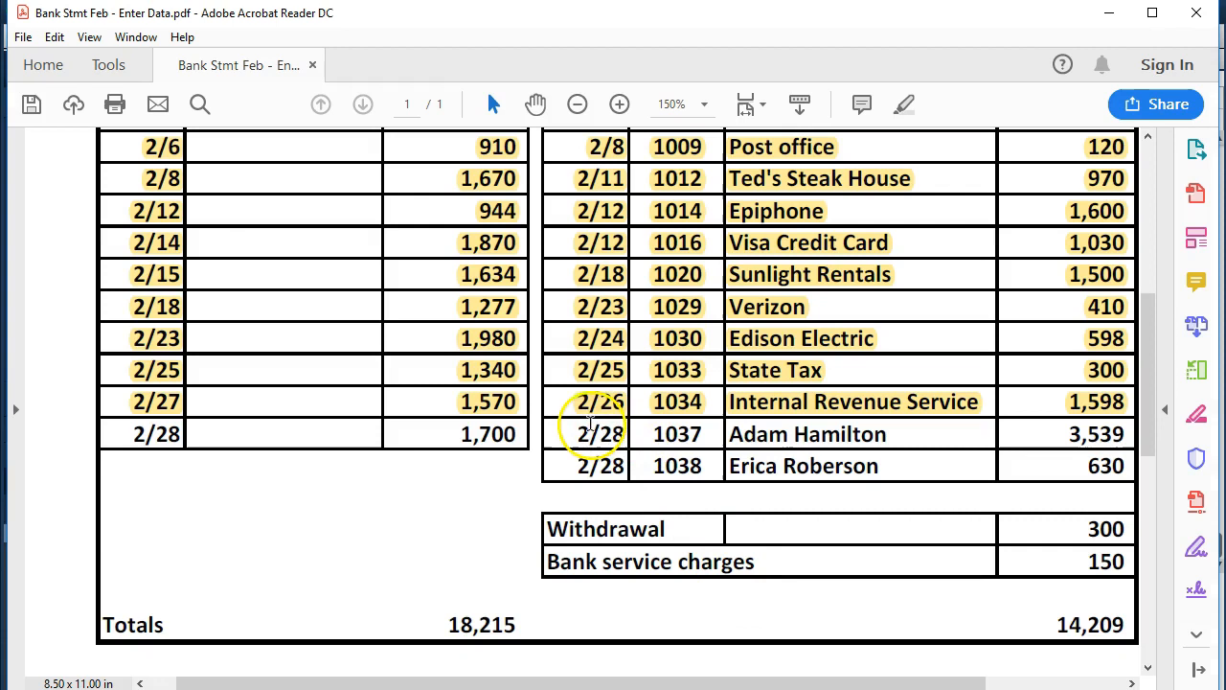
# Highlight both 2/28 statement rows, check 1037 (3,539) and check 1038 (630), in yellow.
pyautogui.moveTo(579, 434); pyautogui.dragTo(1150, 463)
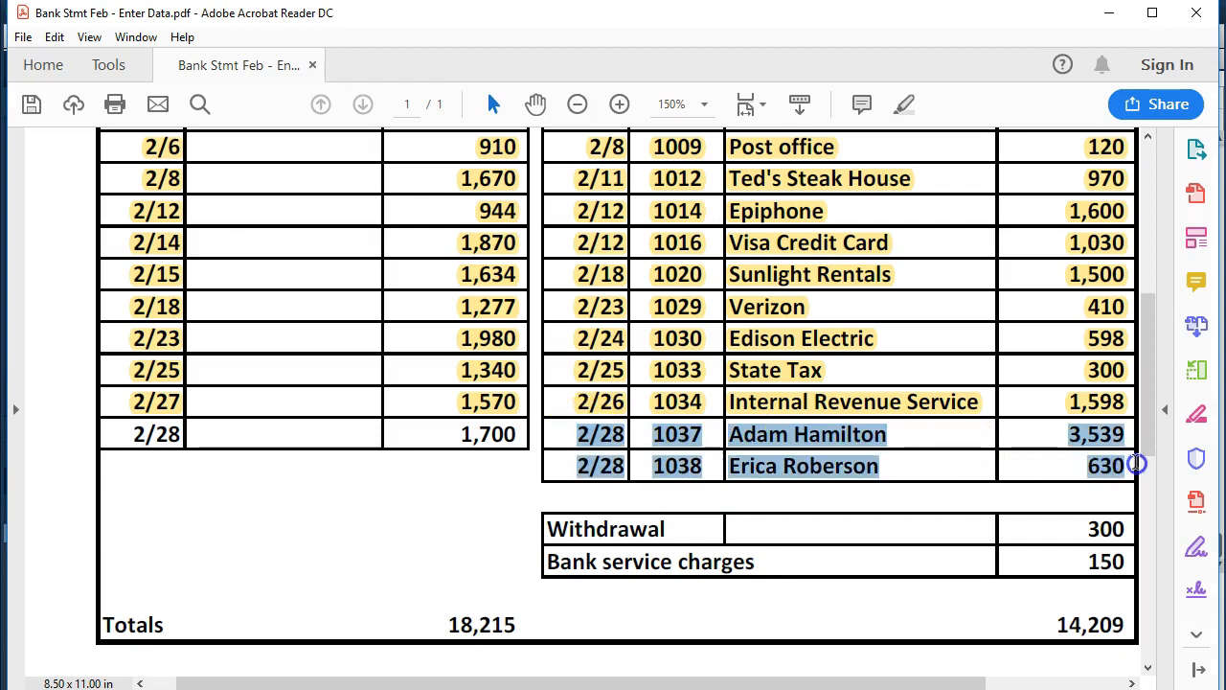
pyautogui.rightClick(1093, 439)
pyautogui.click(1059, 496)
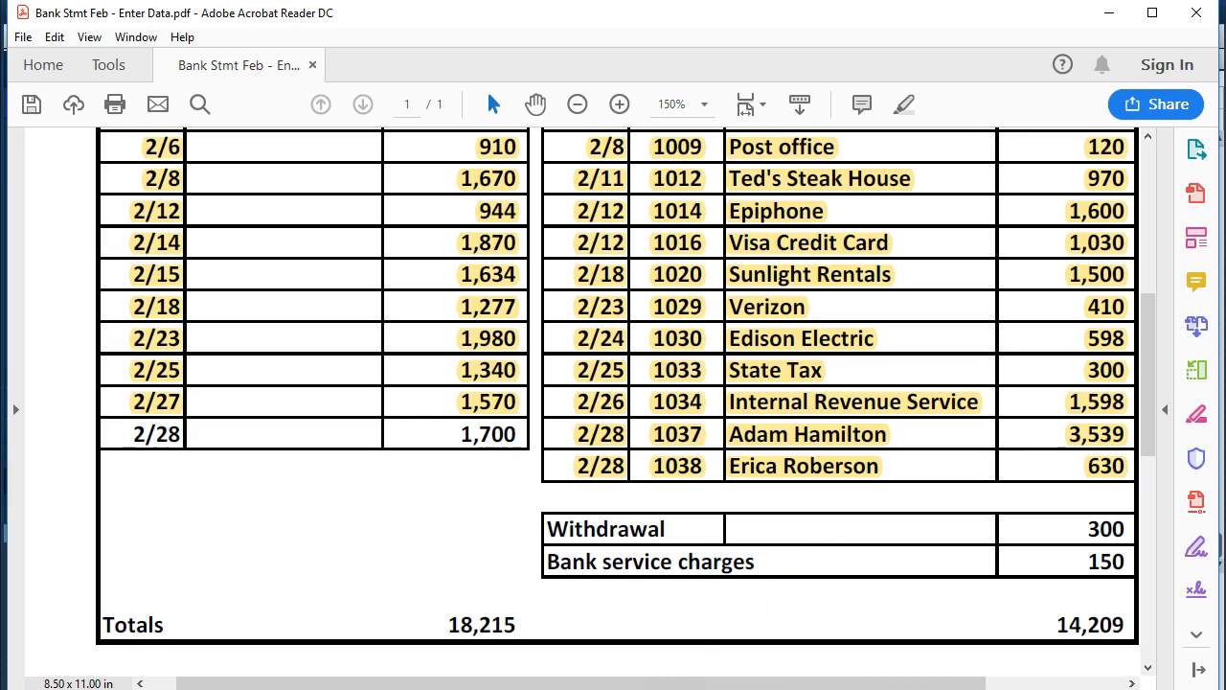
pyautogui.click(541, 689)
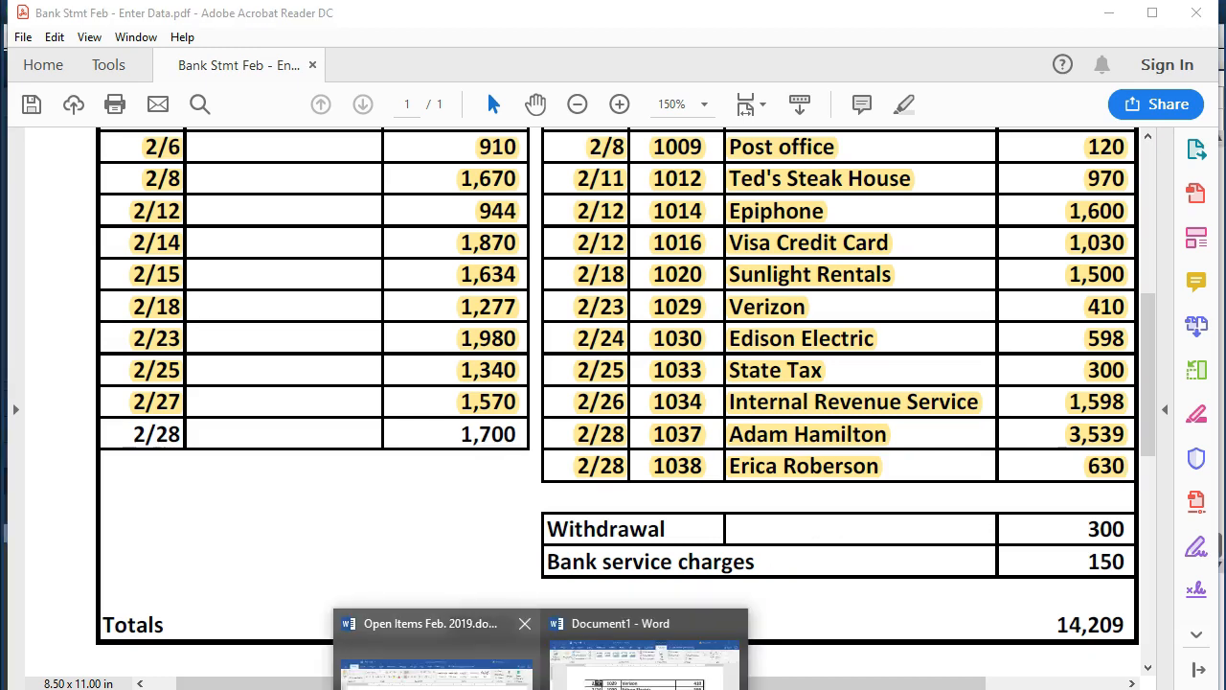
# Paste the question about whether the 300 withdrawal is business or personal into Open Items Feb. 2019.docx.
pyautogui.click(436, 651)
pyautogui.hotkey('ctrl', 'v')
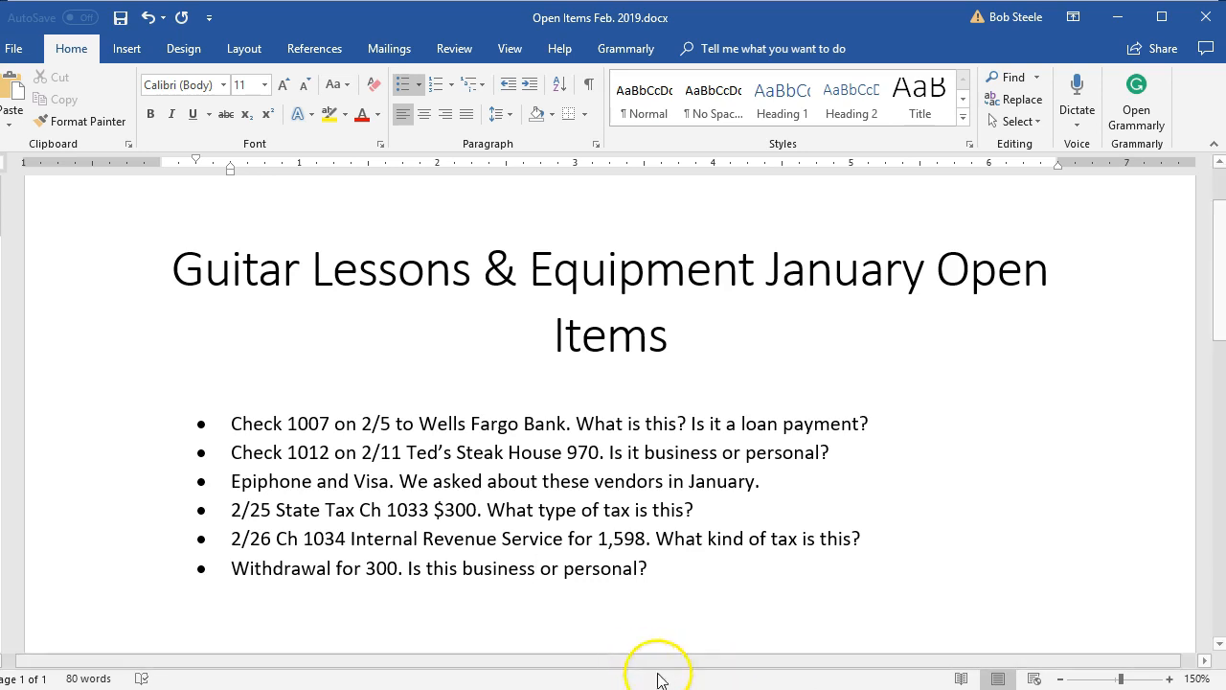
pyautogui.click(704, 689)
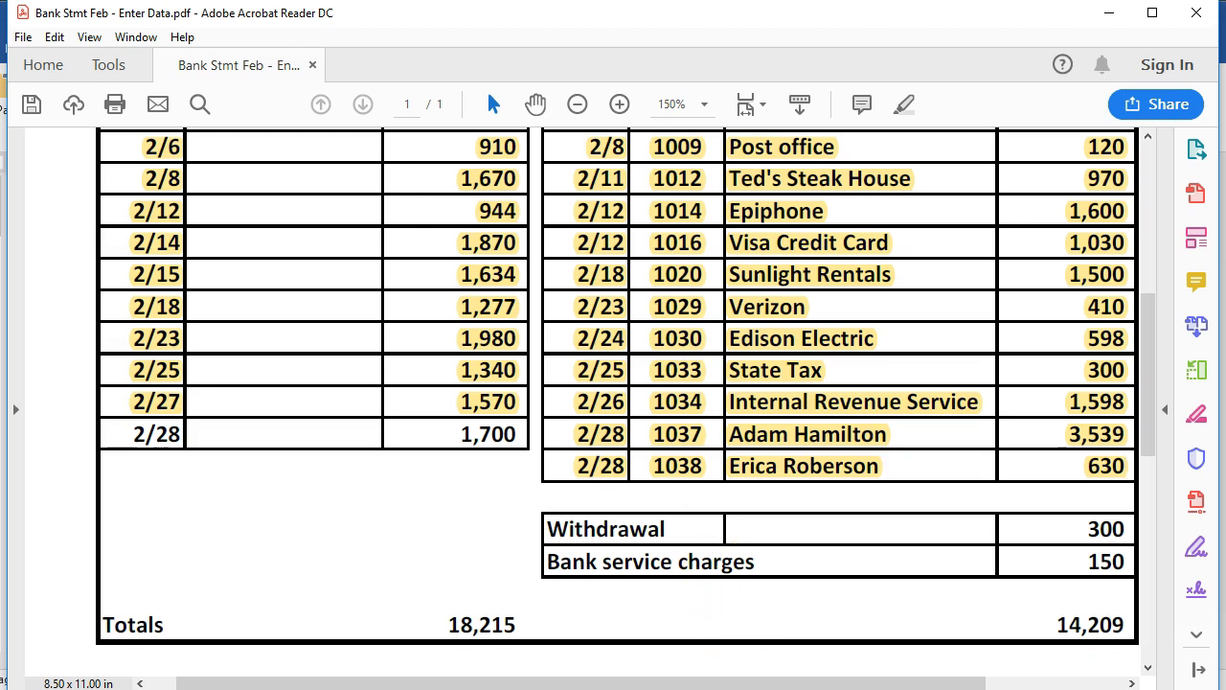
pyautogui.hotkey('alt', 'Tab')
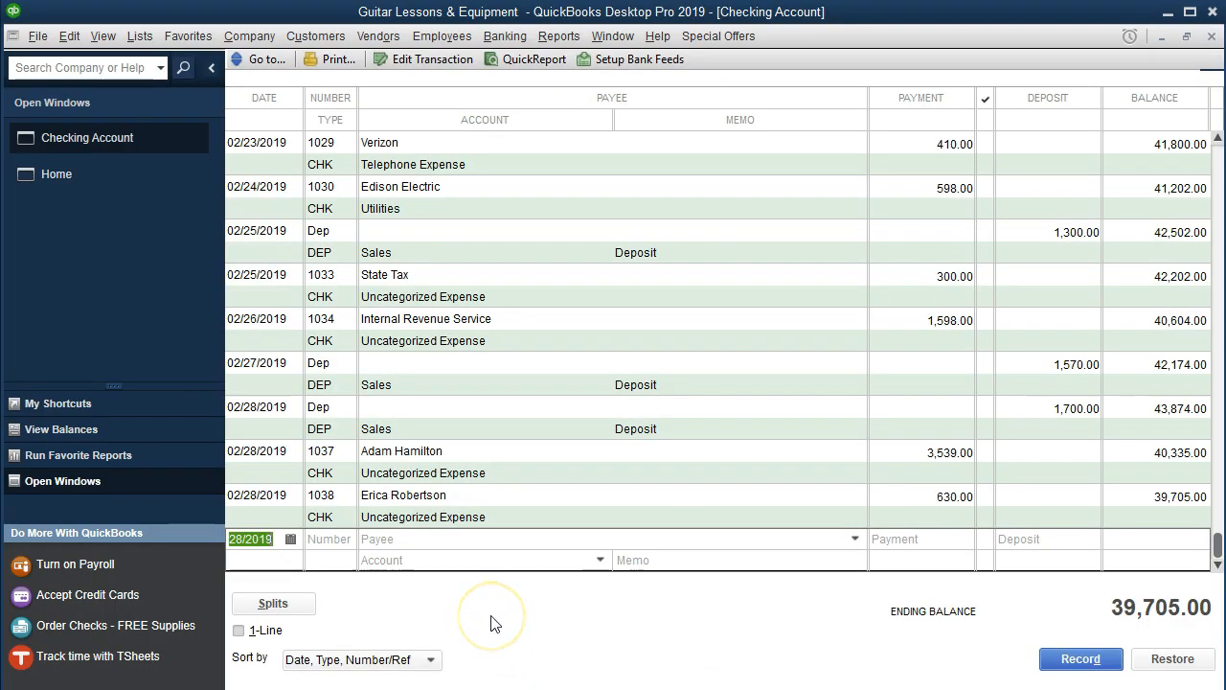
# Start a new register entry numbered Other with a 300.00 payment to Uncategorized Expense.
pyautogui.press('Tab')
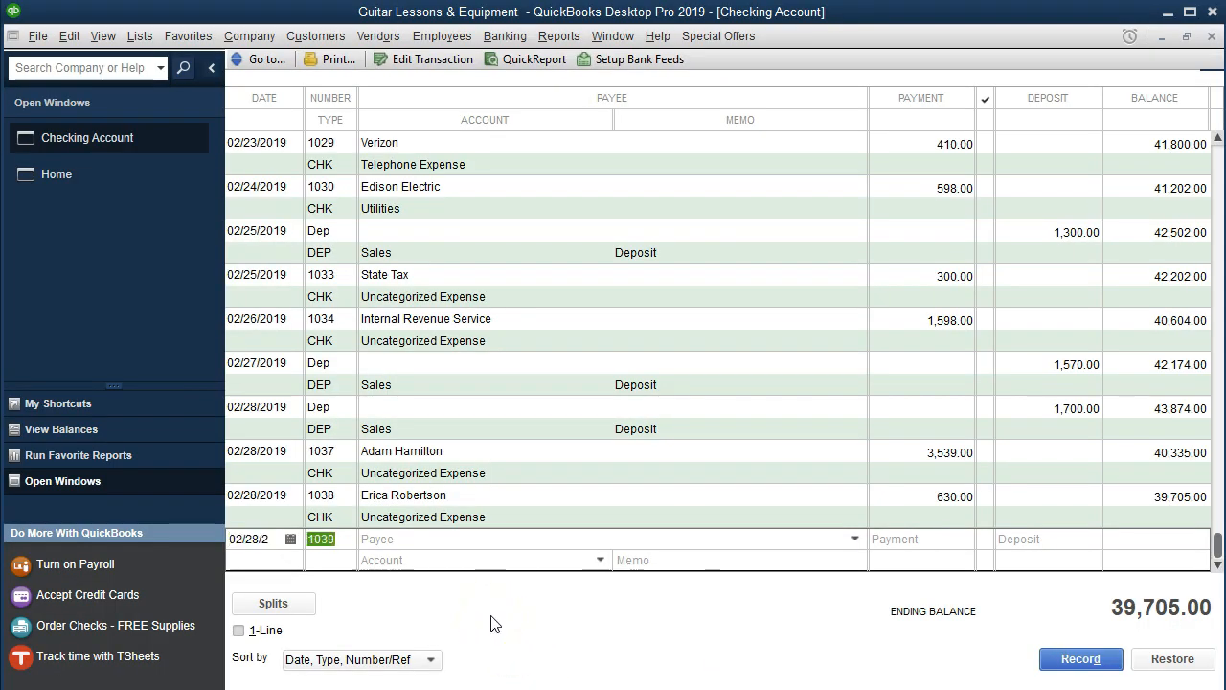
pyautogui.write('Other')
pyautogui.press('Tab')
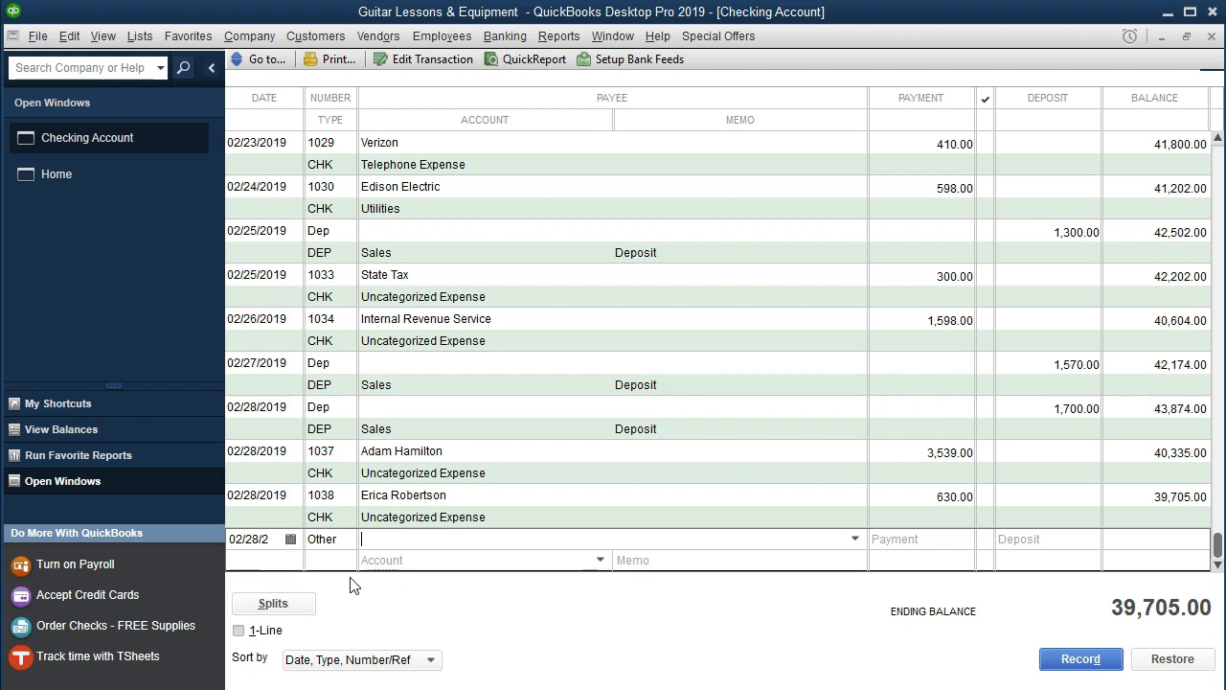
pyautogui.press('Tab')
pyautogui.write('300')
pyautogui.press('Tab')
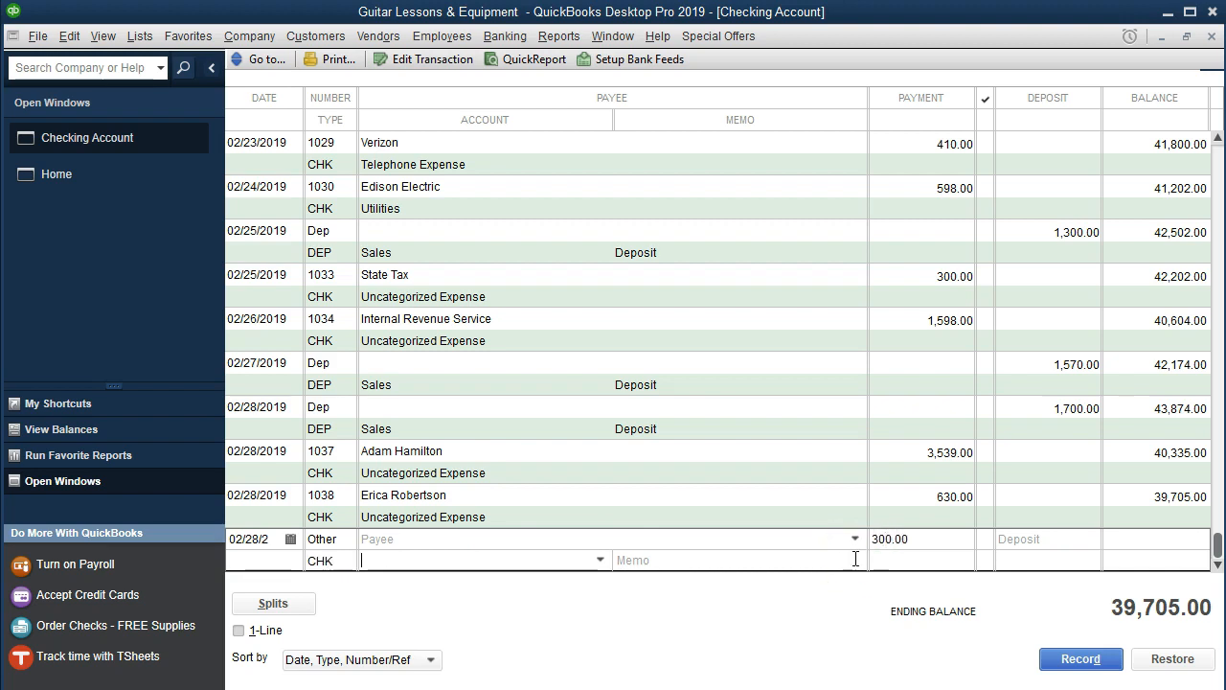
pyautogui.write('o')
pyautogui.press('BackSpace')
pyautogui.write('u')
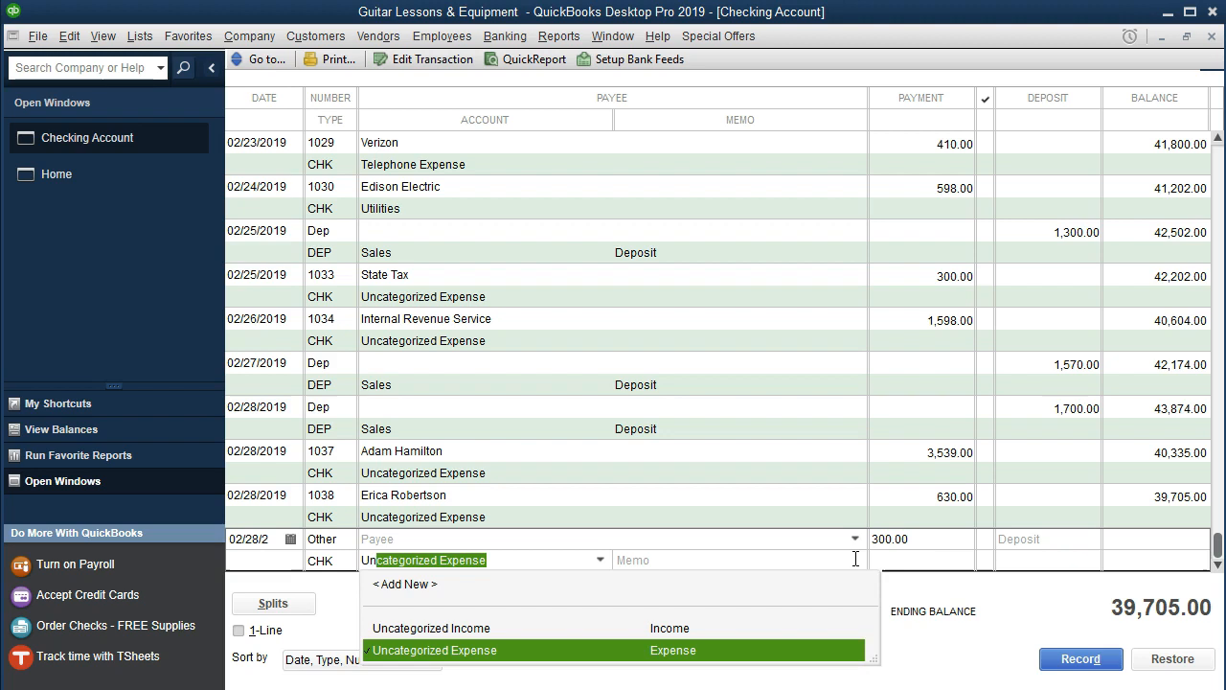
pyautogui.press('Tab')
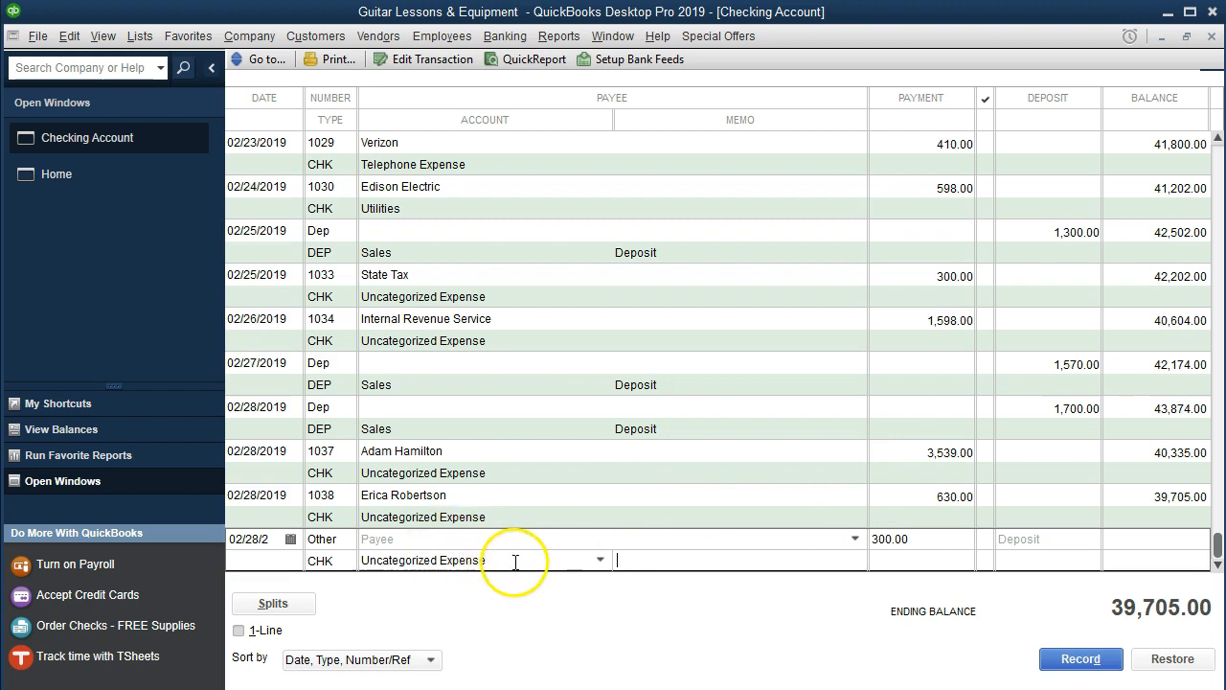
# Quick Add 'Withdrawal' as the payee, enter memo 'Withdrawal', and record the transaction.
pyautogui.click(476, 540)
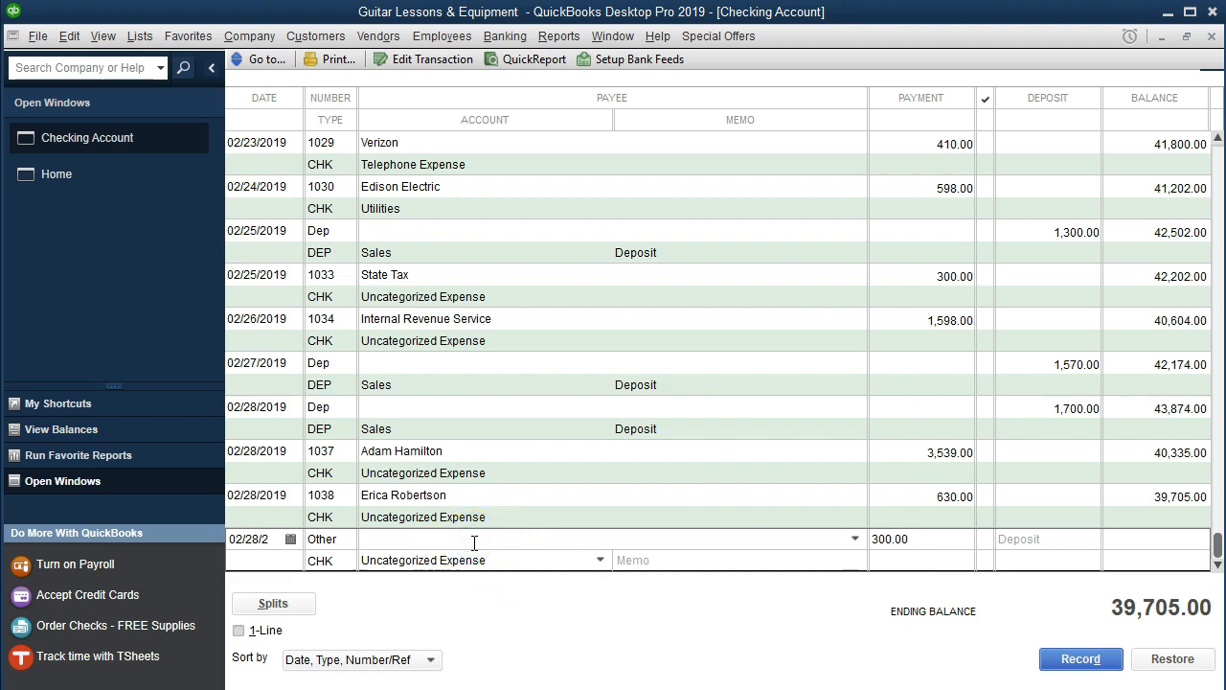
pyautogui.write('With')
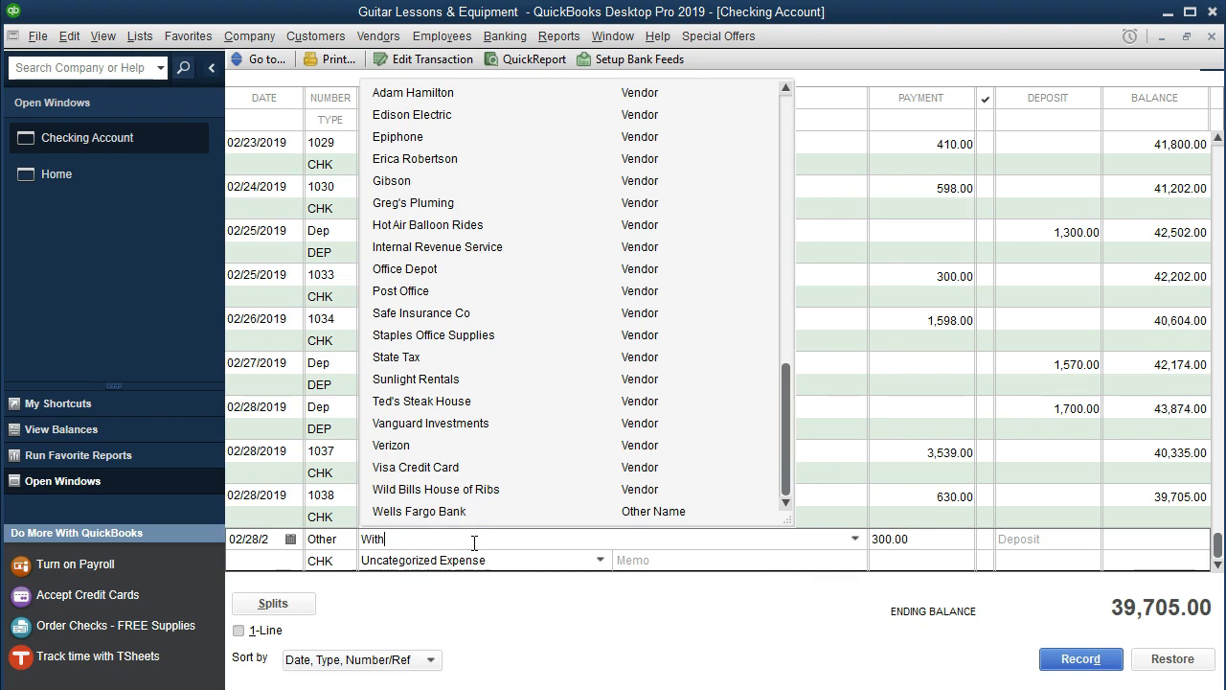
pyautogui.write('drawal')
pyautogui.press('Tab')
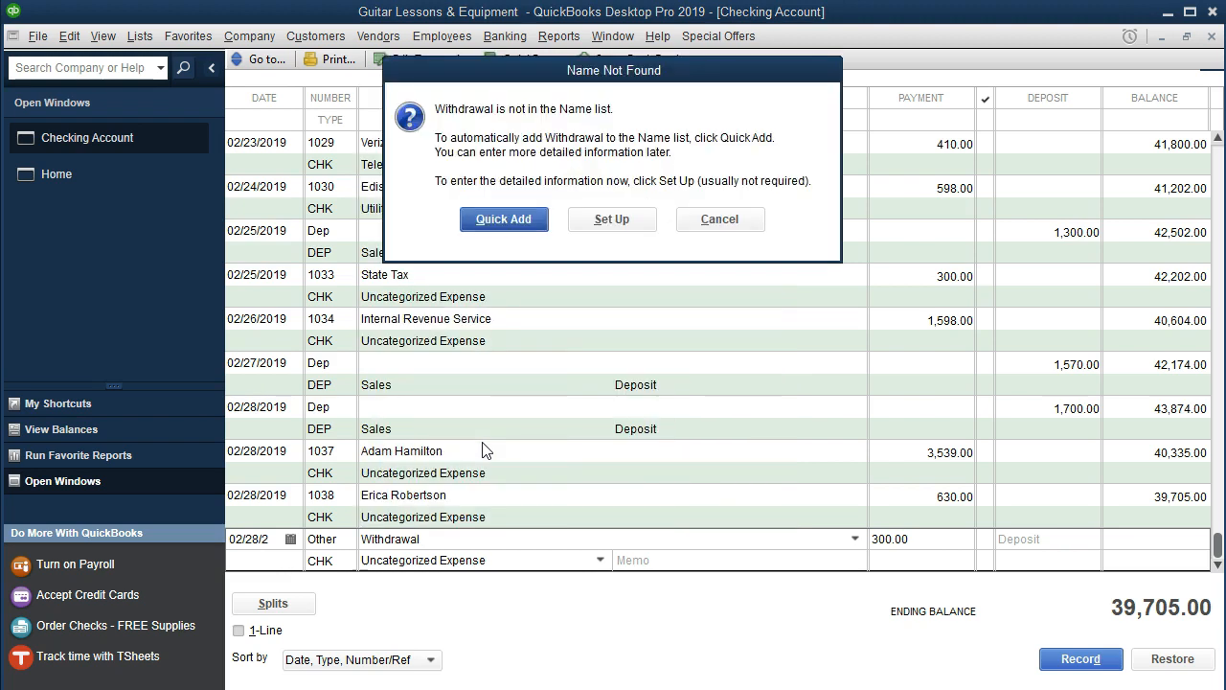
pyautogui.click(509, 219)
pyautogui.click(594, 352)
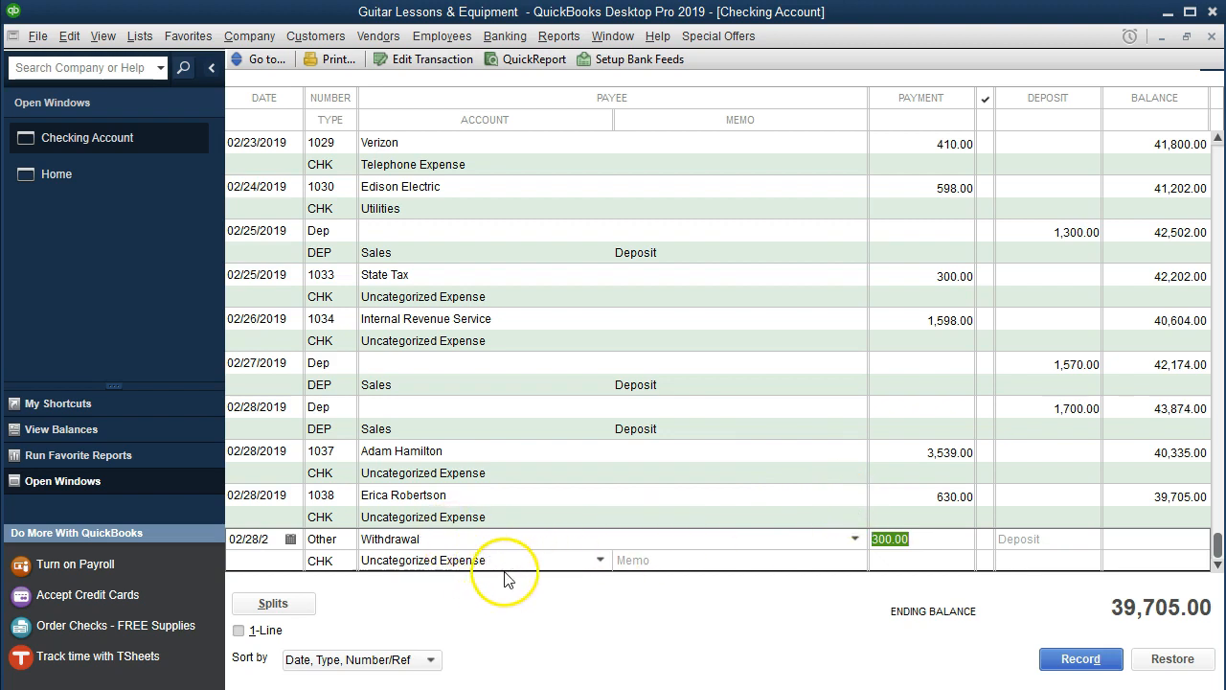
pyautogui.click(669, 561)
pyautogui.write('Withdrawal')
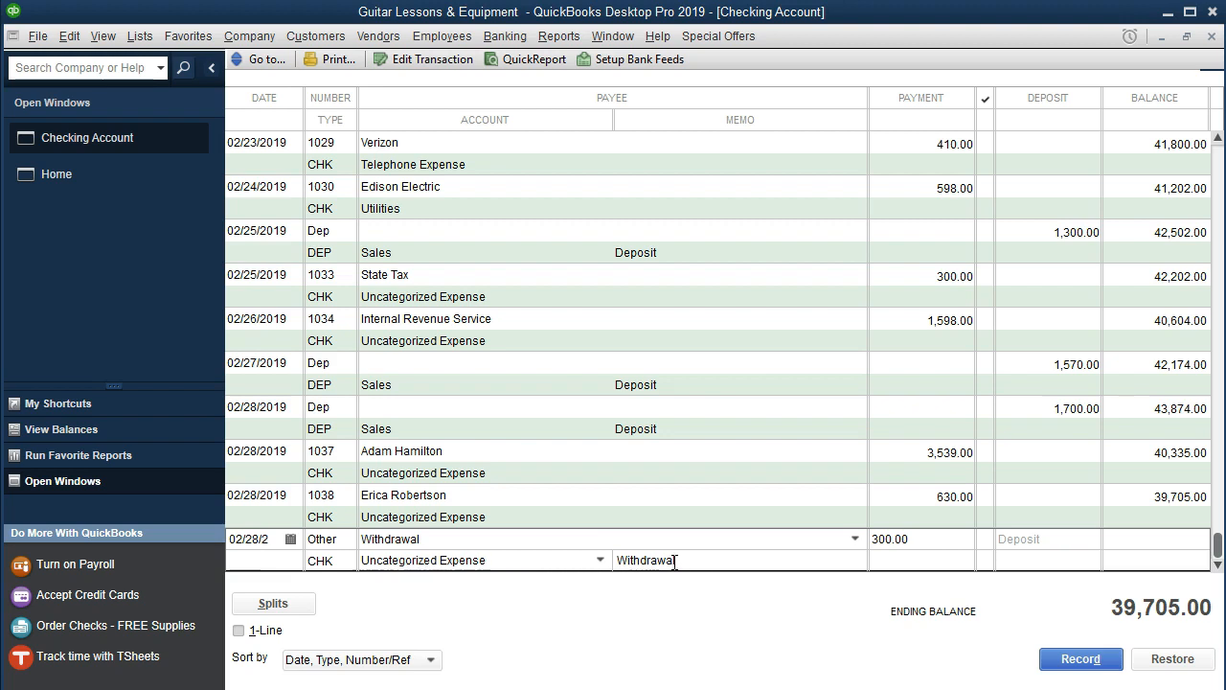
pyautogui.press('Return')
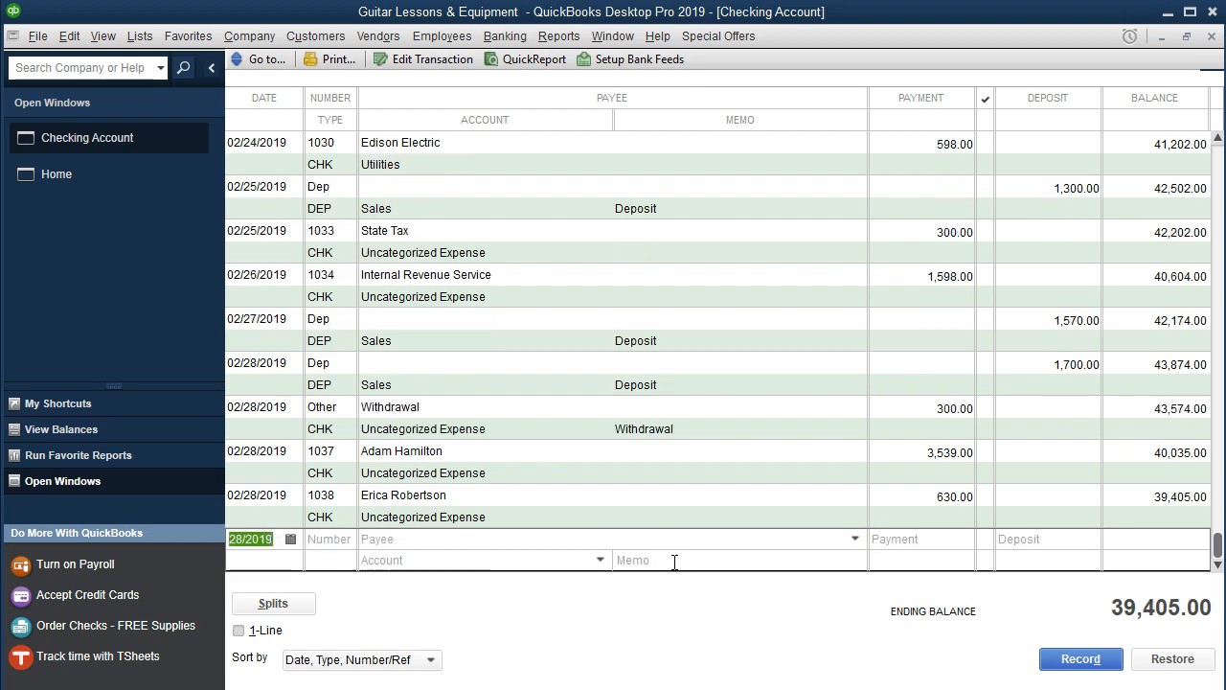
# Highlight the statement's Withdrawal line with its 300 amount in yellow.
pyautogui.click(714, 688)
pyautogui.moveTo(544, 521); pyautogui.dragTo(1119, 533)
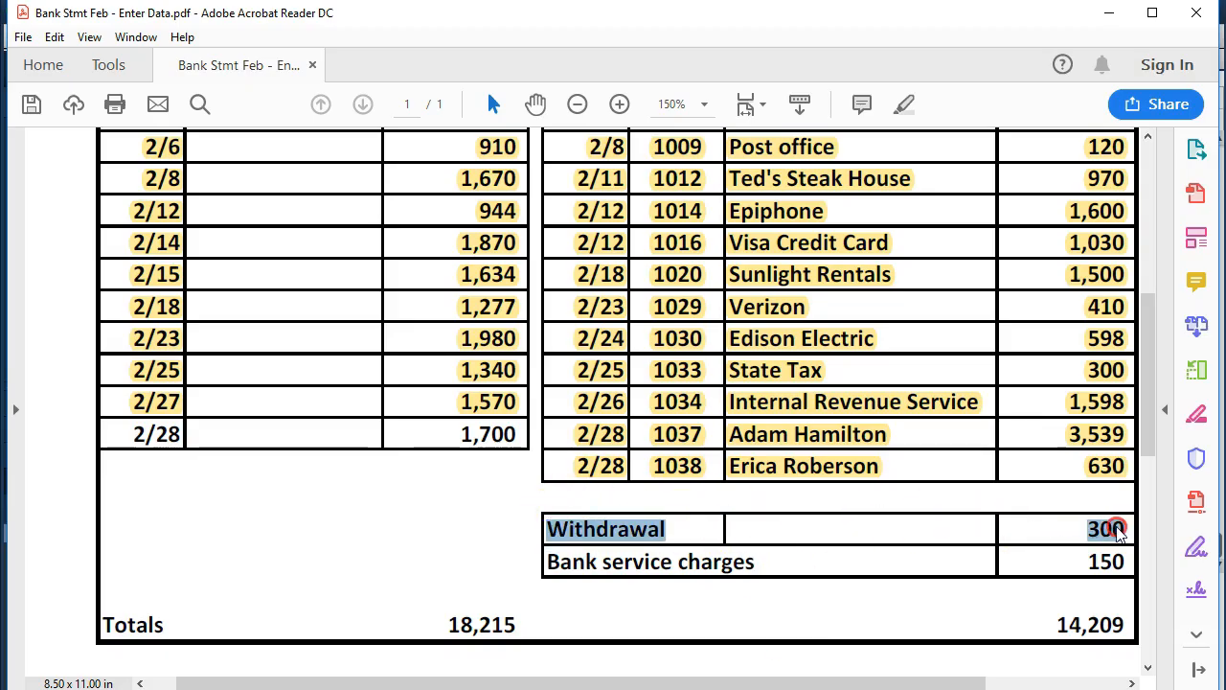
pyautogui.rightClick(1119, 533)
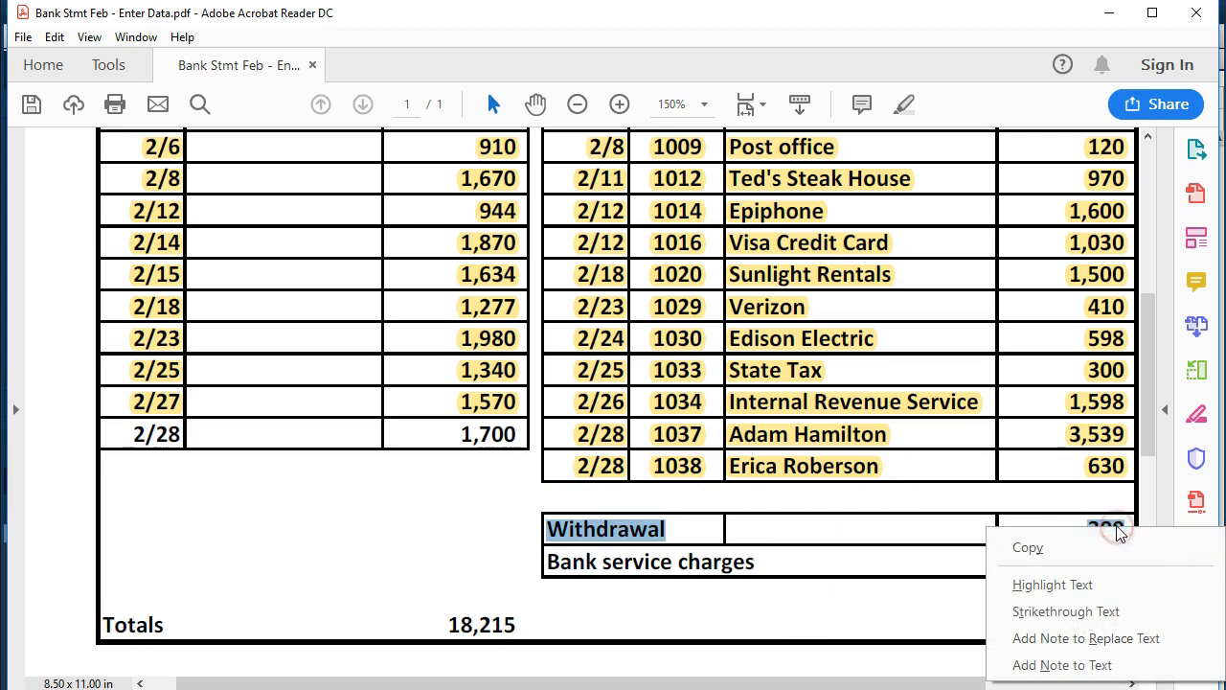
pyautogui.click(1052, 585)
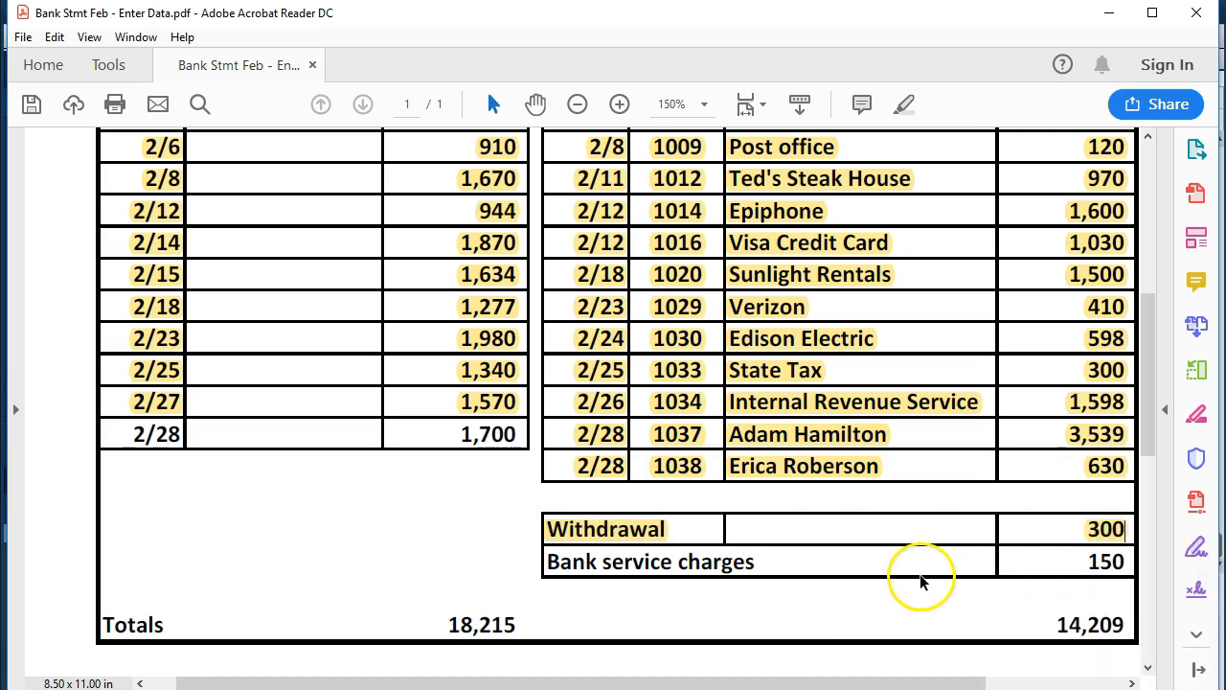
pyautogui.hotkey('alt', 'Tab')
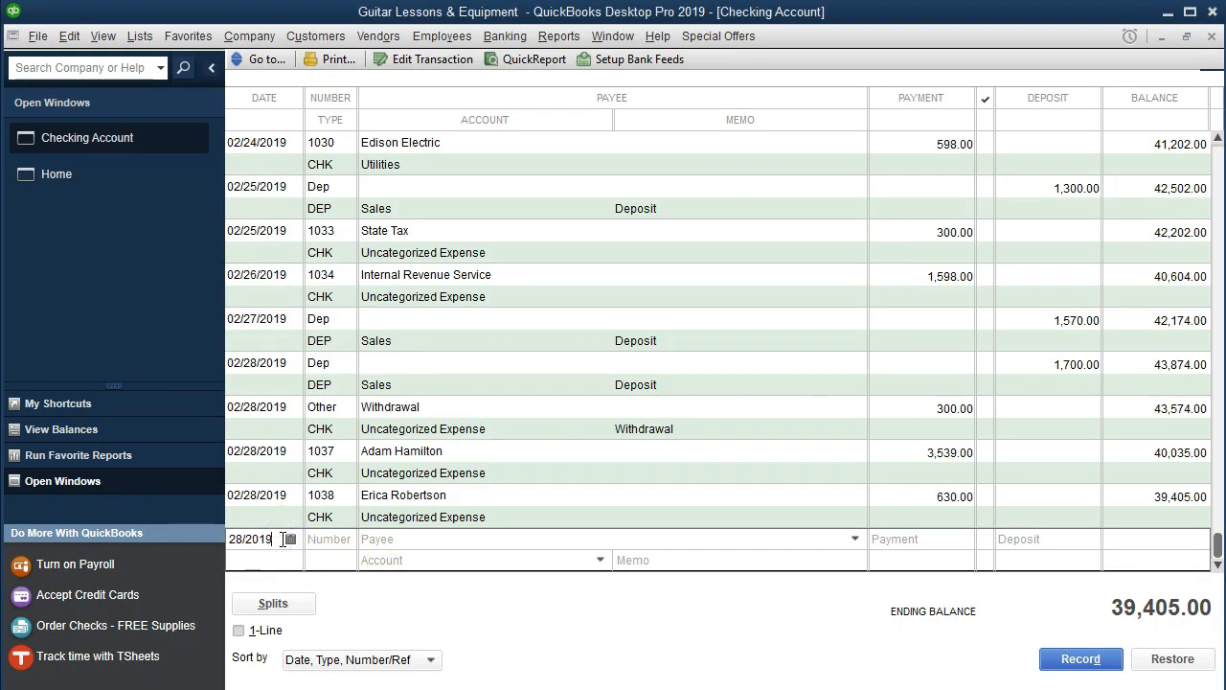
# Start a new entry numbered Other to Wells Fargo Bank with a 150.00 payment.
pyautogui.press('Tab')
pyautogui.write('Other')
pyautogui.press('Tab')
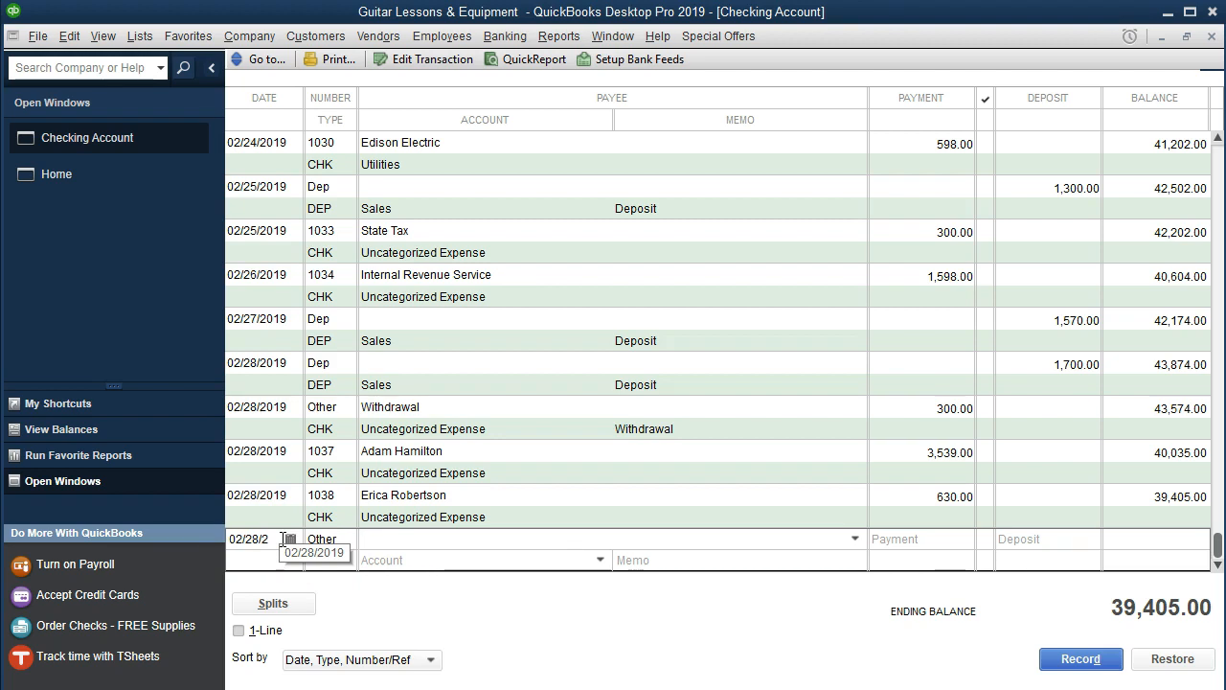
pyautogui.write('Wells Fargo Bank')
pyautogui.press('Tab')
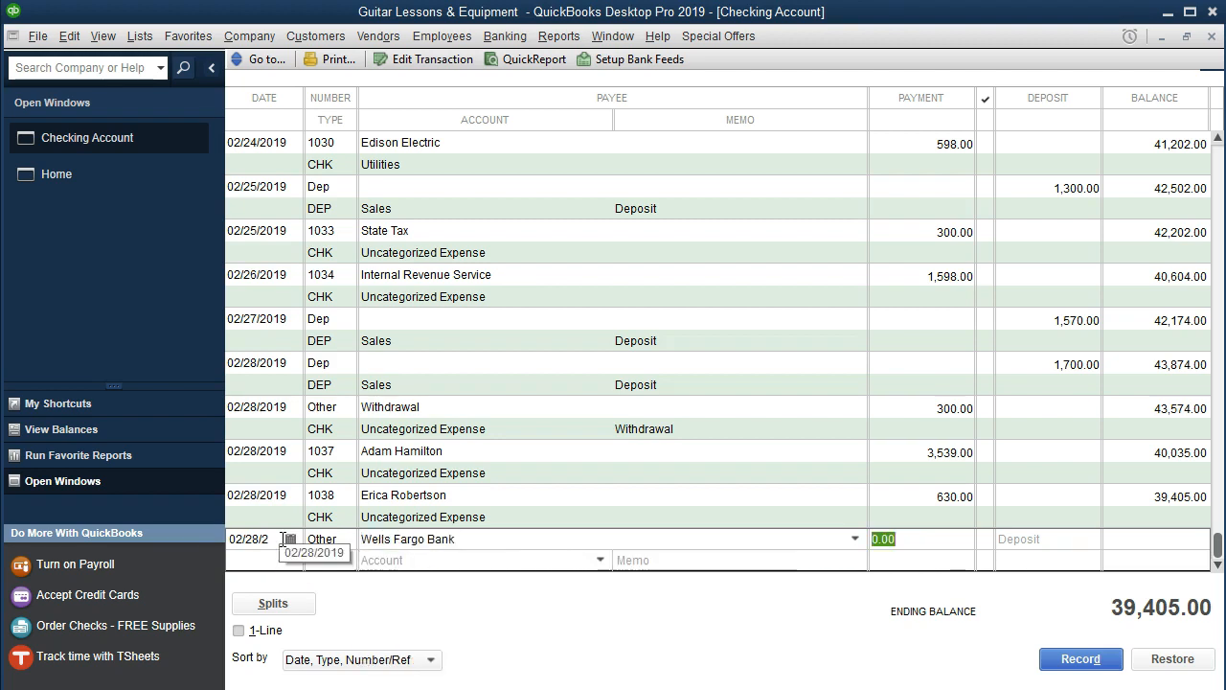
pyautogui.write('150')
pyautogui.press('Tab')
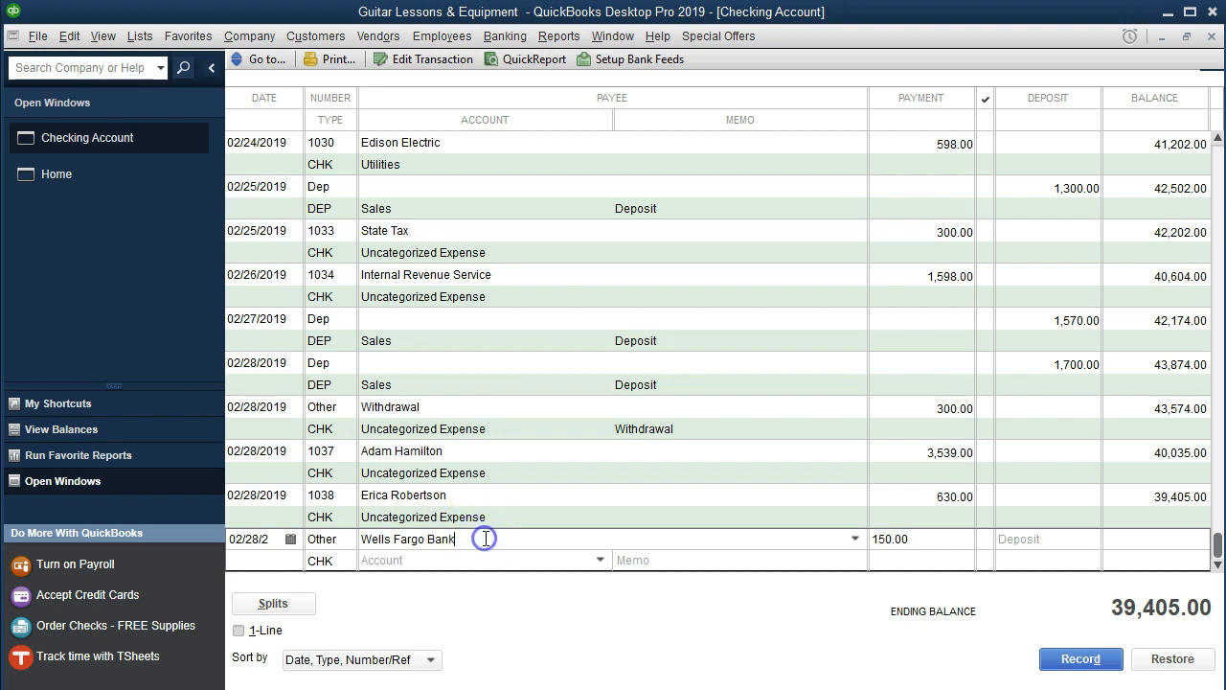
# Re-pick Wells Fargo Bank as payee, set account to Bank Service Charges, and record it.
pyautogui.moveTo(486, 537); pyautogui.dragTo(212, 536)
pyautogui.write('Wel')
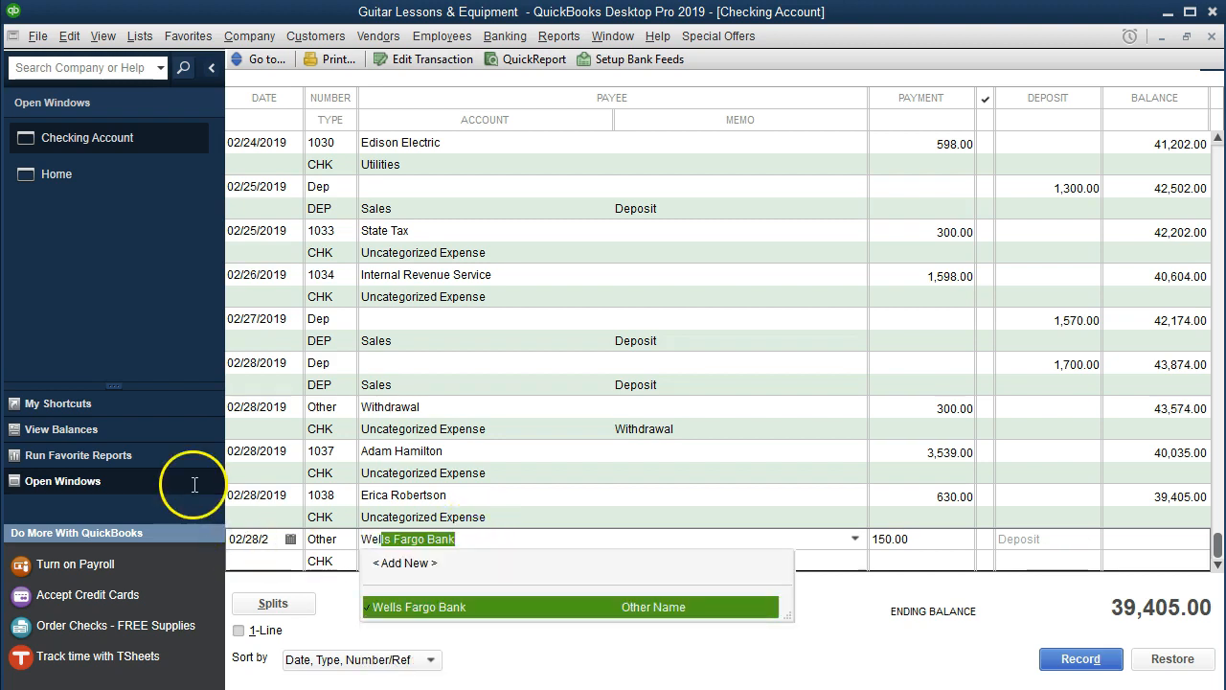
pyautogui.click(602, 608)
pyautogui.click(416, 564)
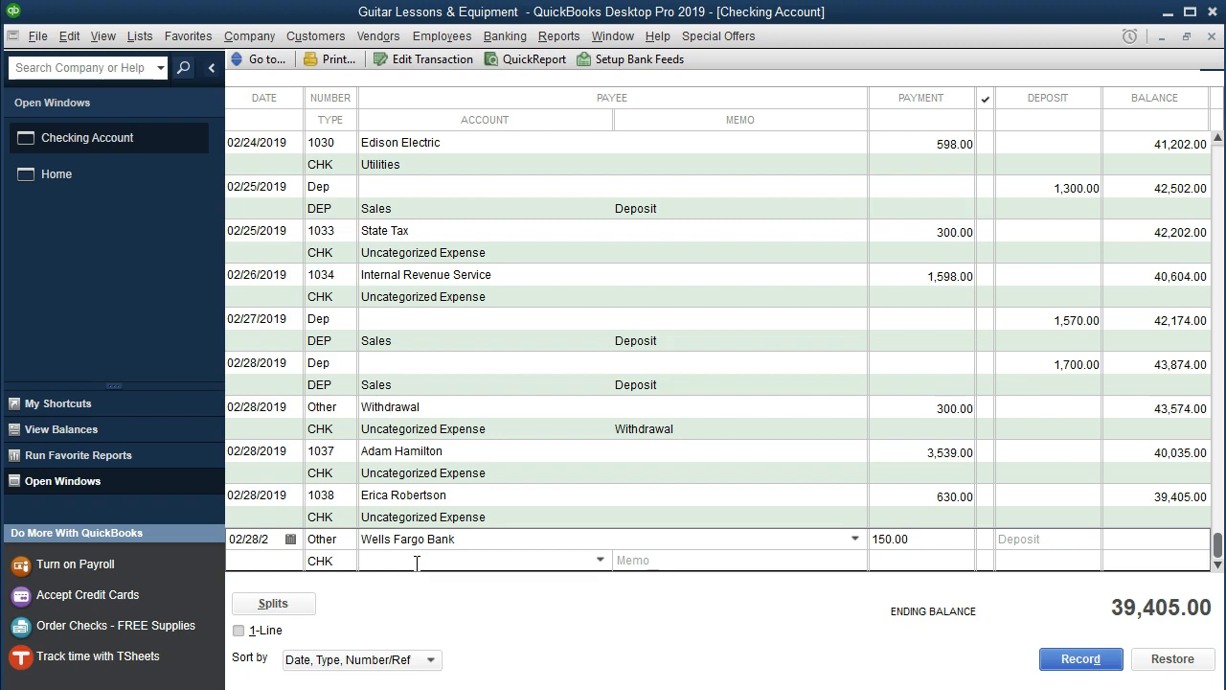
pyautogui.write('Bank Service Charges')
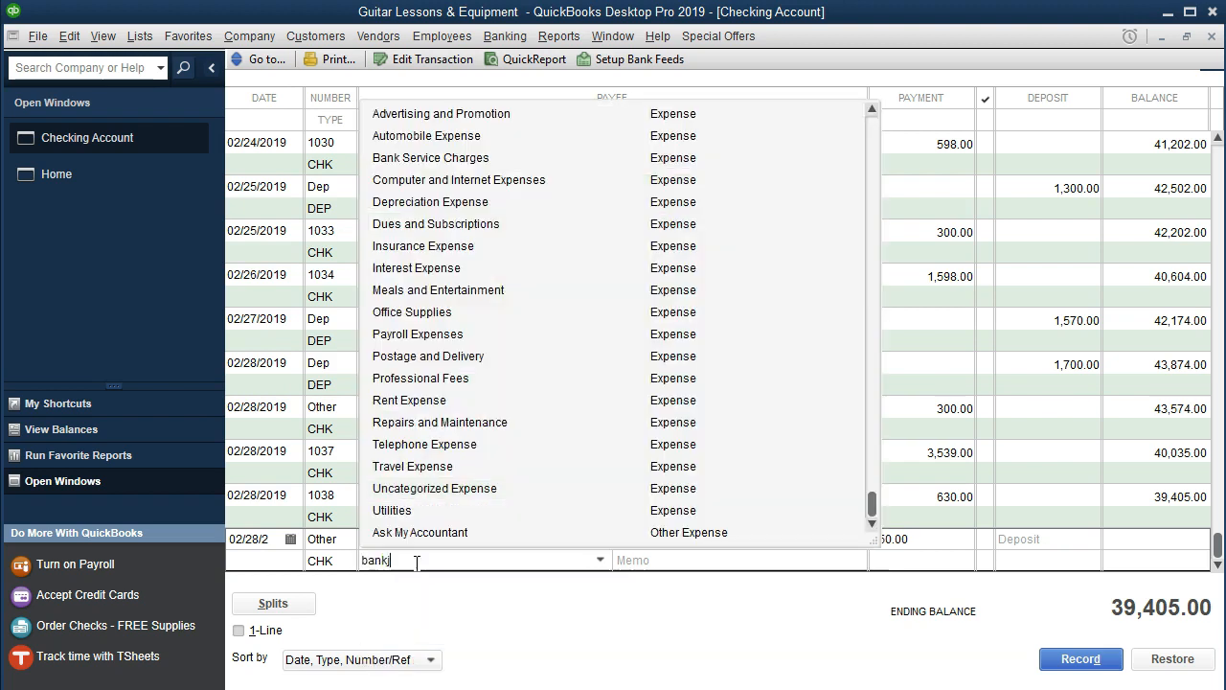
pyautogui.press('Tab')
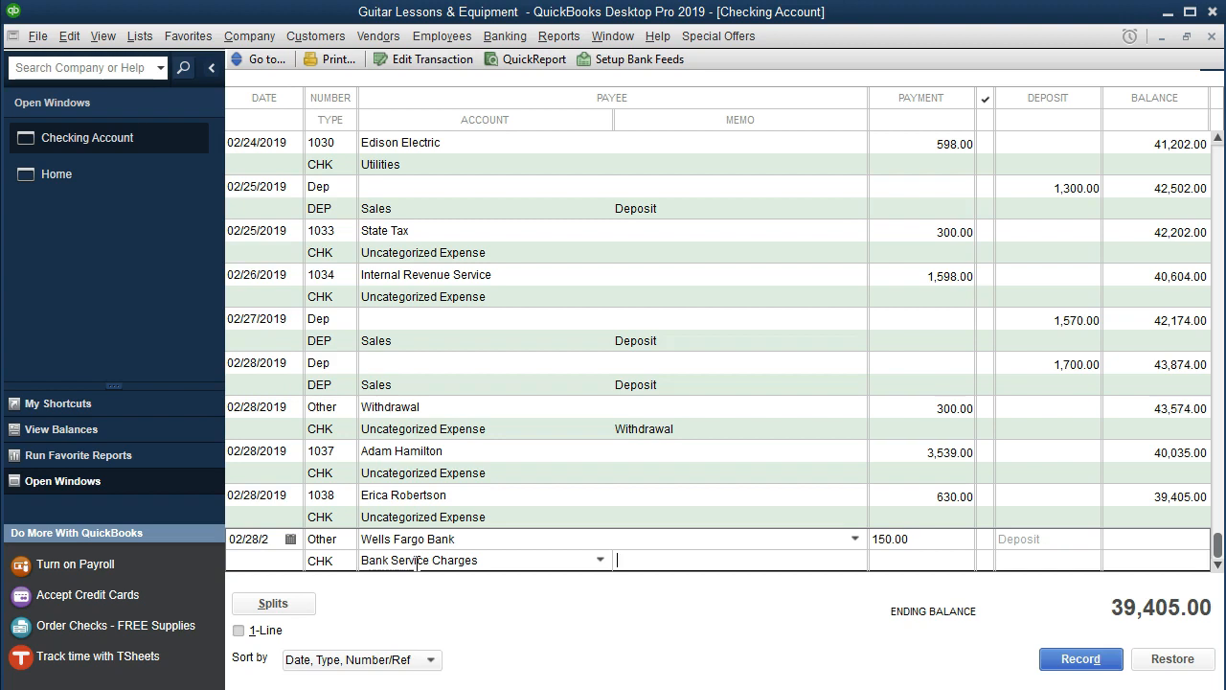
pyautogui.click(1081, 659)
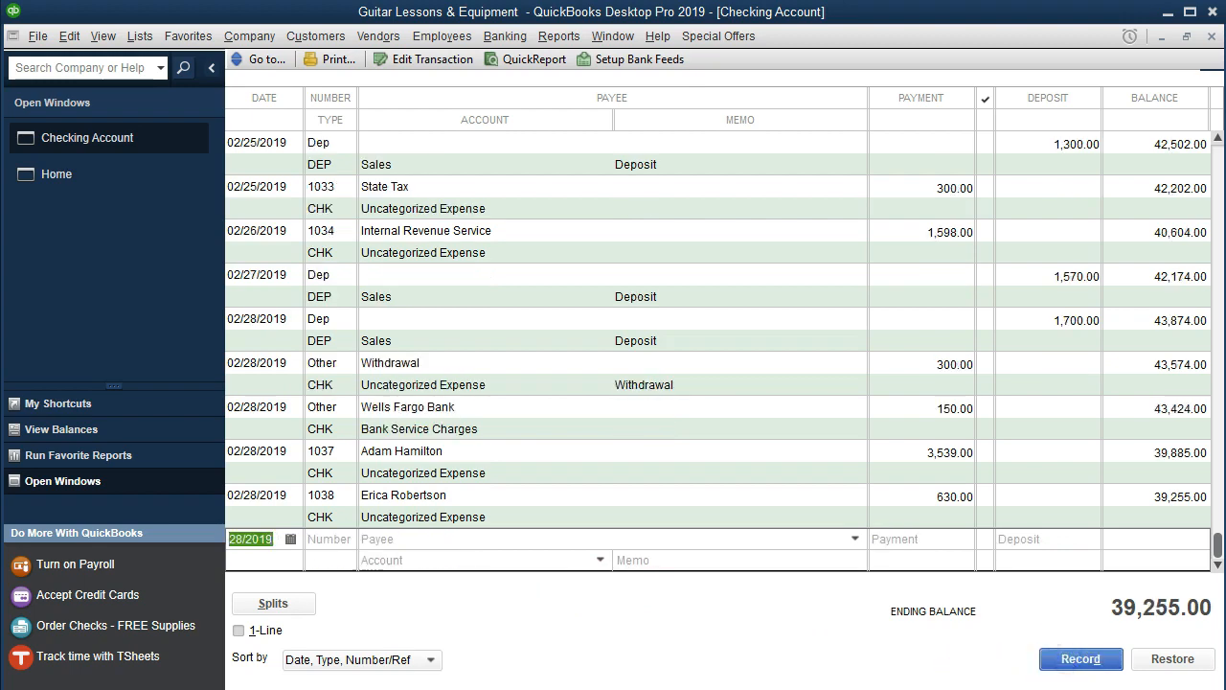
pyautogui.hotkey('alt', 'Tab')
# Highlight the Bank service charges 150 line and the 2/28 1,700 deposit in yellow.
pyautogui.moveTo(553, 563); pyautogui.dragTo(1109, 563)
pyautogui.rightClick(1113, 564)
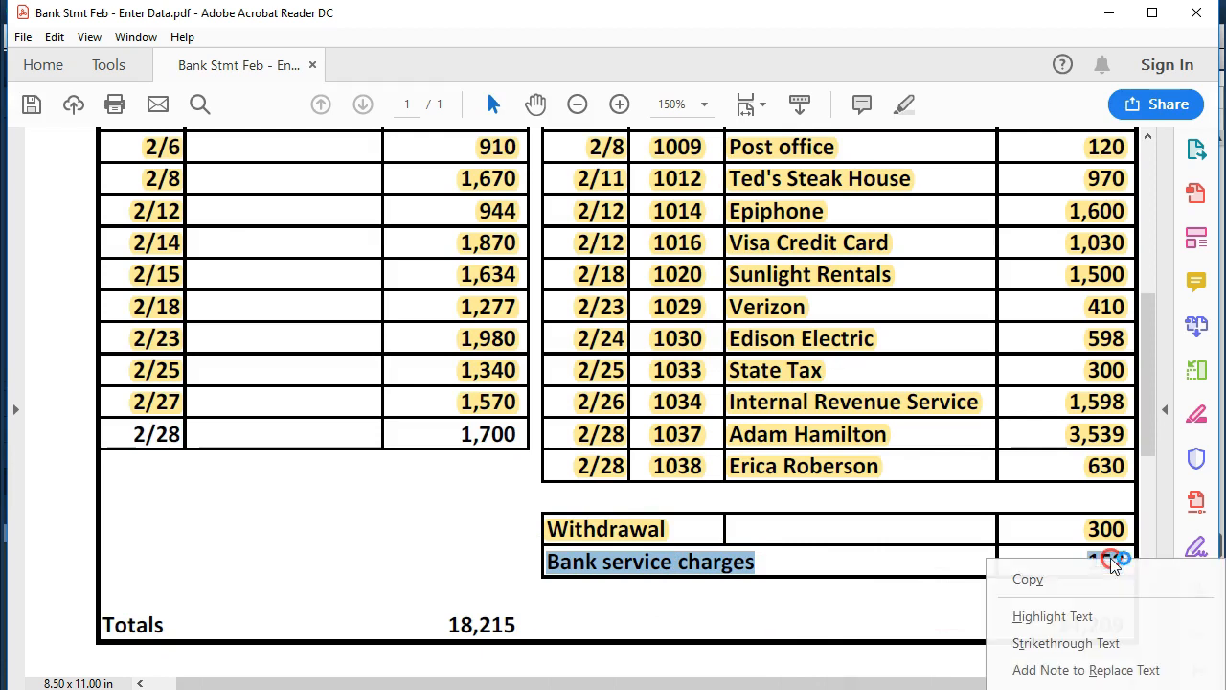
pyautogui.click(1073, 614)
pyautogui.scroll(1, 487, 498)
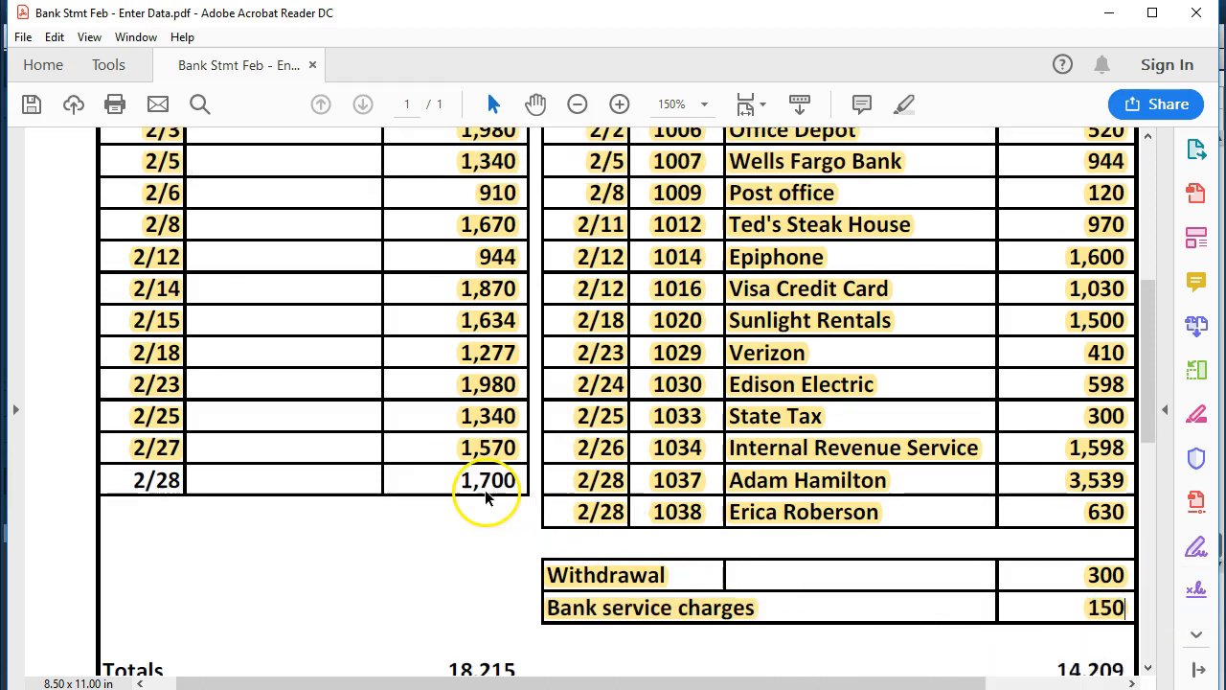
pyautogui.moveTo(134, 479); pyautogui.dragTo(487, 479)
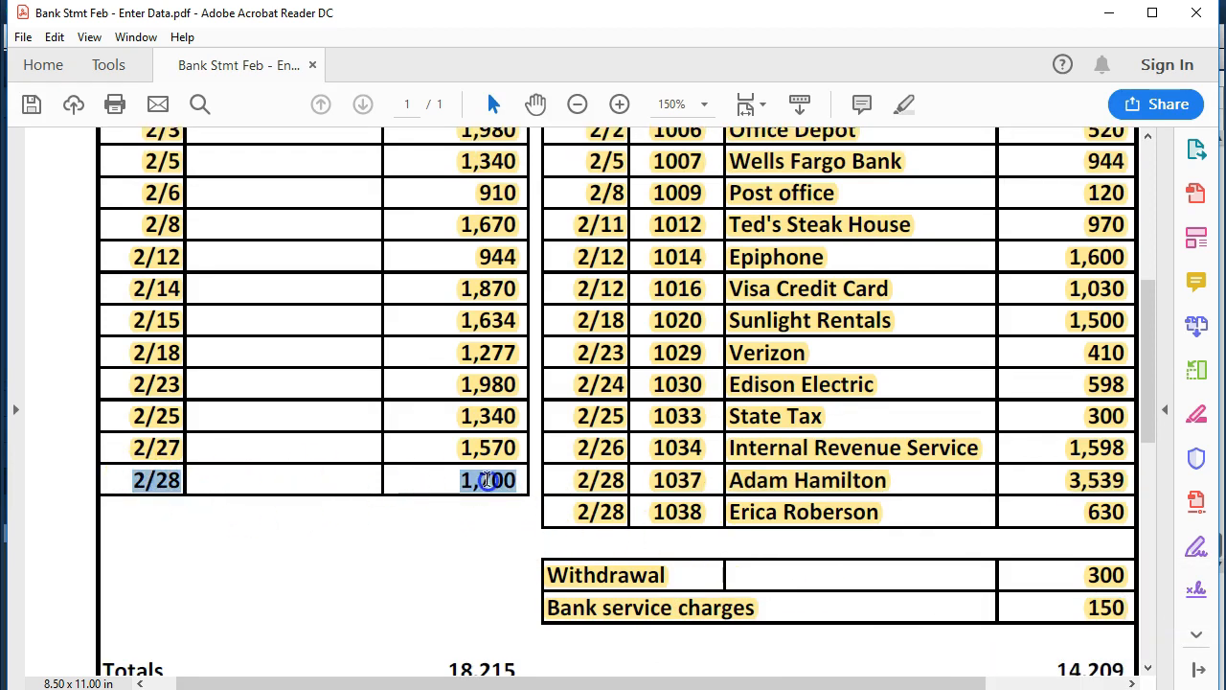
pyautogui.rightClick(499, 480)
pyautogui.click(533, 536)
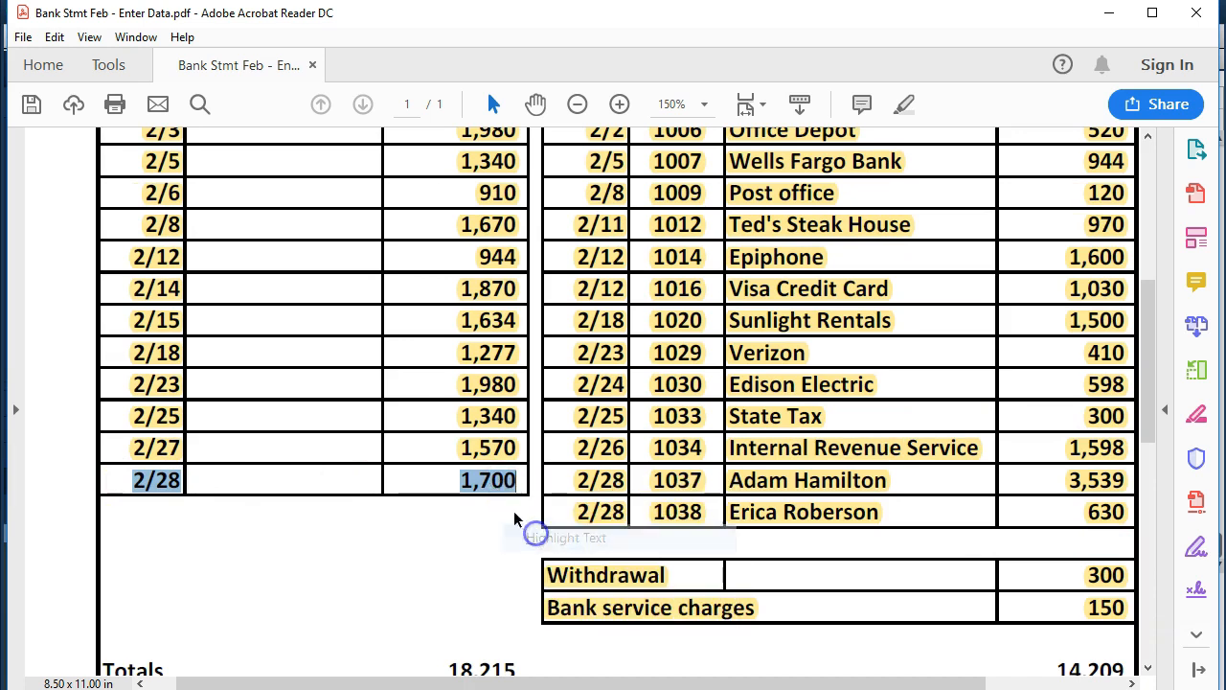
pyautogui.scroll(5, 512, 508)
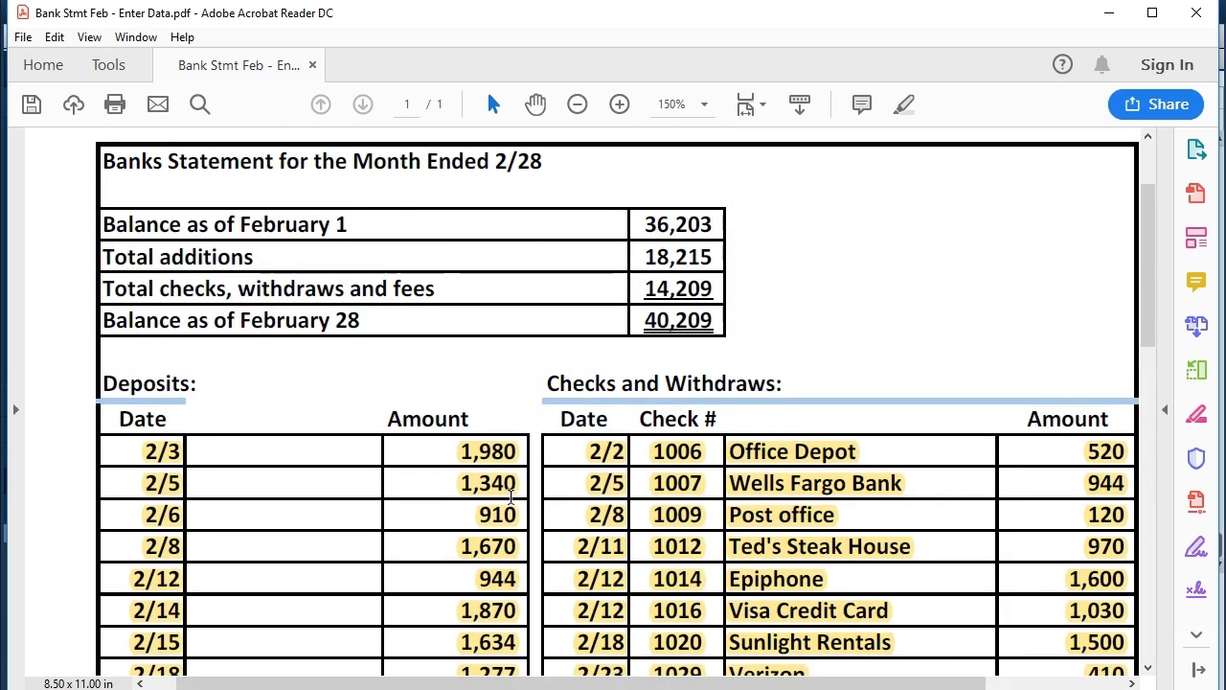